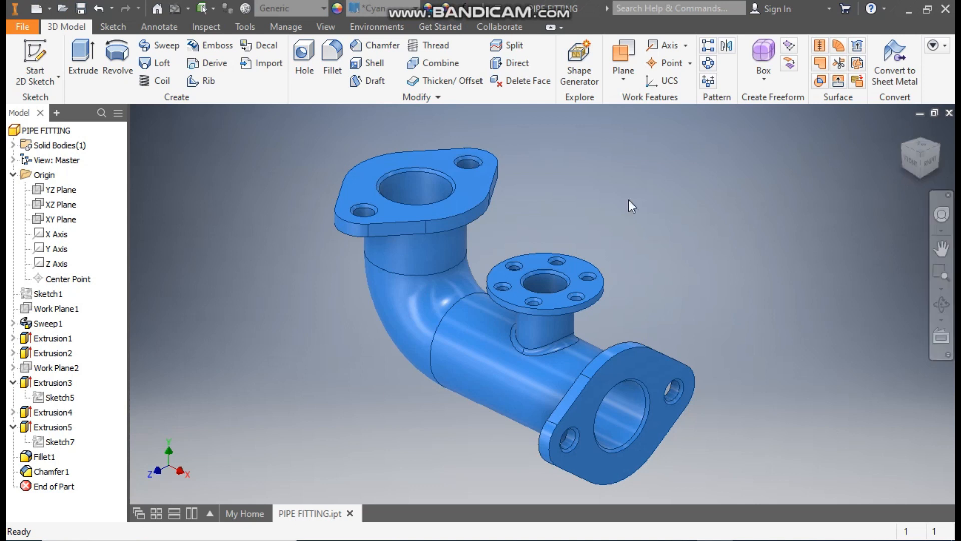
Step: Create a new part from the metric Standard (mm).ipt template and start a 2D sketch on the XY plane
{"action": "left_click", "coordinate": [35, 8]}
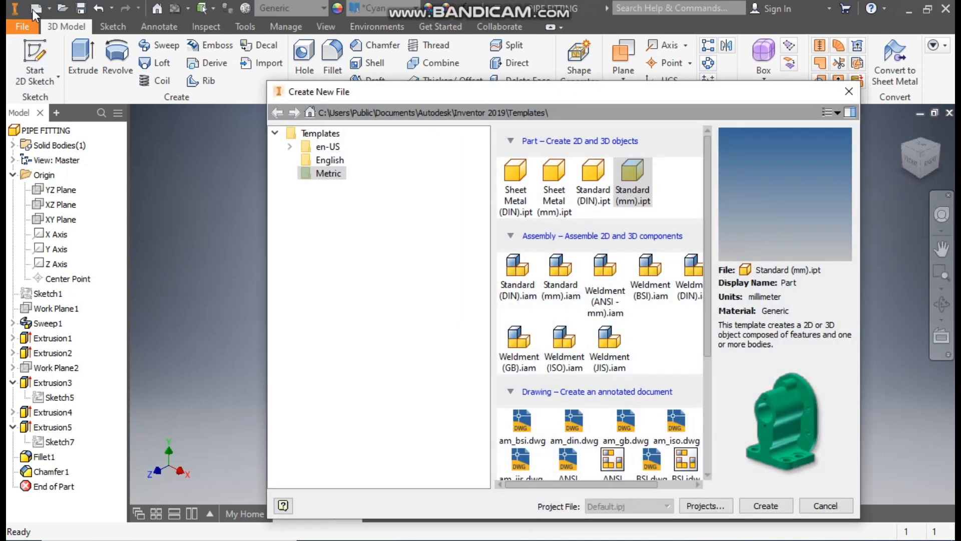
{"action": "left_click", "coordinate": [641, 172]}
{"action": "left_click", "coordinate": [763, 506]}
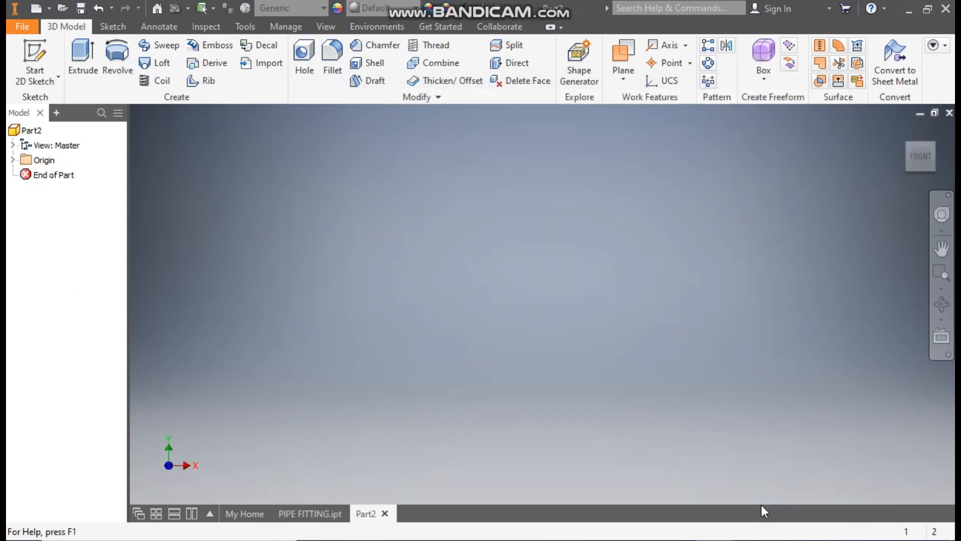
{"action": "left_click", "coordinate": [36, 61]}
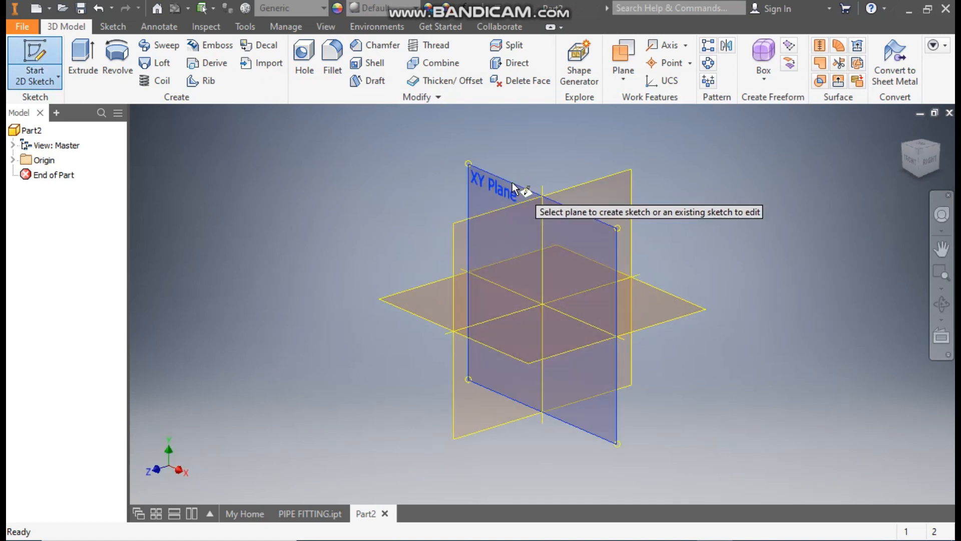
{"action": "left_click", "coordinate": [512, 183]}
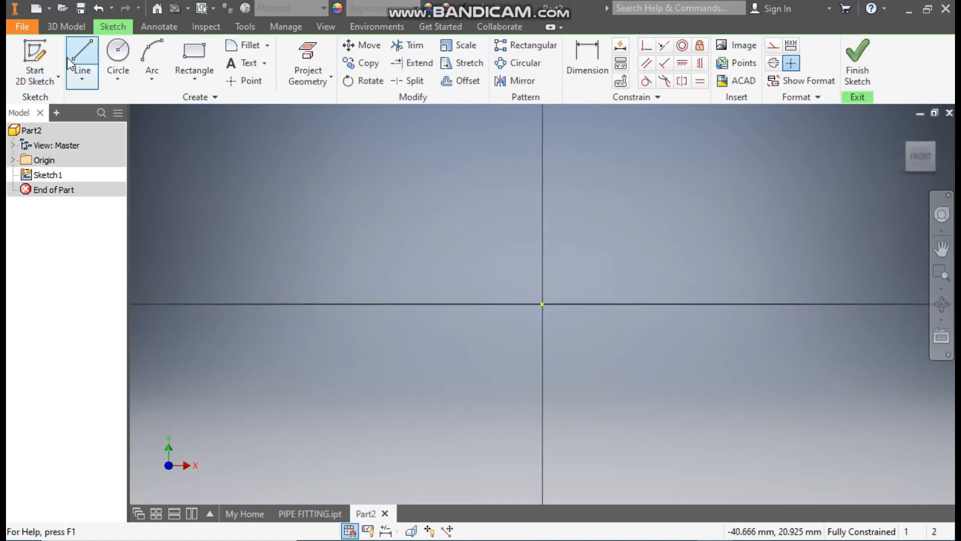
Step: Draw a horizontal line from the origin along the negative X axis
{"action": "left_click", "coordinate": [87, 46]}
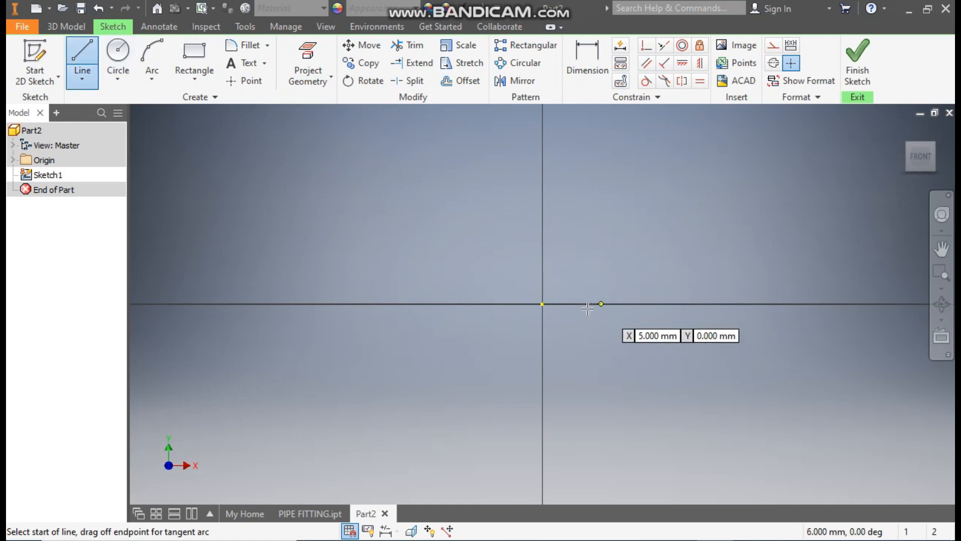
{"action": "left_click", "coordinate": [543, 301]}
{"action": "scroll", "coordinate": [716, 330], "scroll_direction": "down", "scroll_amount": 3}
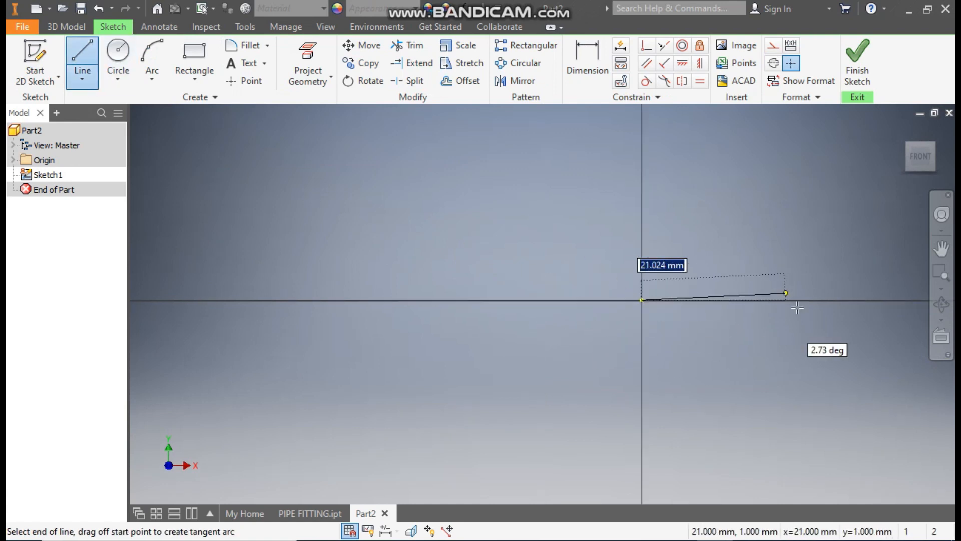
{"action": "left_click", "coordinate": [315, 300]}
{"action": "middle_click_drag", "start_coordinate": [473, 279], "coordinate": [749, 368]}
{"action": "key", "text": "Escape"}
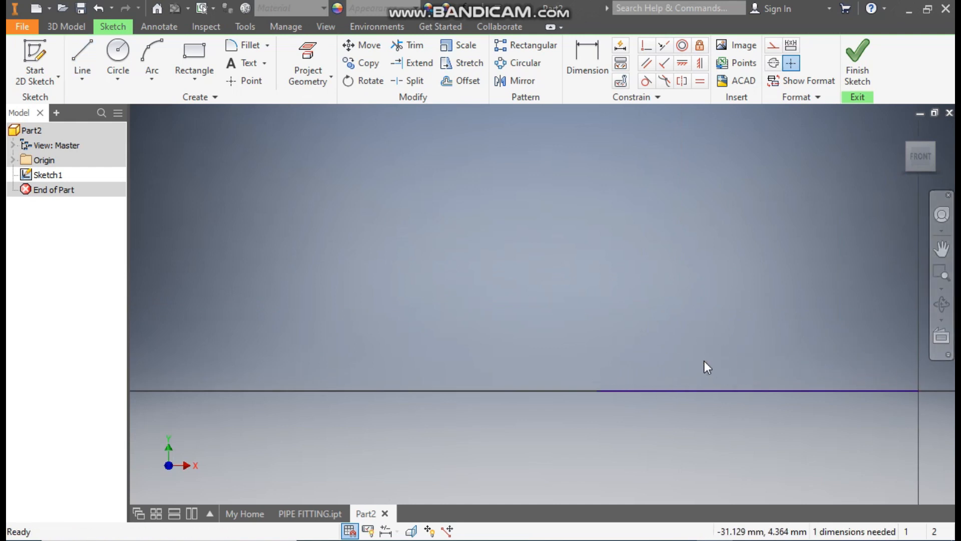
Step: Draw a three-point arc of about 20 mm radius from the horizontal line's free end, curving outward and upward
{"action": "left_click", "coordinate": [156, 74]}
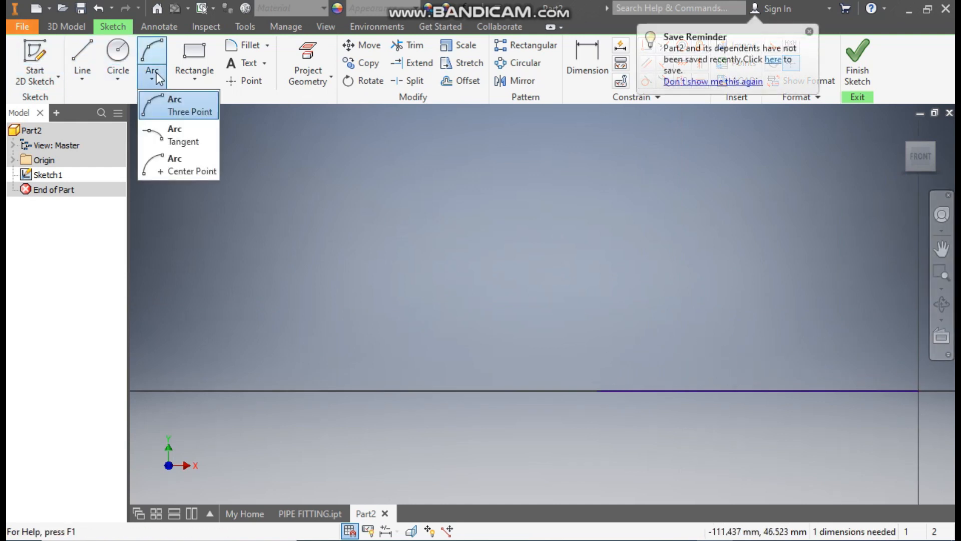
{"action": "left_click", "coordinate": [182, 110]}
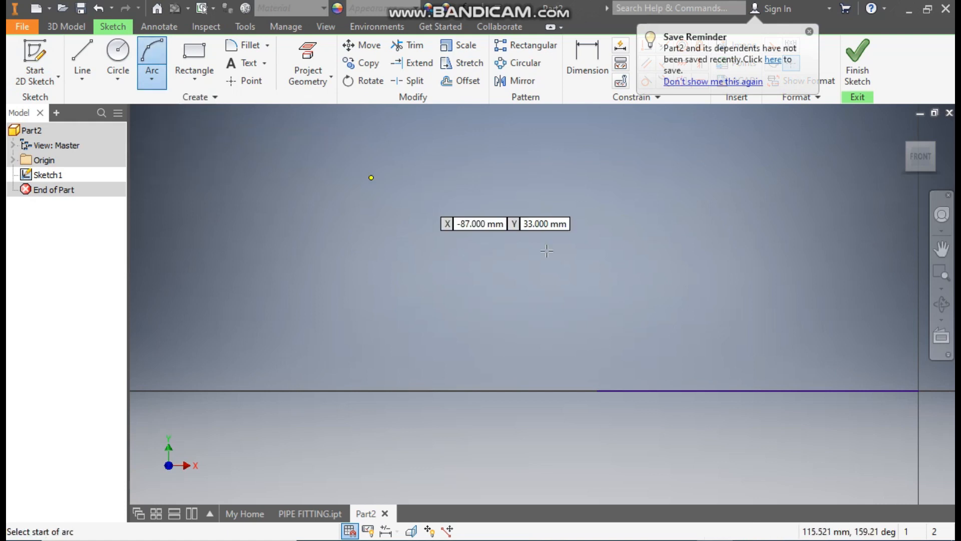
{"action": "left_click", "coordinate": [597, 390]}
{"action": "left_click", "coordinate": [445, 206]}
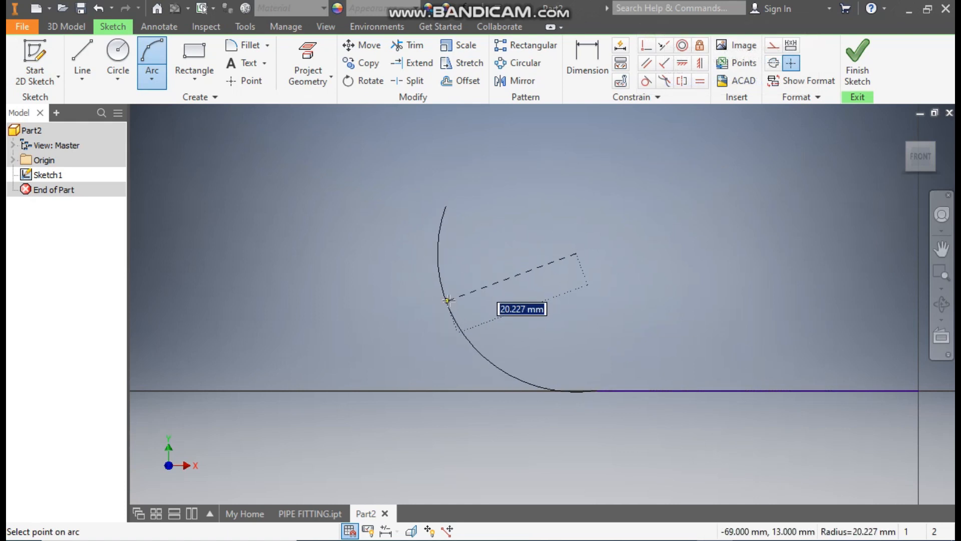
{"action": "left_click", "coordinate": [454, 301]}
{"action": "scroll", "coordinate": [599, 220], "scroll_direction": "up", "scroll_amount": 4}
{"action": "mouse_move", "coordinate": [600, 220]}
{"action": "middle_mouse_down"}
{"action": "mouse_move", "coordinate": [593, 270]}
{"action": "mouse_move", "coordinate": [547, 310]}
{"action": "middle_mouse_up"}
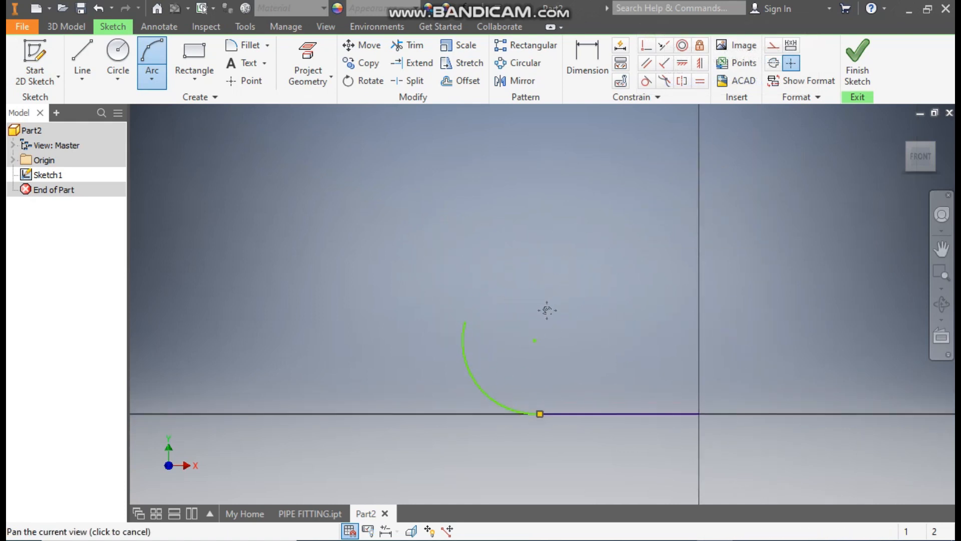
Step: Draw a vertical line from the arc's upper end up to about Y 71 mm
{"action": "left_click", "coordinate": [82, 56]}
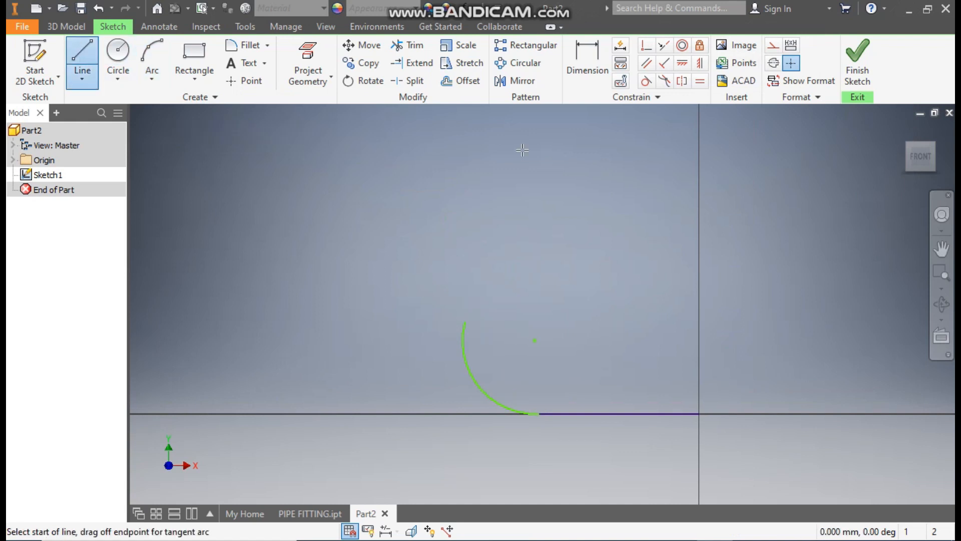
{"action": "left_click", "coordinate": [465, 322]}
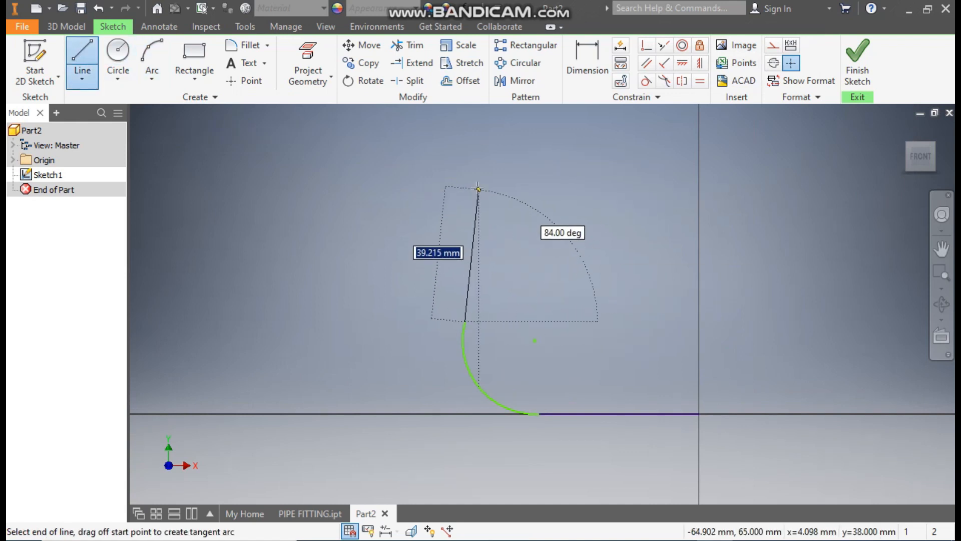
{"action": "left_click", "coordinate": [465, 174]}
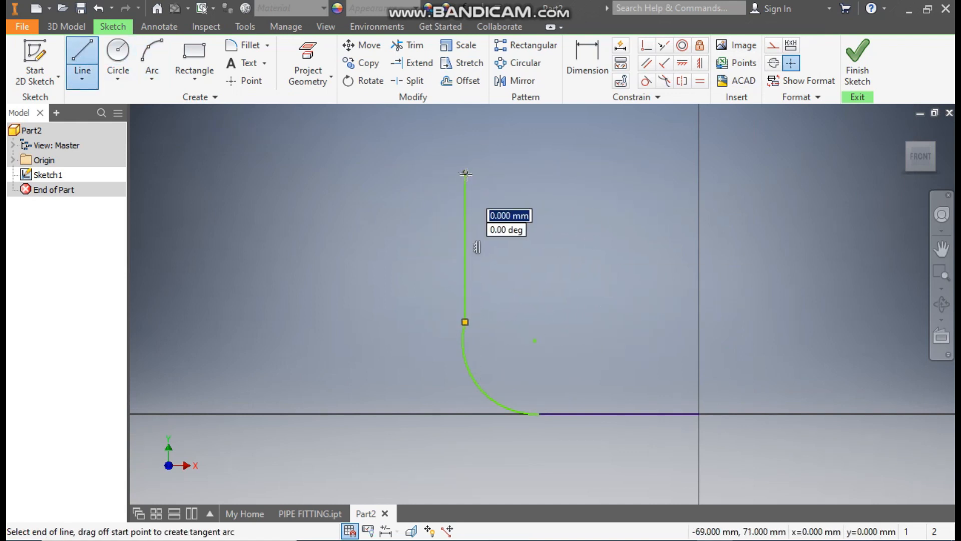
{"action": "key", "text": "Escape"}
{"action": "key", "text": "Escape"}
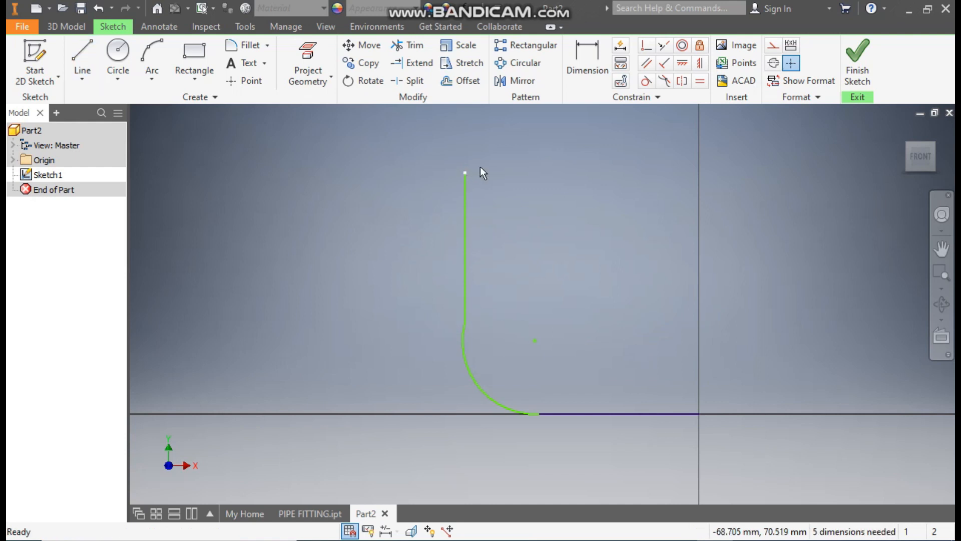
Step: Apply tangent constraints between the arc and both the horizontal and vertical lines
{"action": "left_click", "coordinate": [646, 82]}
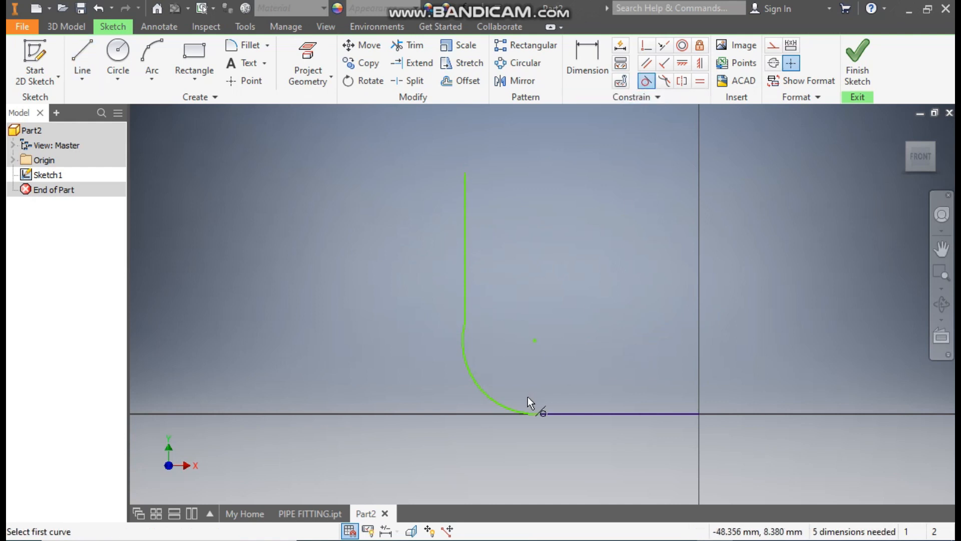
{"action": "left_click", "coordinate": [508, 411]}
{"action": "left_click", "coordinate": [564, 413]}
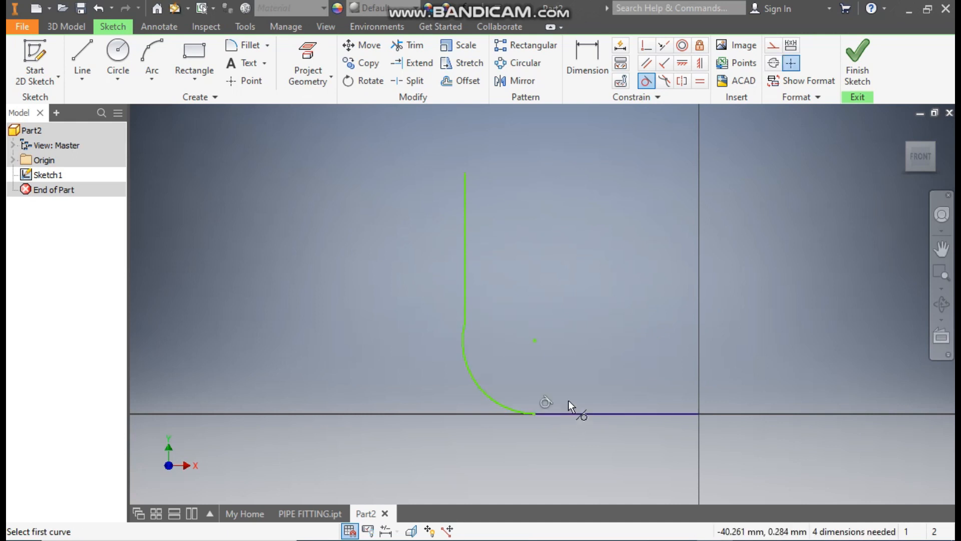
{"action": "left_click", "coordinate": [465, 341]}
{"action": "left_click", "coordinate": [466, 305]}
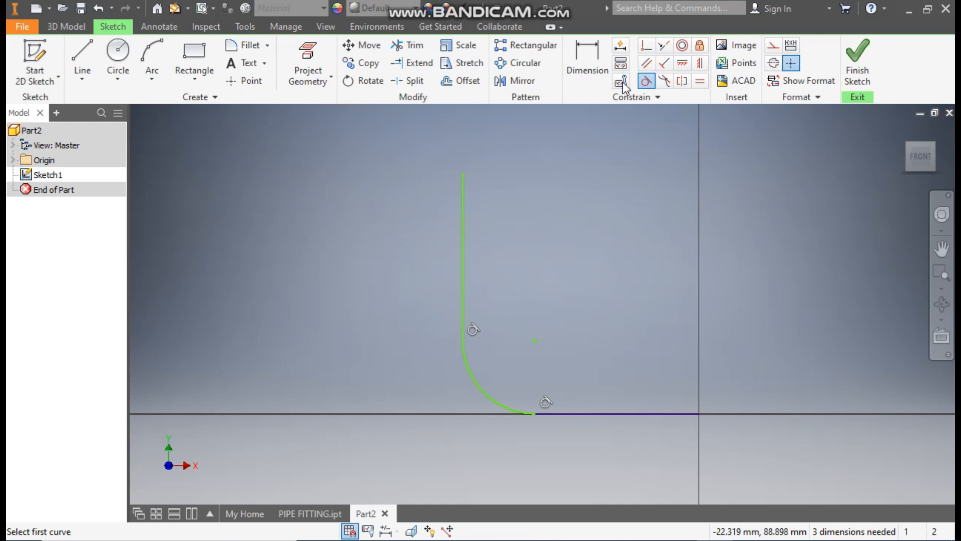
Step: Dimension the horizontal line's length to 150 mm
{"action": "left_click", "coordinate": [582, 49]}
{"action": "left_click", "coordinate": [622, 414]}
{"action": "left_click", "coordinate": [625, 444]}
{"action": "type", "text": "100"}
{"action": "key", "text": "Return"}
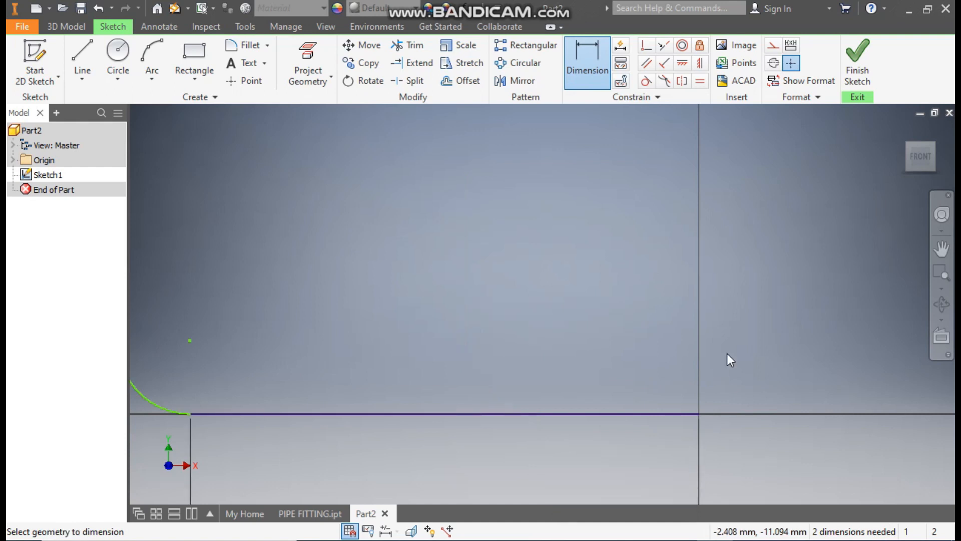
{"action": "scroll", "coordinate": [716, 277], "scroll_direction": "down", "scroll_amount": 5}
{"action": "scroll", "coordinate": [533, 332], "scroll_direction": "up", "scroll_amount": 3}
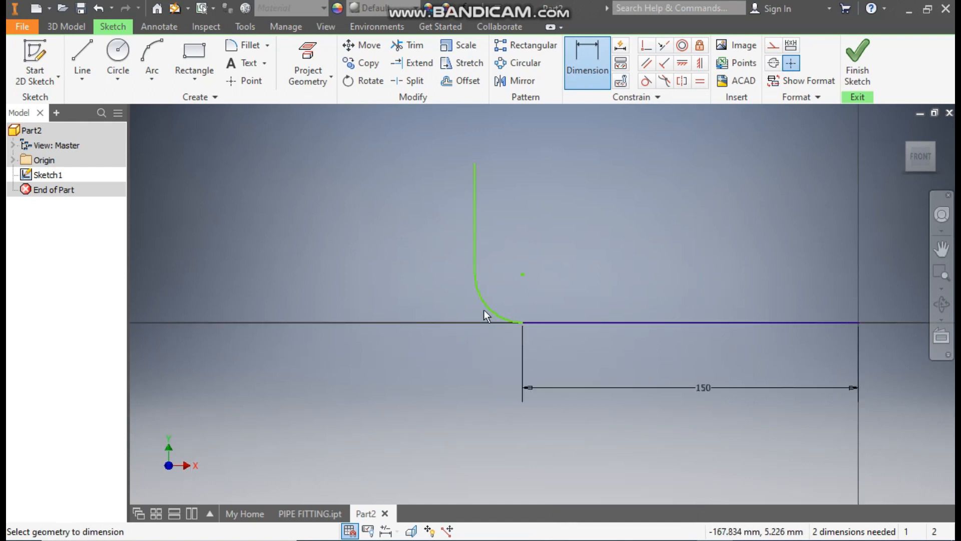
Step: Dimension the arc's radius to 50 mm
{"action": "left_click", "coordinate": [487, 306]}
{"action": "left_click", "coordinate": [464, 342]}
{"action": "type", "text": "50"}
{"action": "key", "text": "Return"}
{"action": "key", "text": "F2"}
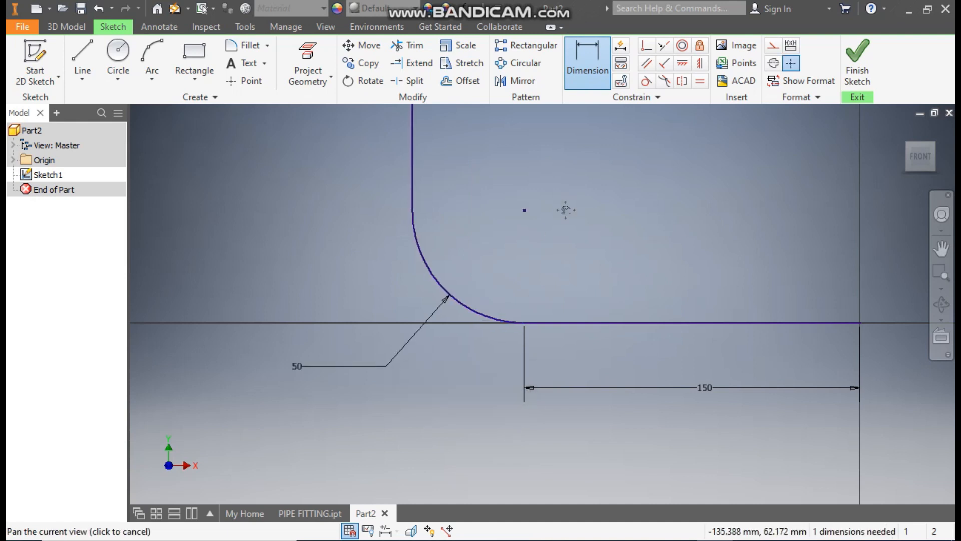
Step: Dimension the vertical line's length to 50 mm and finish the sketch
{"action": "middle_click_drag", "start_coordinate": [565, 211], "coordinate": [575, 271]}
{"action": "scroll", "coordinate": [575, 271], "scroll_direction": "down", "scroll_amount": 1}
{"action": "left_click", "coordinate": [452, 247]}
{"action": "left_click", "coordinate": [382, 251]}
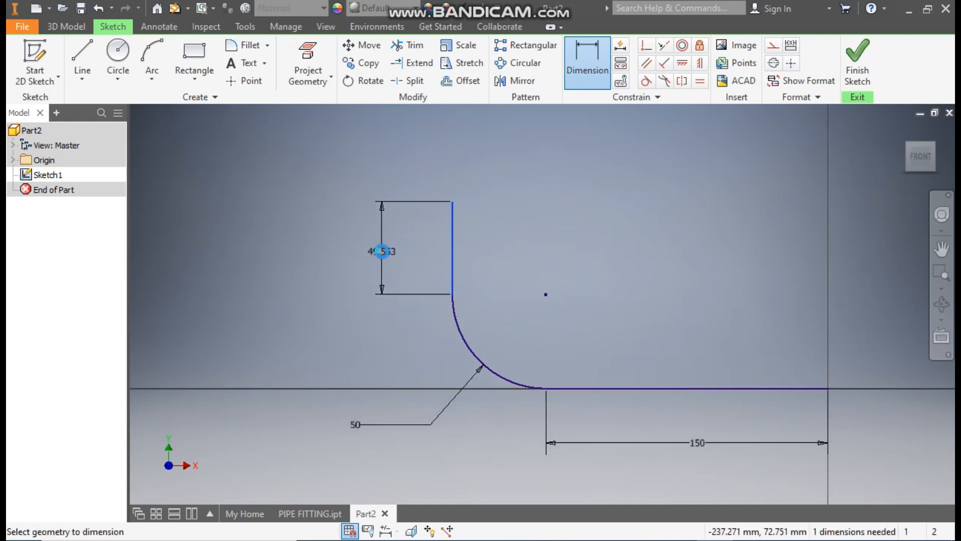
{"action": "type", "text": "50"}
{"action": "key", "text": "Return"}
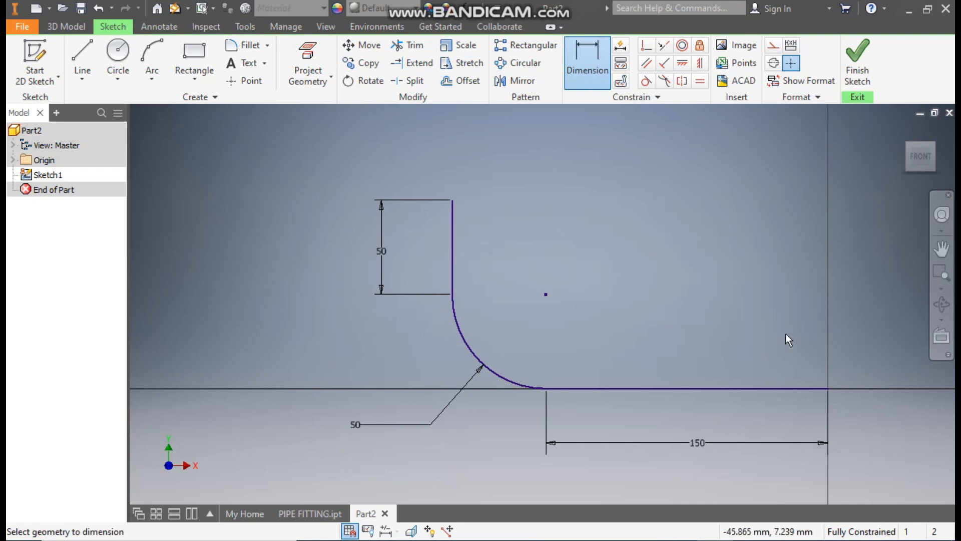
{"action": "left_click", "coordinate": [858, 62]}
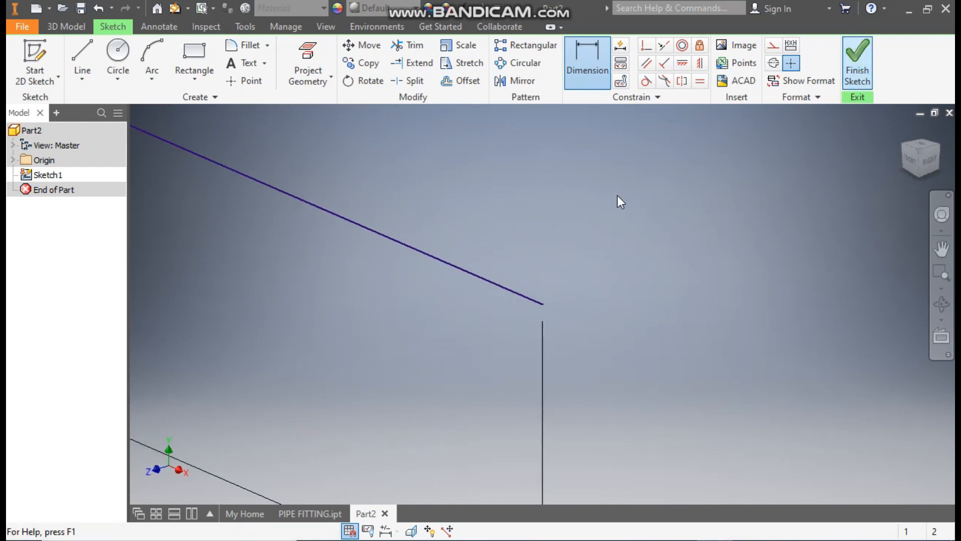
Step: Create a work plane perpendicular to the 150 mm line at its free end and start a sketch on that plane
{"action": "scroll", "coordinate": [701, 296], "scroll_direction": "up", "scroll_amount": 3}
{"action": "mouse_move", "coordinate": [701, 296]}
{"action": "middle_mouse_down"}
{"action": "mouse_move", "coordinate": [666, 330]}
{"action": "mouse_move", "coordinate": [652, 321]}
{"action": "middle_mouse_up"}
{"action": "scroll", "coordinate": [663, 331], "scroll_direction": "down", "scroll_amount": 2}
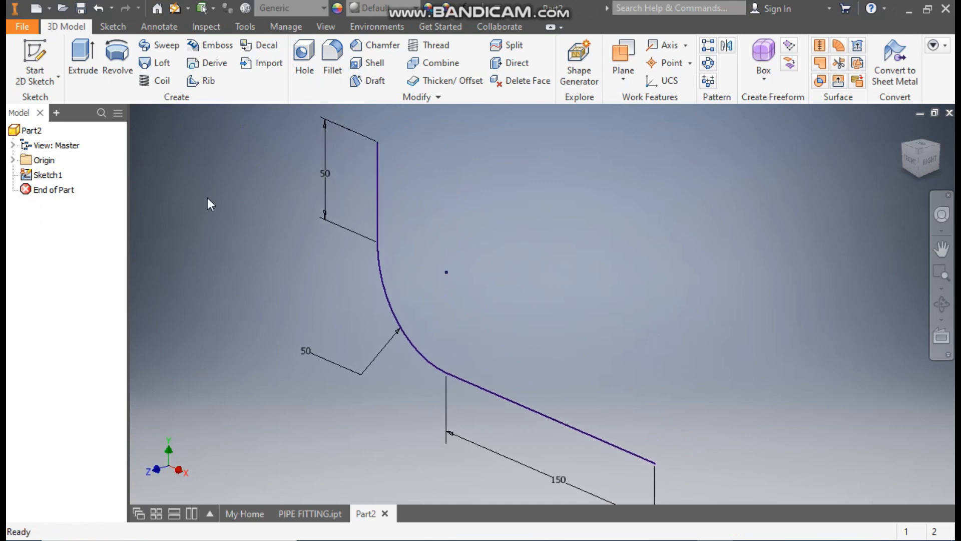
{"action": "left_click", "coordinate": [623, 75]}
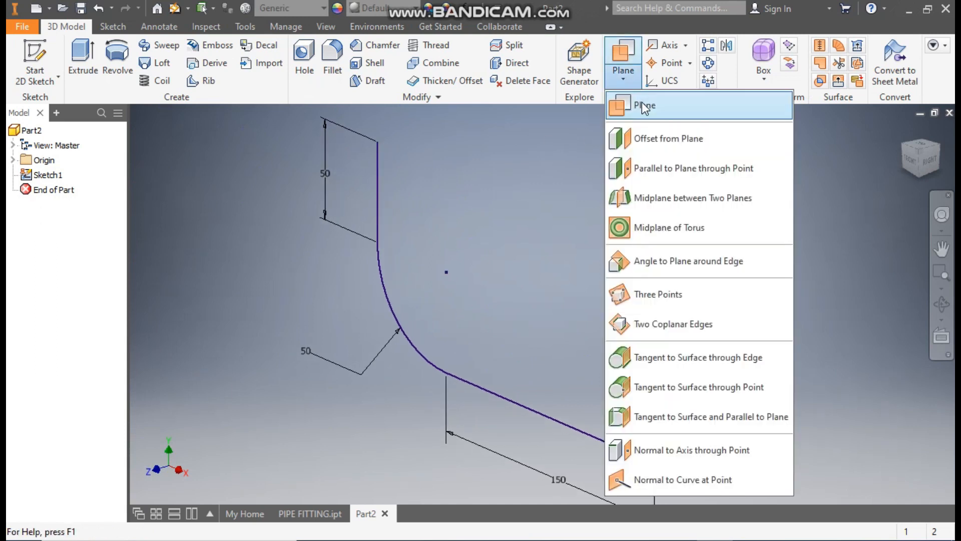
{"action": "left_click", "coordinate": [643, 107]}
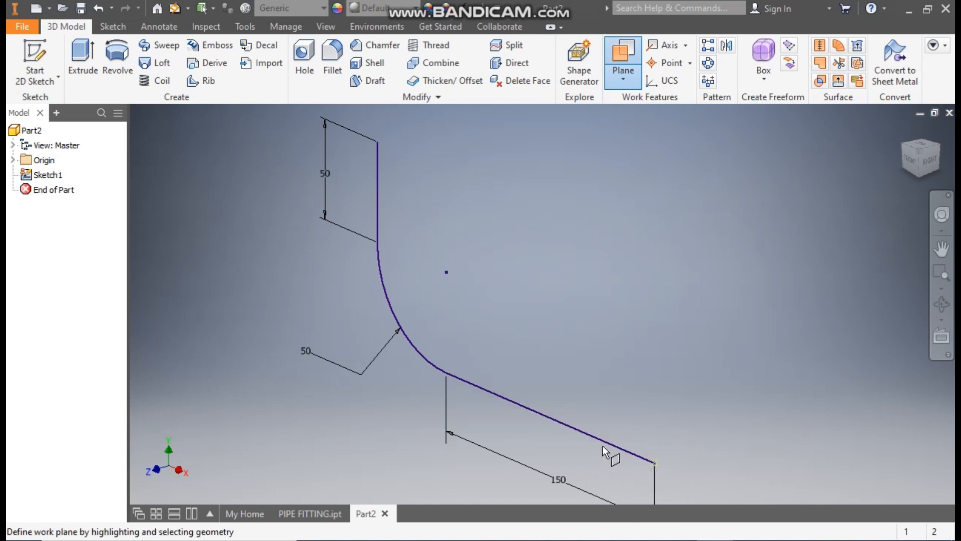
{"action": "left_click", "coordinate": [617, 443]}
{"action": "scroll", "coordinate": [729, 385], "scroll_direction": "down", "scroll_amount": 1}
{"action": "mouse_move", "coordinate": [729, 384]}
{"action": "middle_mouse_down"}
{"action": "mouse_move", "coordinate": [732, 328]}
{"action": "mouse_move", "coordinate": [719, 385]}
{"action": "mouse_move", "coordinate": [693, 350]}
{"action": "middle_mouse_up"}
{"action": "scroll", "coordinate": [718, 385], "scroll_direction": "down", "scroll_amount": 1}
{"action": "left_click", "coordinate": [651, 396]}
{"action": "left_click", "coordinate": [660, 383]}
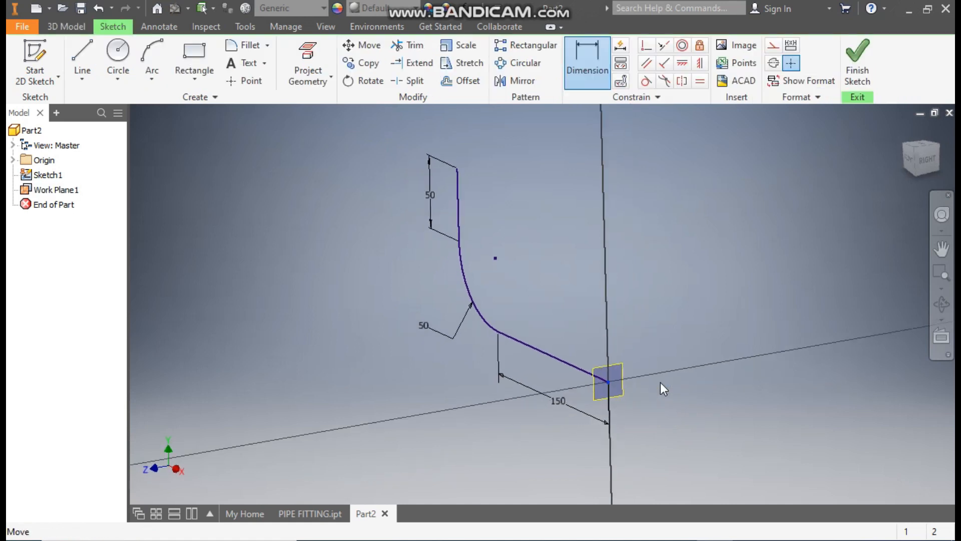
Step: Draw two concentric circles centred on the path's endpoint with diameters of 50 mm and 70 mm
{"action": "left_click", "coordinate": [303, 59]}
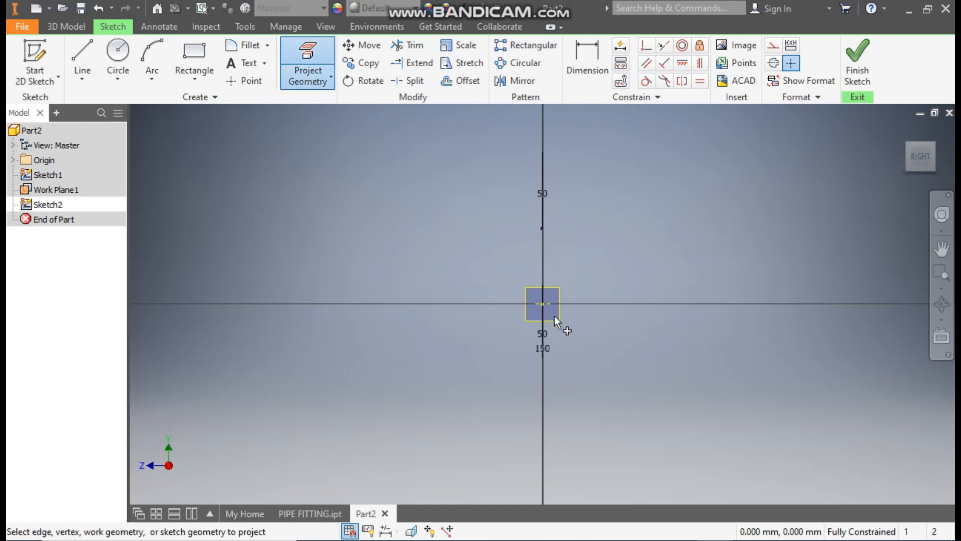
{"action": "scroll", "coordinate": [549, 304], "scroll_direction": "up", "scroll_amount": 3}
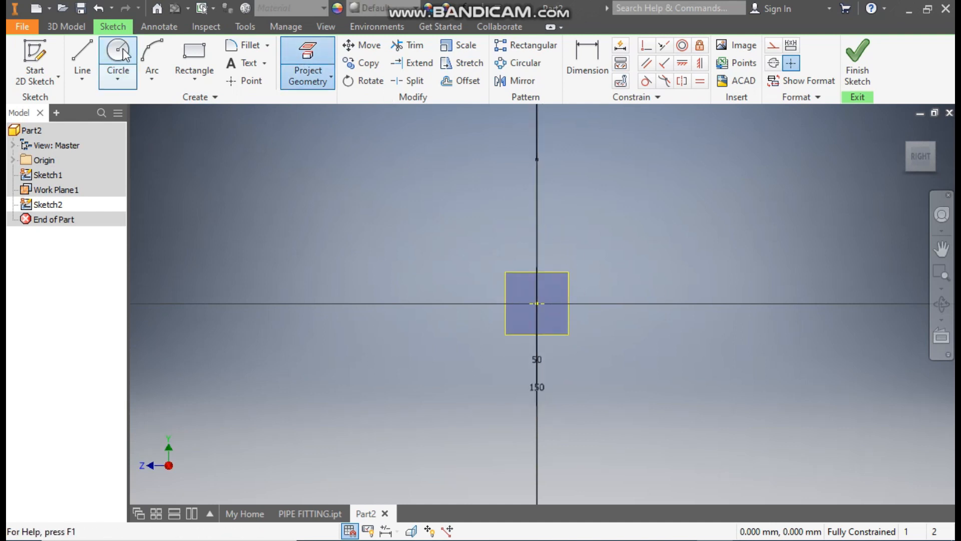
{"action": "left_click", "coordinate": [123, 54]}
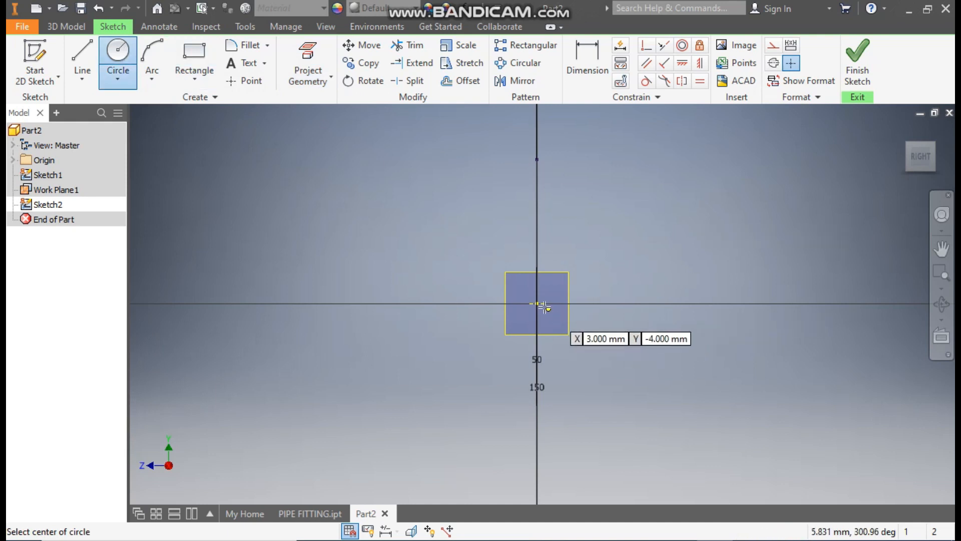
{"action": "left_click", "coordinate": [538, 304]}
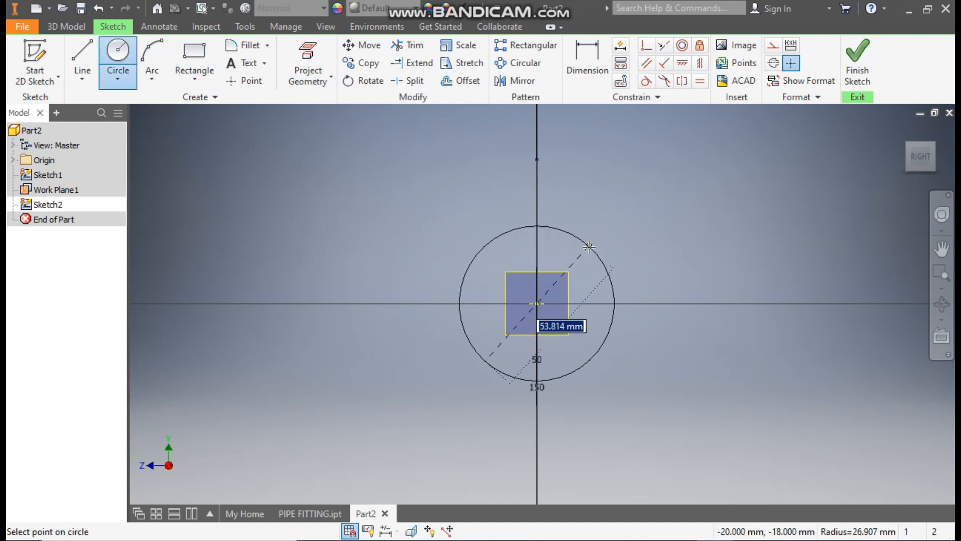
{"action": "type", "text": "50"}
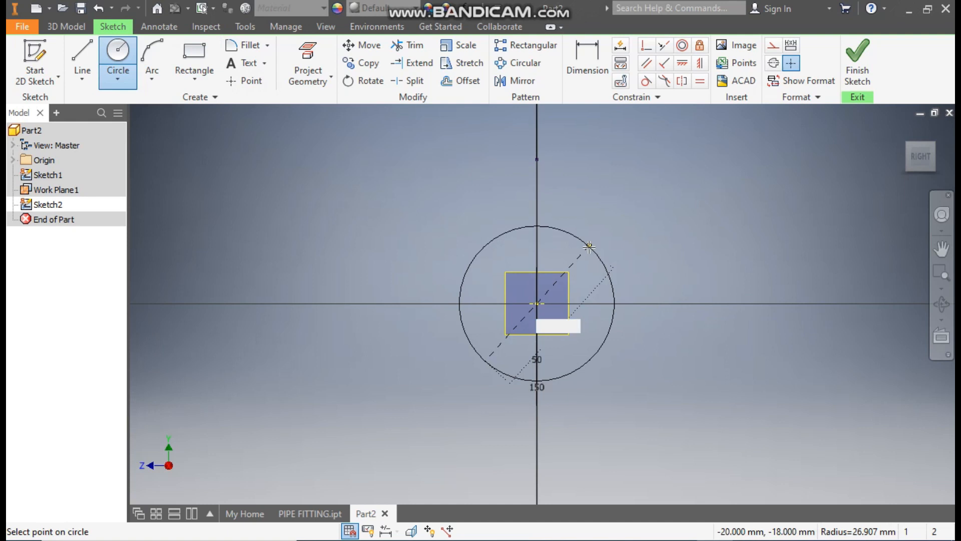
{"action": "key", "text": "Return"}
{"action": "left_click", "coordinate": [537, 303]}
{"action": "type", "text": "70"}
{"action": "key", "text": "Return"}
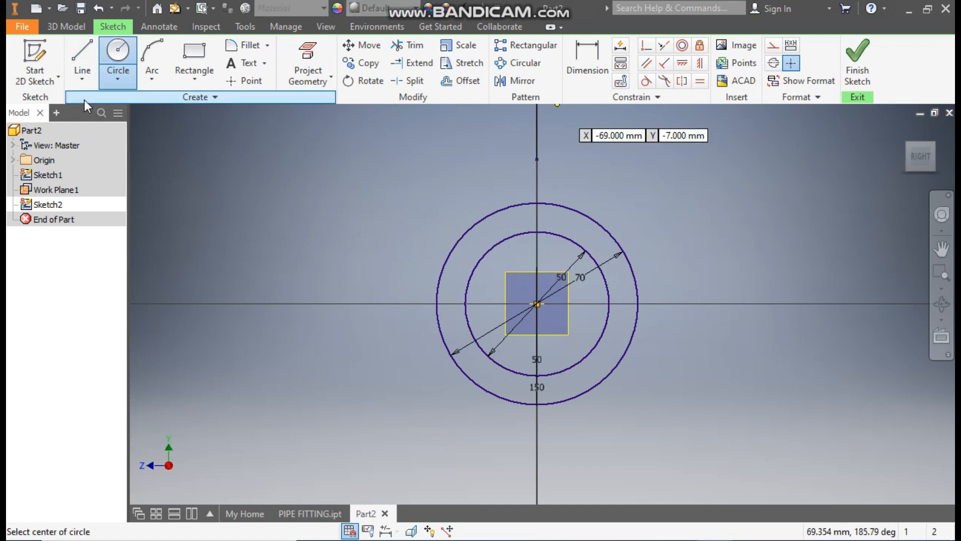
{"action": "left_click", "coordinate": [76, 27]}
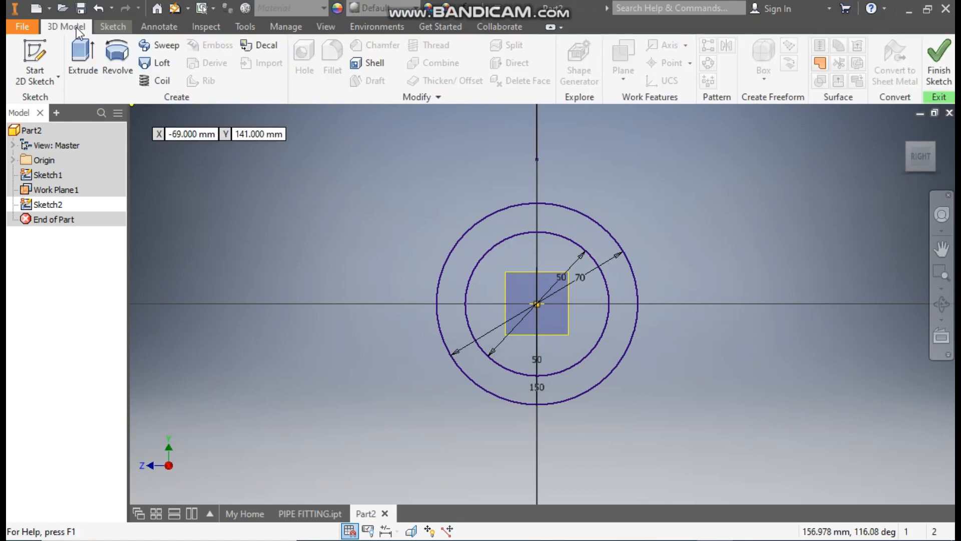
Step: Sweep the ring profile between the 50 mm and 70 mm circles along the bent path as a solid
{"action": "left_click", "coordinate": [150, 45]}
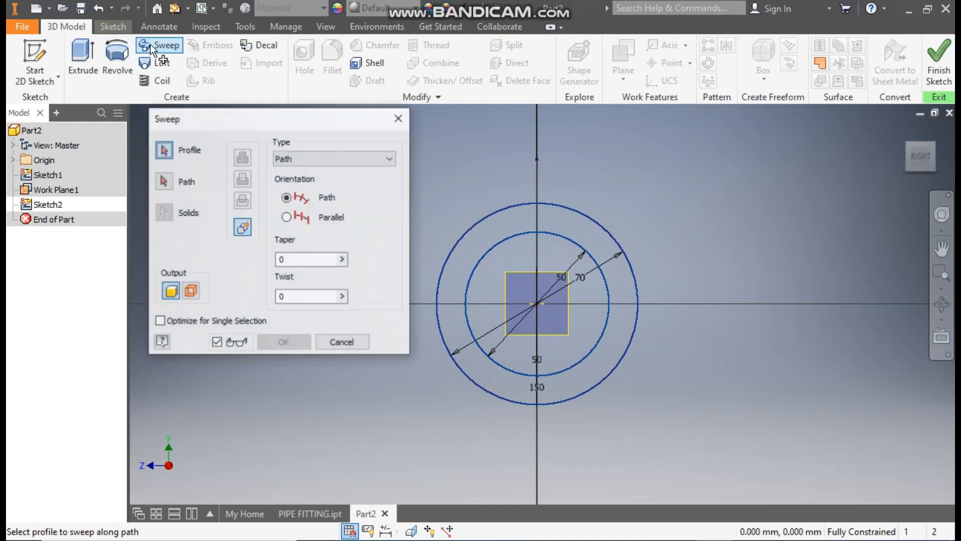
{"action": "left_click", "coordinate": [605, 246]}
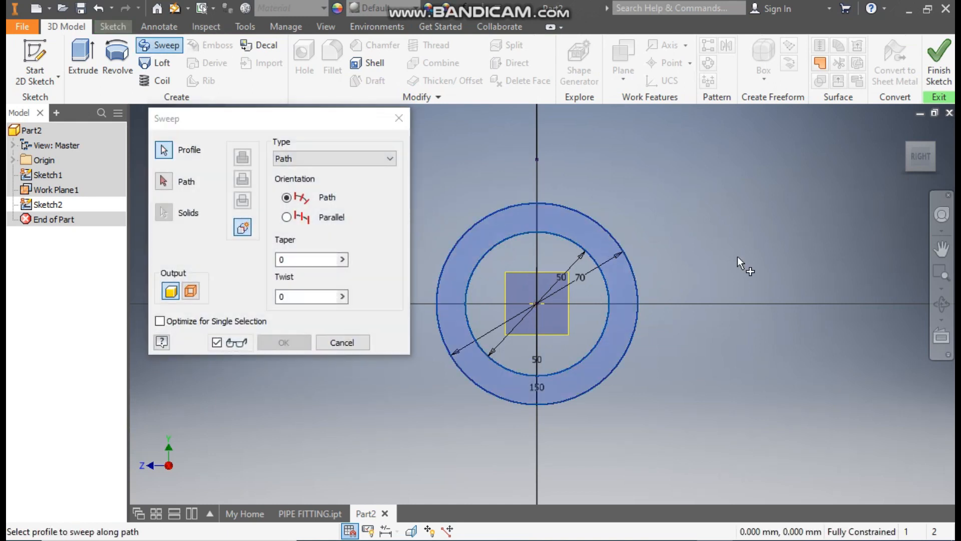
{"action": "left_click", "coordinate": [929, 148]}
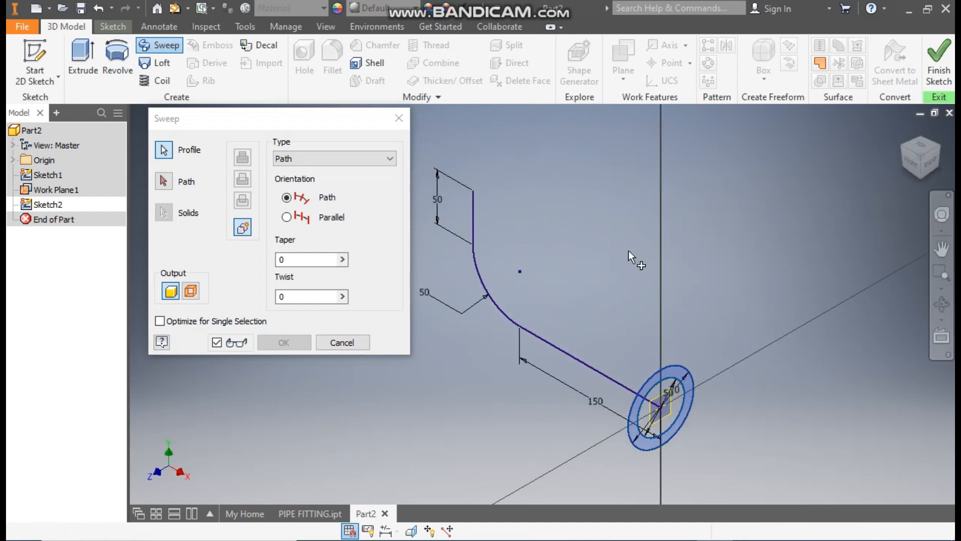
{"action": "left_click", "coordinate": [165, 182]}
{"action": "left_click", "coordinate": [626, 371]}
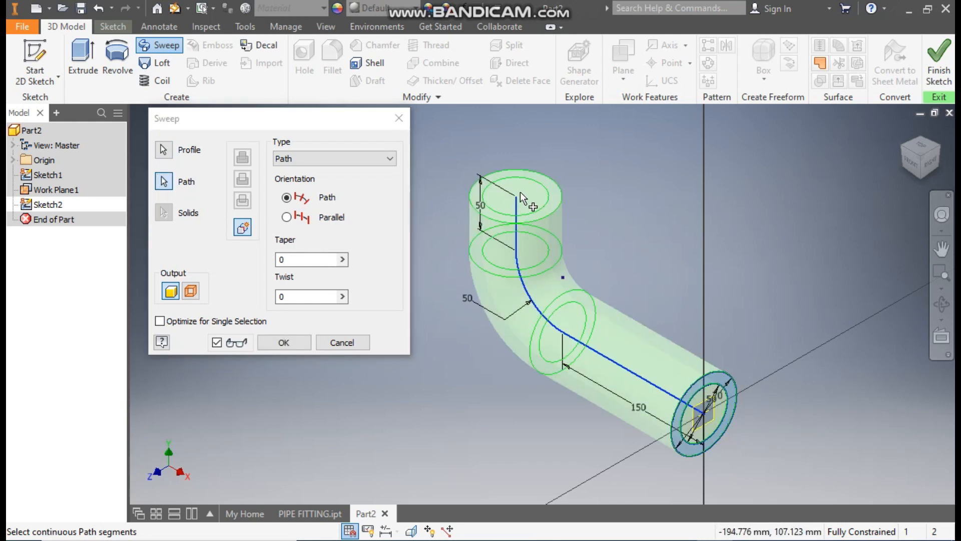
{"action": "left_click", "coordinate": [288, 342]}
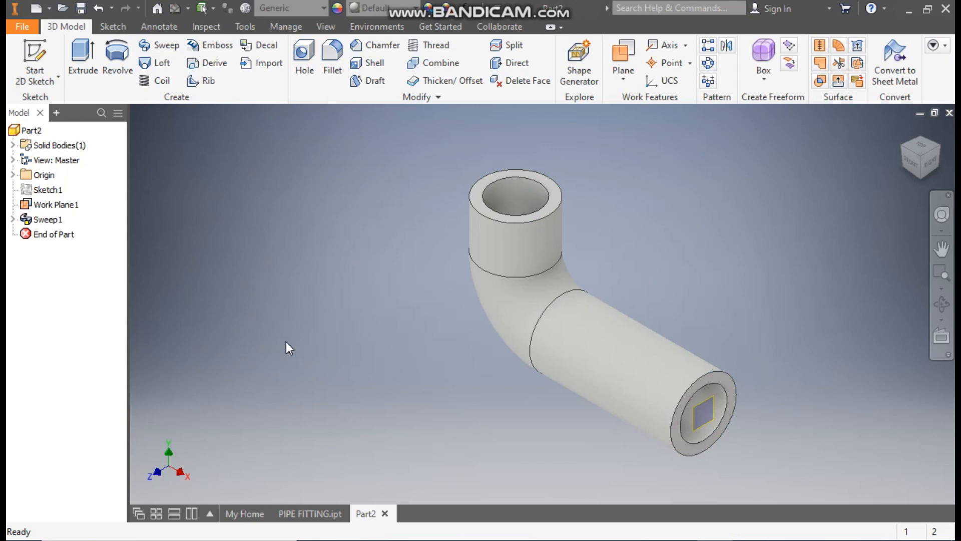
Step: Hide the work plane at the open end of the long pipe leg
{"action": "middle_click_drag", "start_coordinate": [761, 446], "coordinate": [704, 401]}
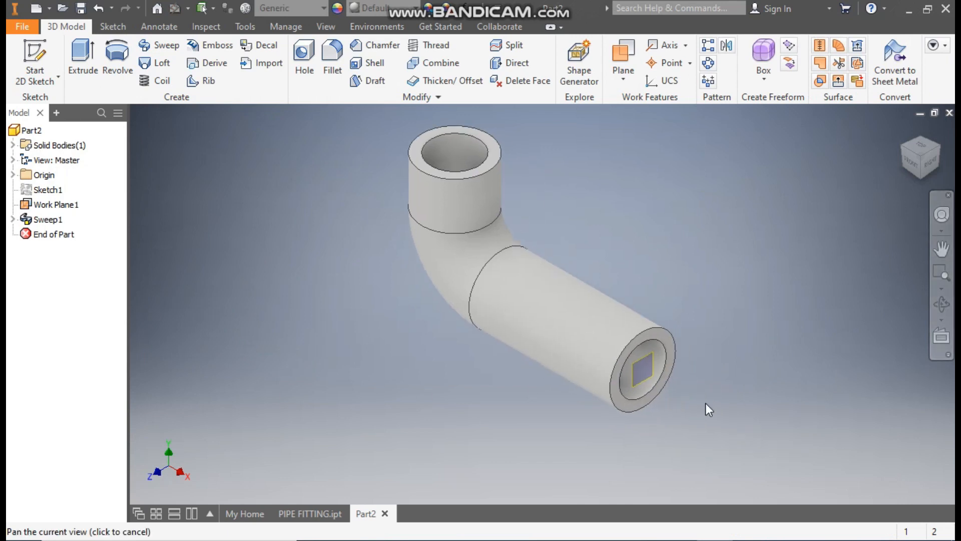
{"action": "left_click", "coordinate": [639, 358]}
{"action": "right_click", "coordinate": [640, 356]}
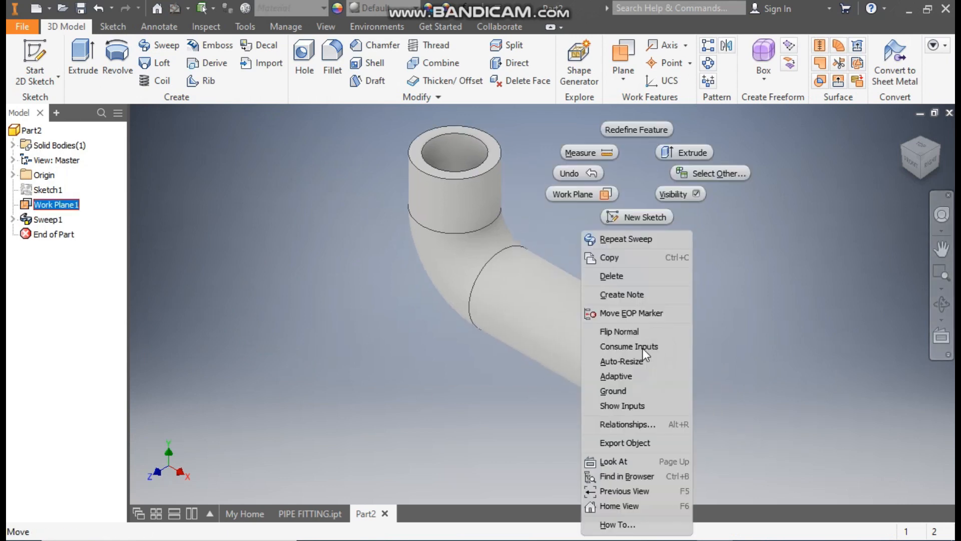
{"action": "left_click", "coordinate": [680, 193]}
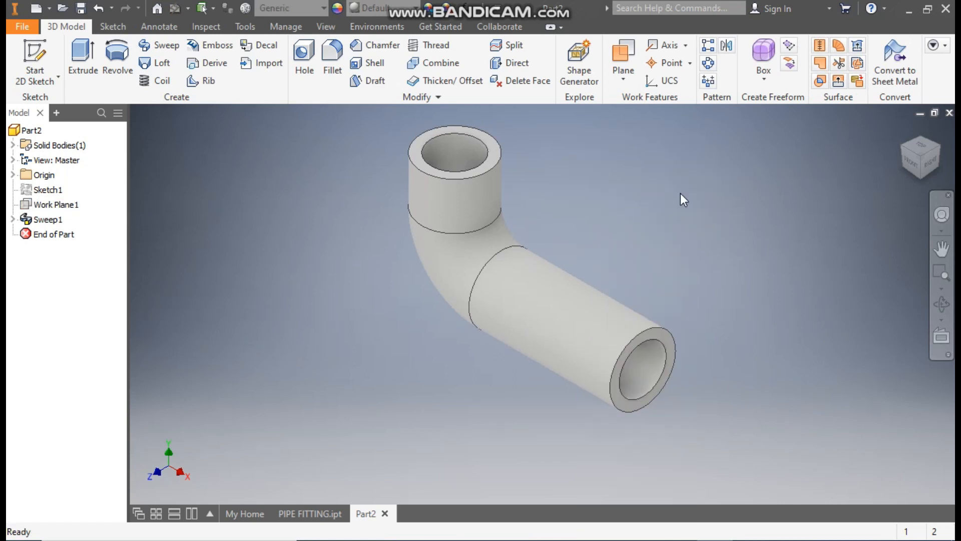
Step: Start a sketch on the end face of the long pipe leg and project the bore's inner edge
{"action": "left_click", "coordinate": [668, 341]}
{"action": "left_click", "coordinate": [708, 330]}
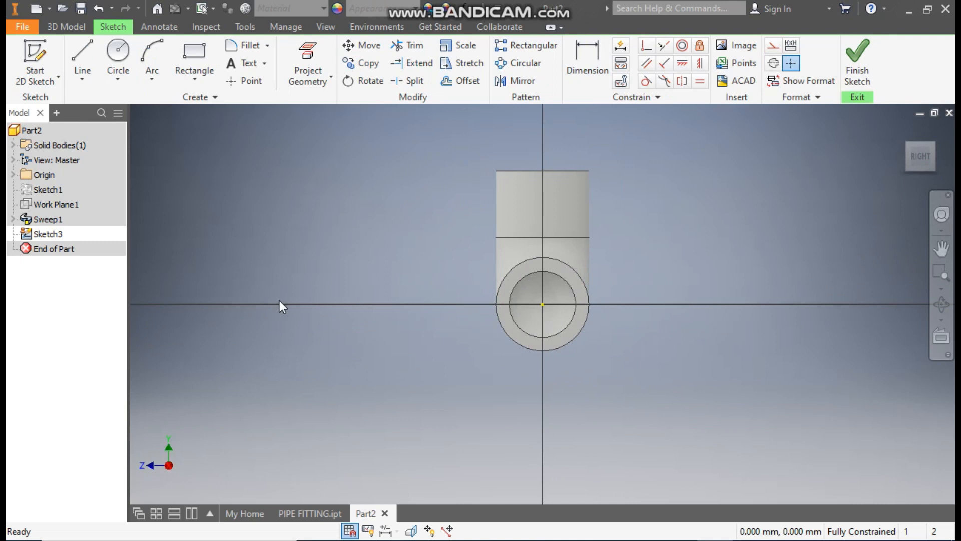
{"action": "left_click", "coordinate": [325, 59]}
{"action": "left_click", "coordinate": [568, 283]}
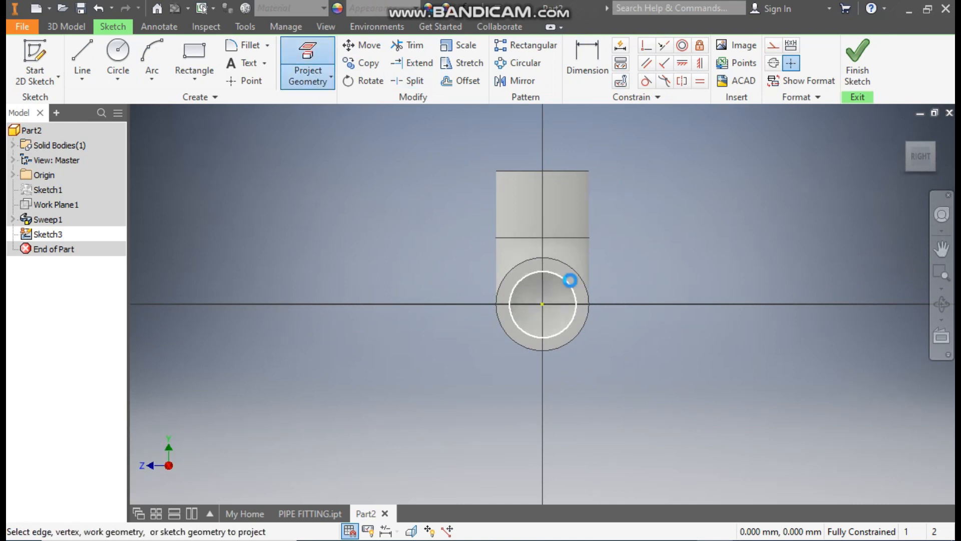
Step: Draw a 100 mm diameter circle centred on the pipe bore
{"action": "left_click", "coordinate": [123, 54]}
{"action": "left_click", "coordinate": [542, 304]}
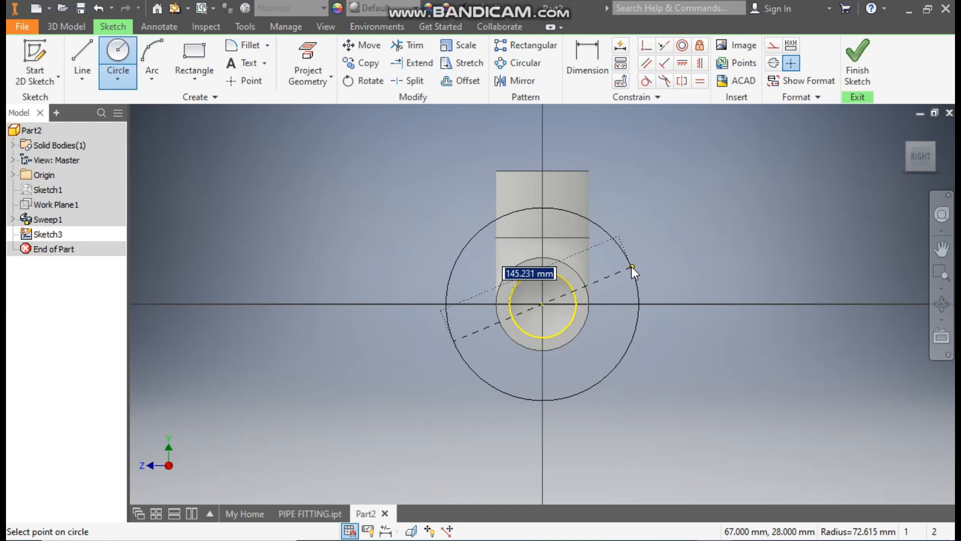
{"action": "type", "text": "100"}
{"action": "key", "text": "Return"}
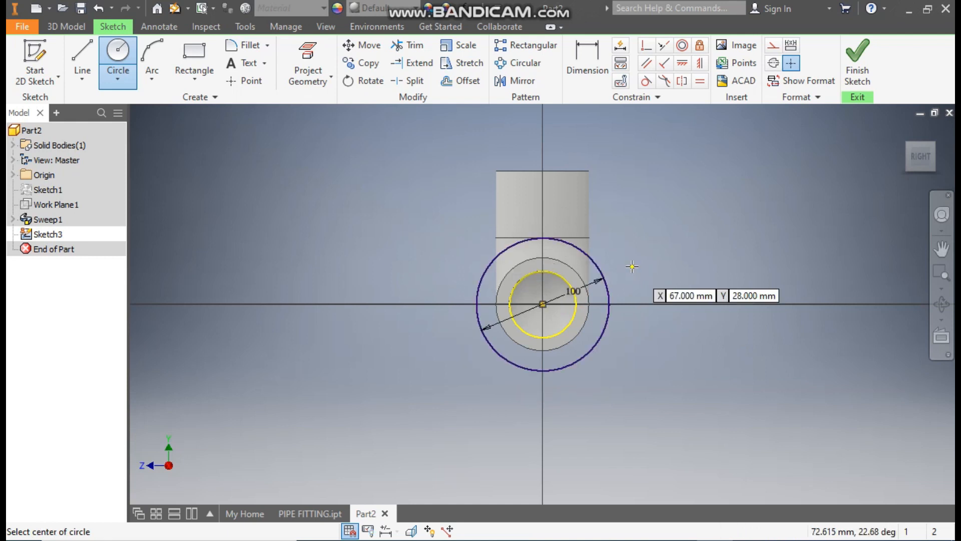
Step: Draw concentric 40 mm and 15 mm diameter circles centred on the left quadrant of the 100 mm circle
{"action": "left_click", "coordinate": [477, 305]}
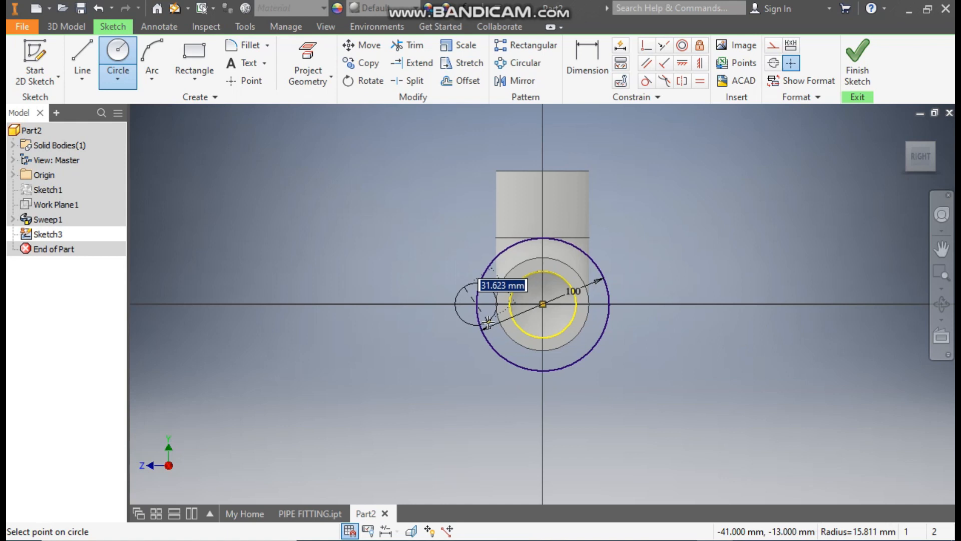
{"action": "type", "text": "40"}
{"action": "key", "text": "Return"}
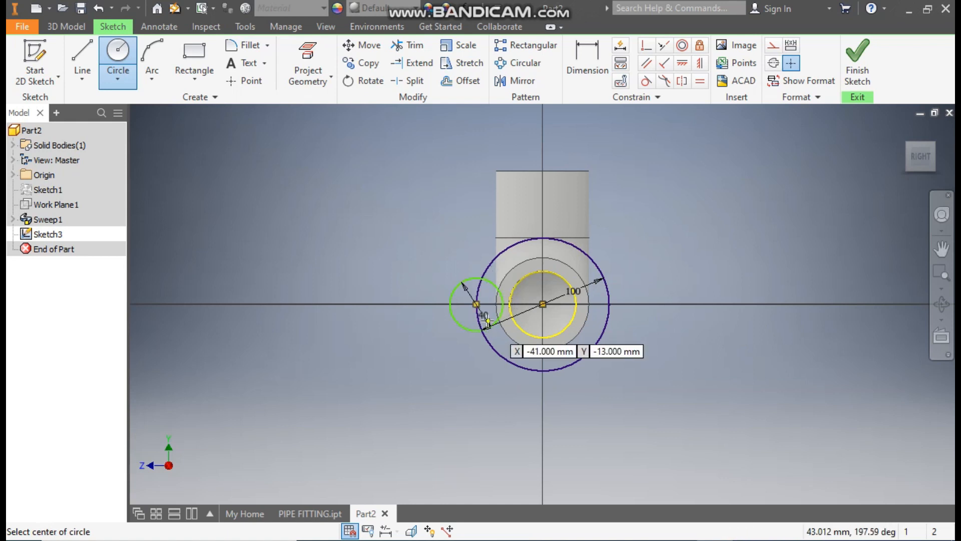
{"action": "left_click", "coordinate": [476, 304]}
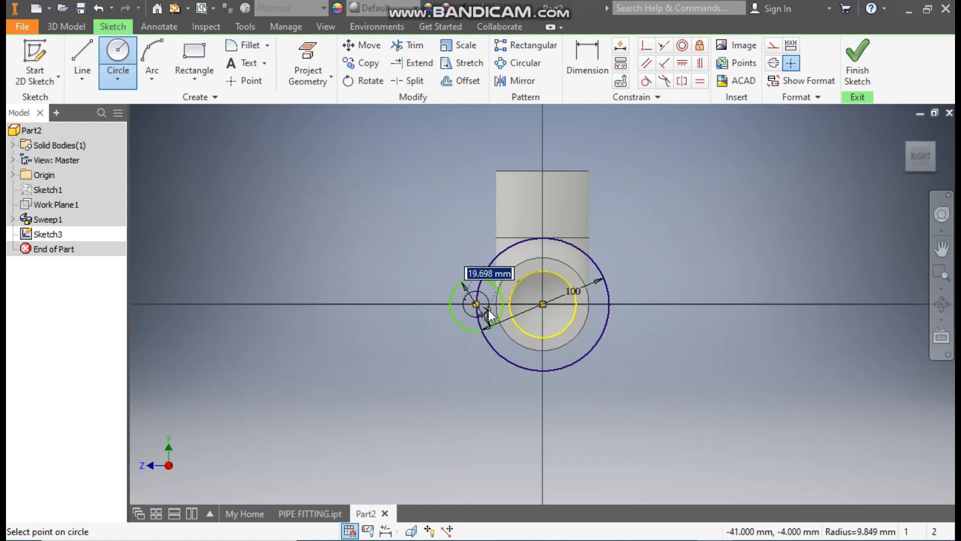
{"action": "type", "text": "15"}
{"action": "key", "text": "Return"}
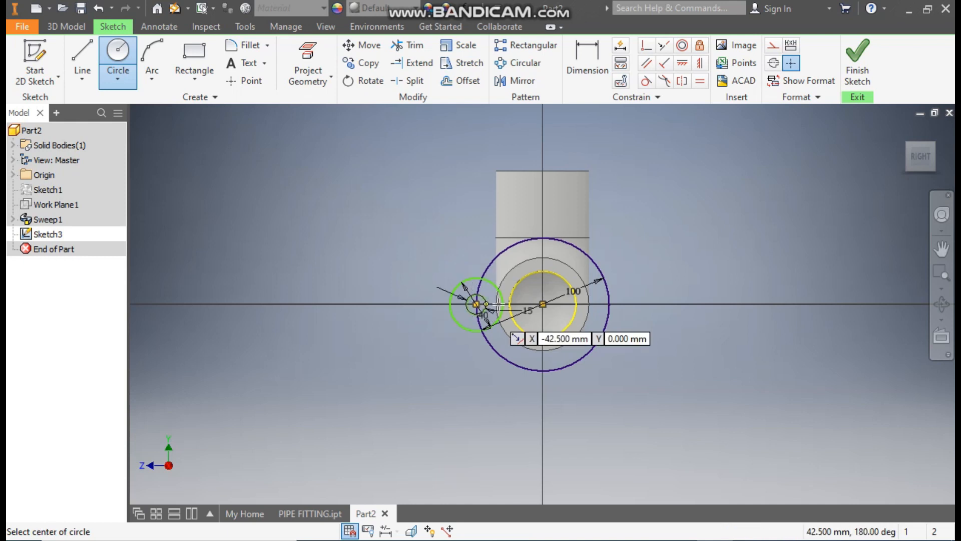
Step: Draw concentric 40 mm and 15 mm diameter circles centred on the right quadrant of the 100 mm circle
{"action": "left_click", "coordinate": [609, 304]}
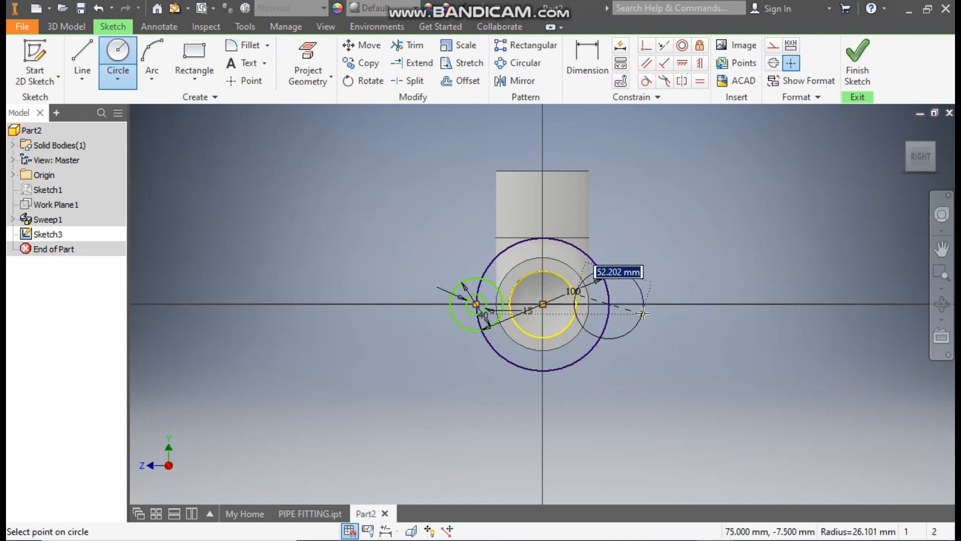
{"action": "type", "text": "40"}
{"action": "key", "text": "Return"}
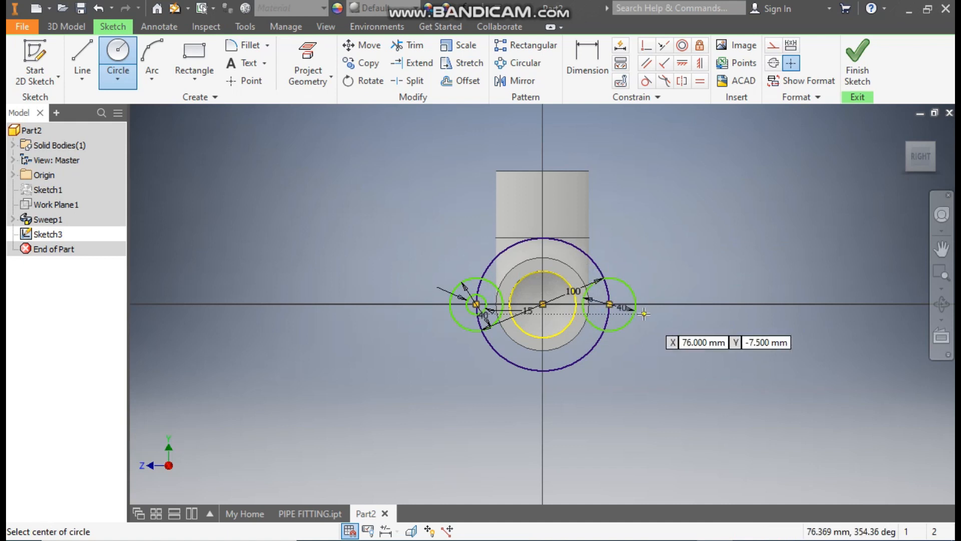
{"action": "left_click", "coordinate": [609, 303]}
{"action": "type", "text": "15"}
{"action": "key", "text": "Return"}
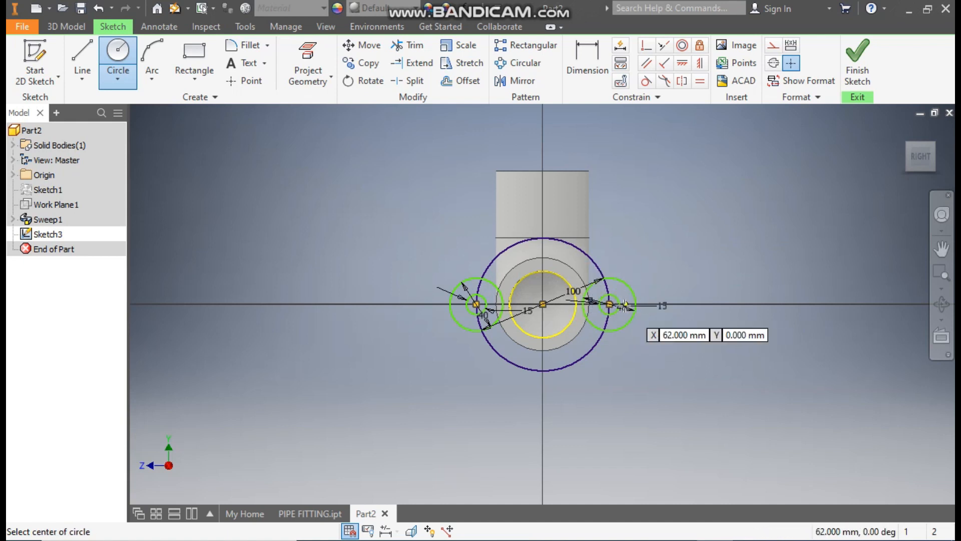
{"action": "key", "text": "Escape"}
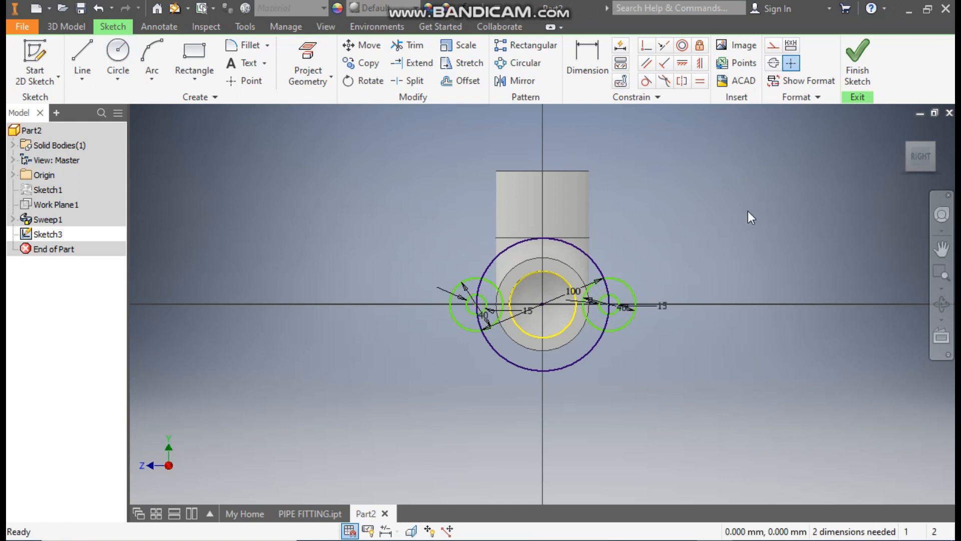
Step: Constrain the centres of both small circle pairs to be horizontal with the centre of the 100 mm circle
{"action": "left_click", "coordinate": [686, 62]}
{"action": "left_click", "coordinate": [542, 303]}
{"action": "left_click", "coordinate": [476, 303]}
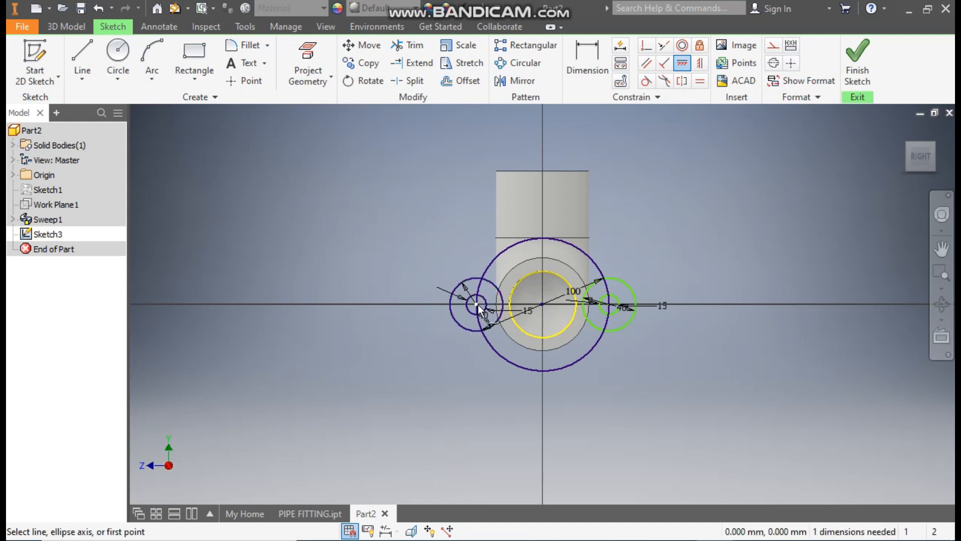
{"action": "left_click", "coordinate": [542, 303]}
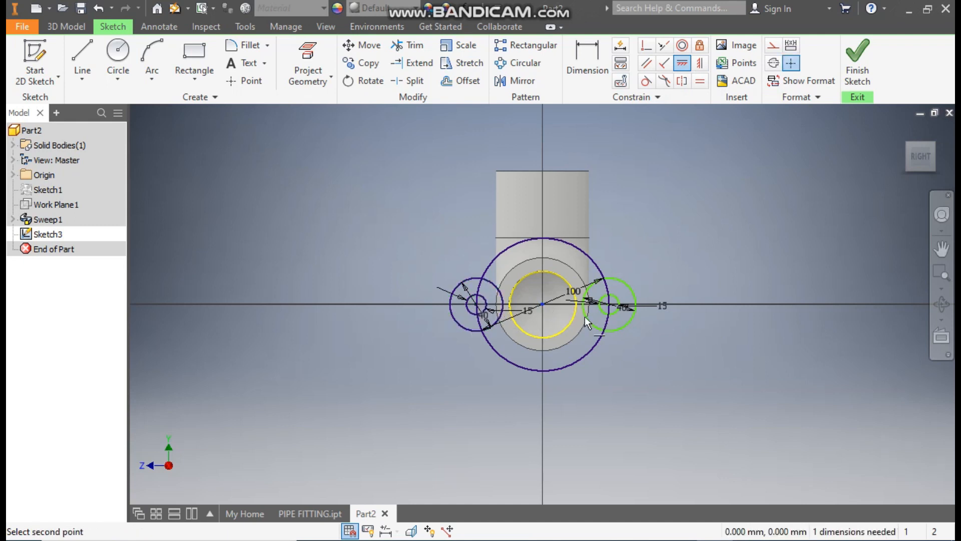
{"action": "left_click", "coordinate": [609, 305]}
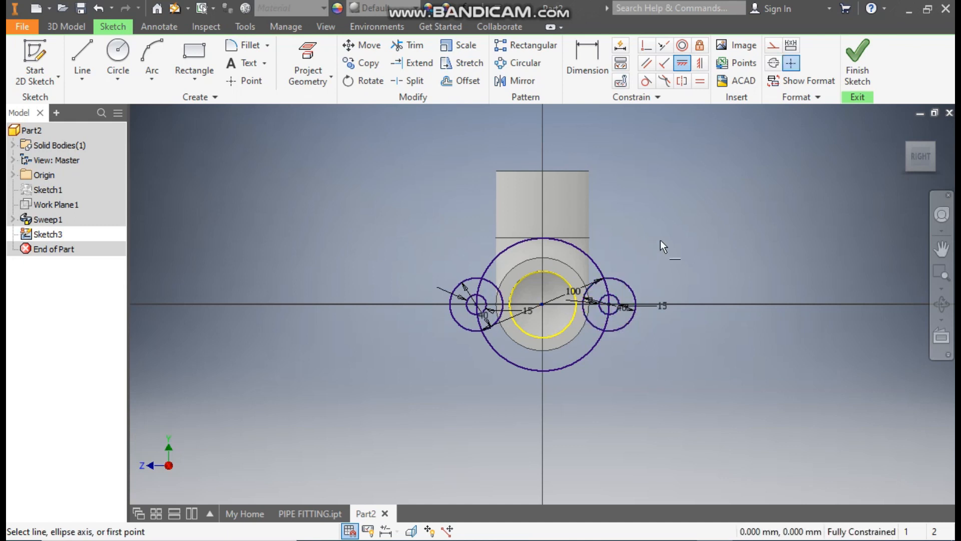
{"action": "key", "text": "Escape"}
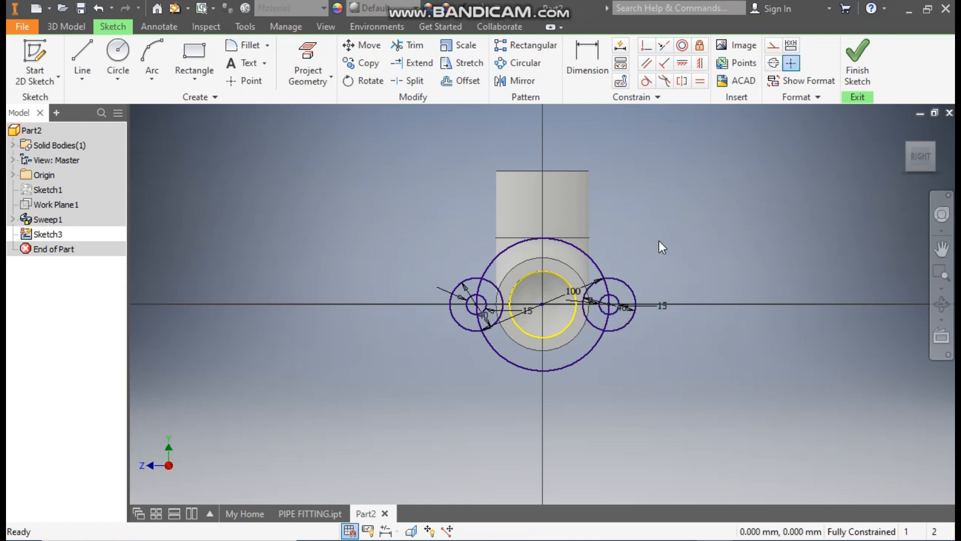
Step: Draw four straight lines joining the 100 mm circle to the two 40 mm circles, above and below on each side
{"action": "scroll", "coordinate": [480, 306], "scroll_direction": "up", "scroll_amount": 3}
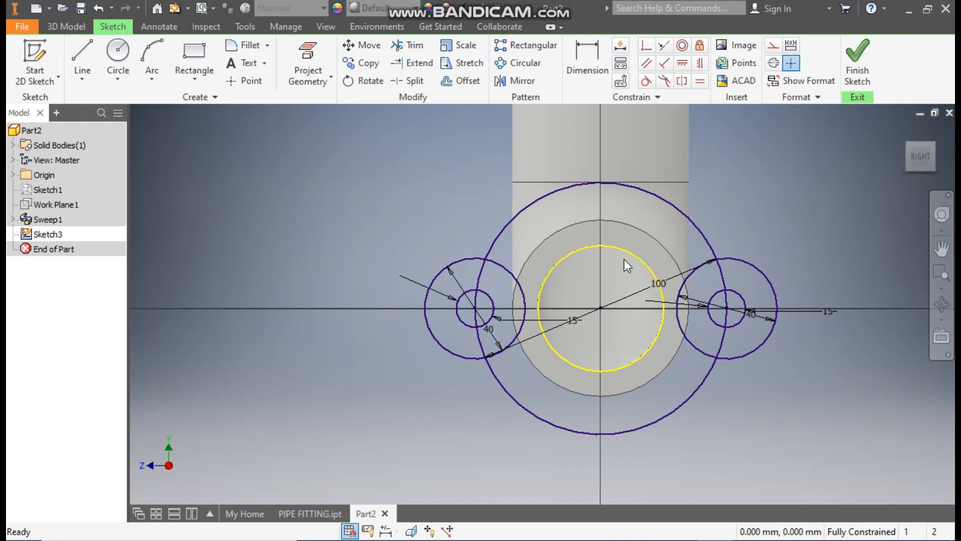
{"action": "middle_click_drag", "start_coordinate": [624, 260], "coordinate": [597, 276]}
{"action": "left_click", "coordinate": [84, 52]}
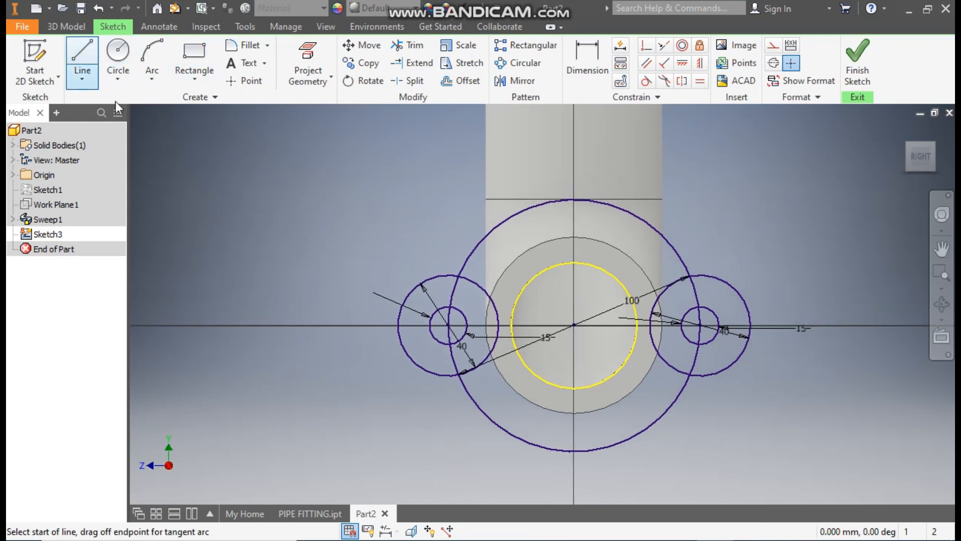
{"action": "left_click", "coordinate": [535, 202]}
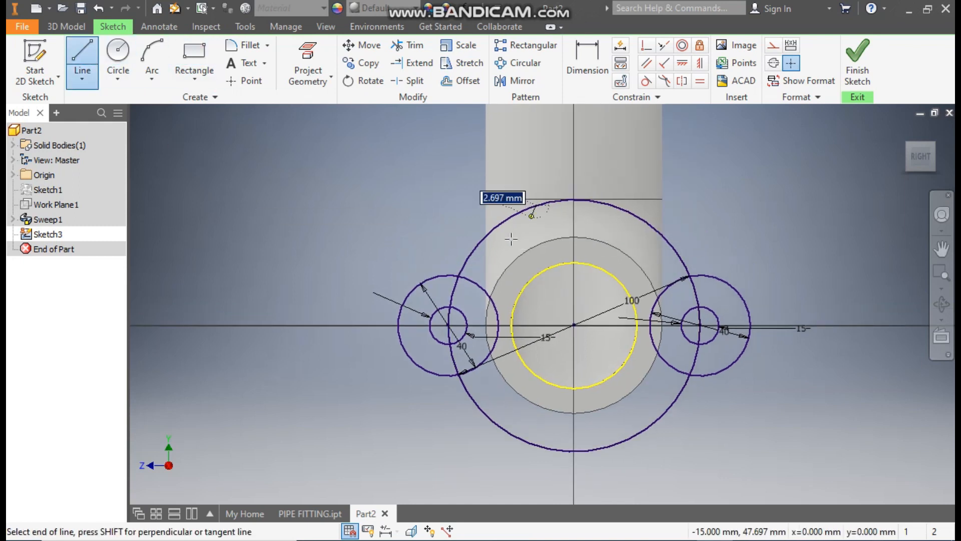
{"action": "double_click", "coordinate": [425, 280]}
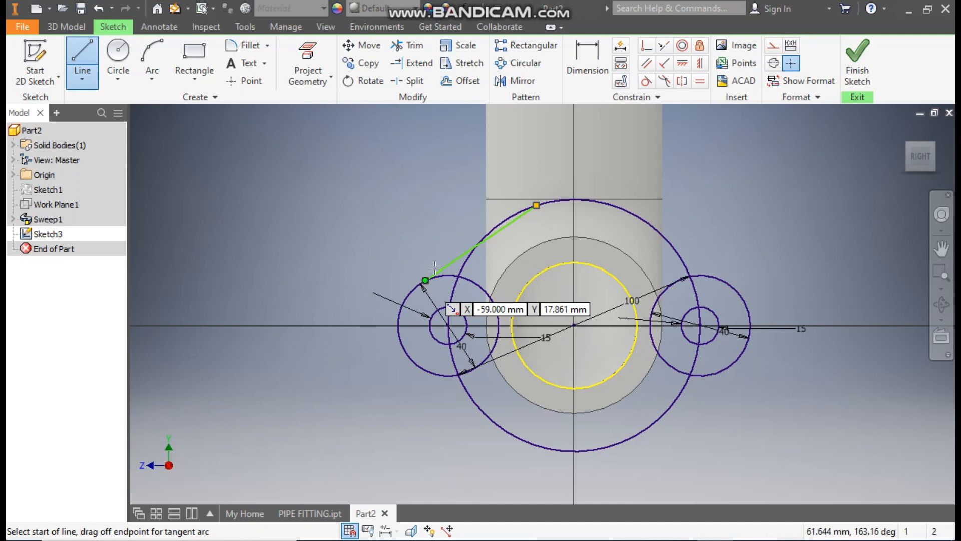
{"action": "left_click", "coordinate": [612, 205]}
{"action": "double_click", "coordinate": [728, 284]}
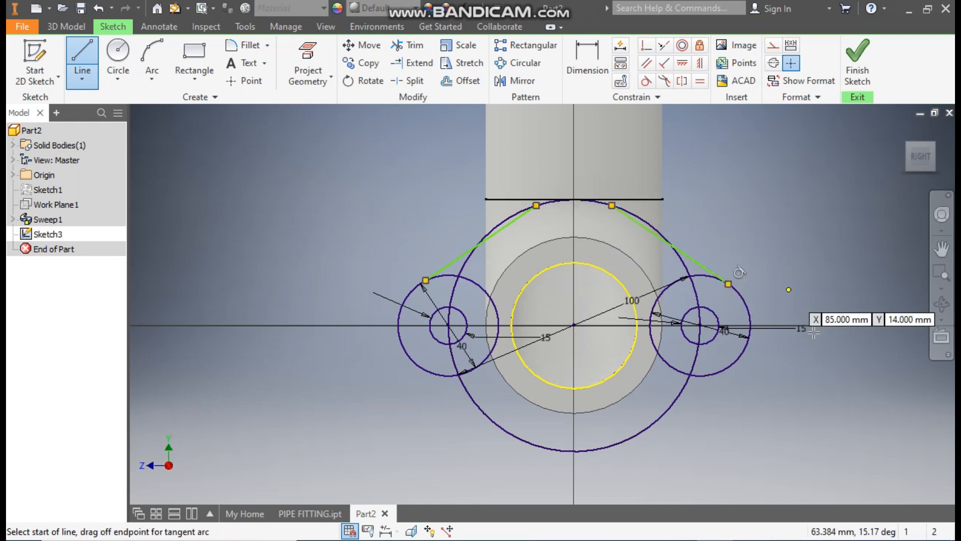
{"action": "left_click", "coordinate": [425, 371]}
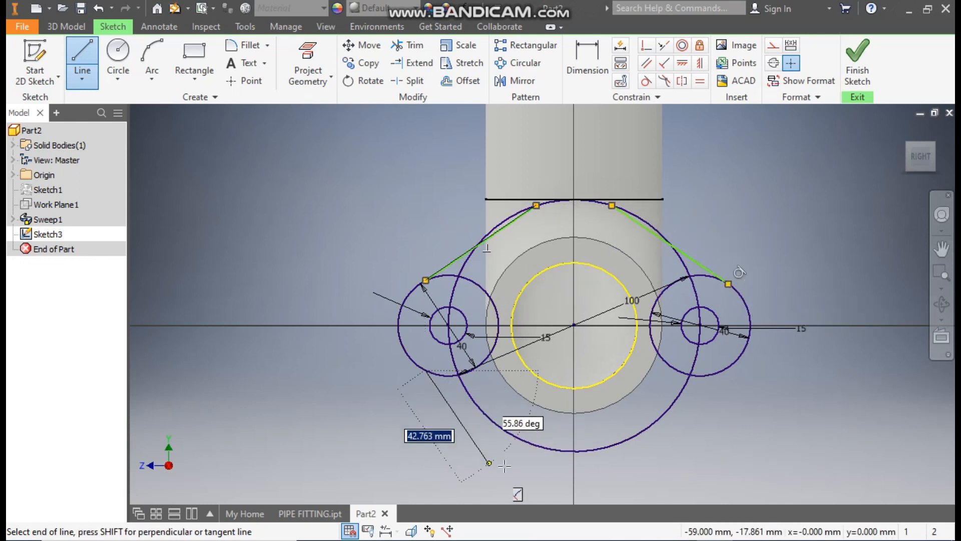
{"action": "double_click", "coordinate": [537, 445]}
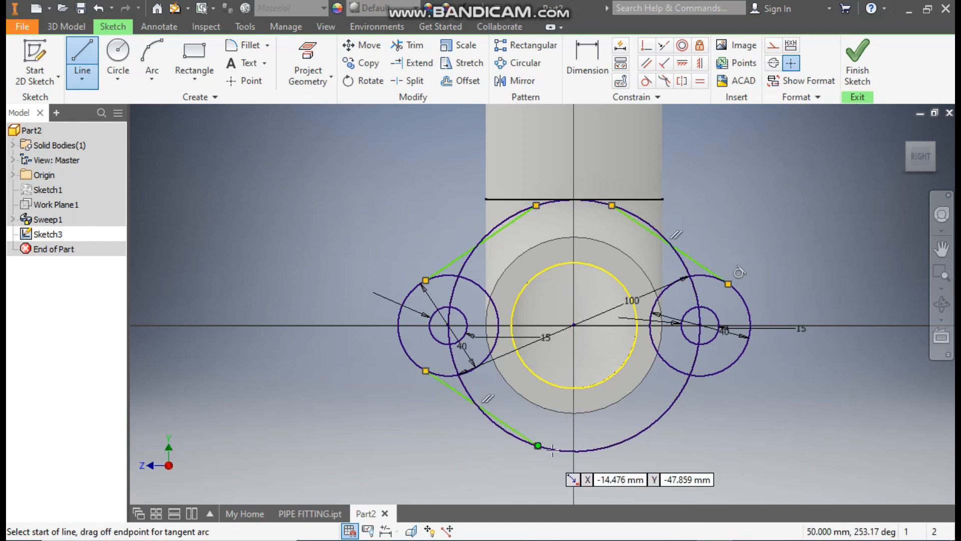
{"action": "left_click", "coordinate": [724, 370]}
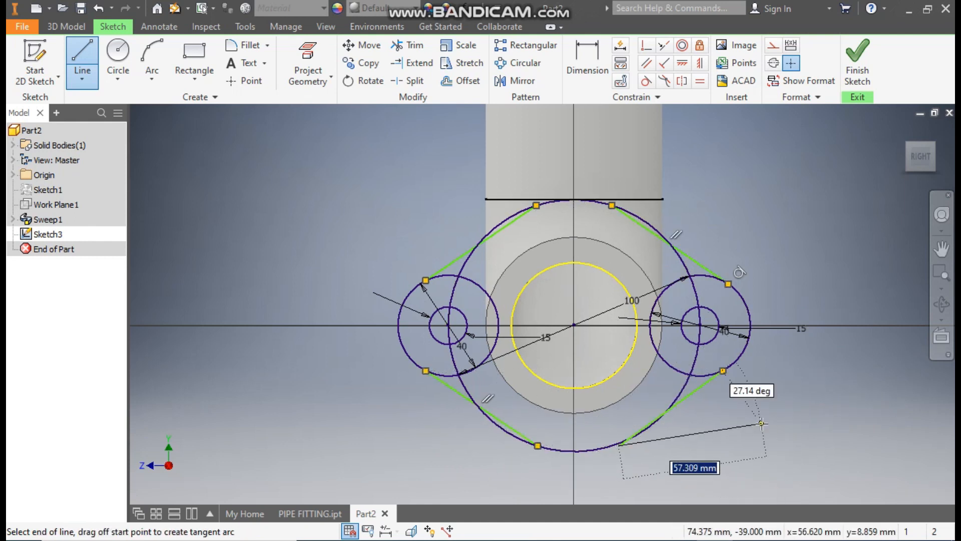
{"action": "left_click", "coordinate": [761, 424]}
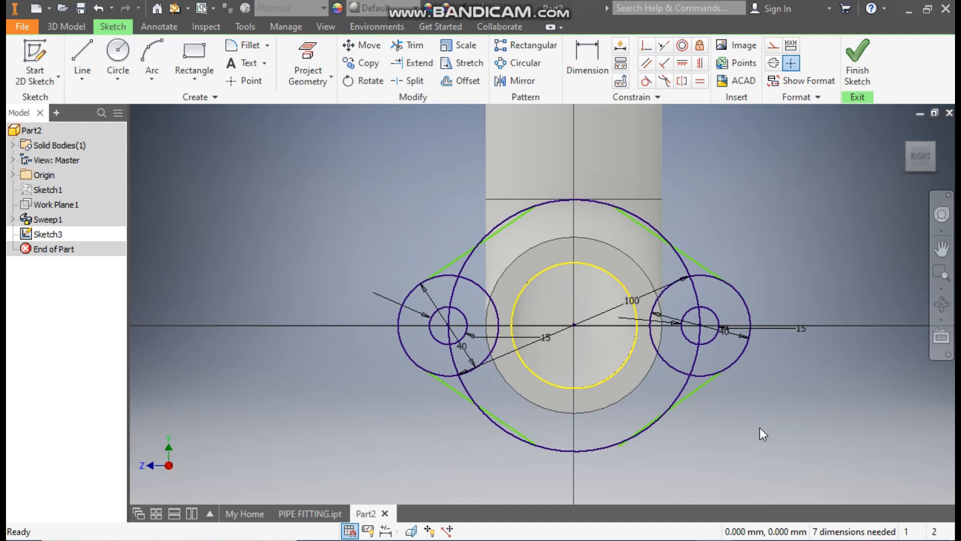
Step: Make the upper-left connecting line tangent to both the left 40 mm circle and the 100 mm circle
{"action": "left_click", "coordinate": [646, 81]}
{"action": "left_click", "coordinate": [450, 277]}
{"action": "left_click", "coordinate": [450, 265]}
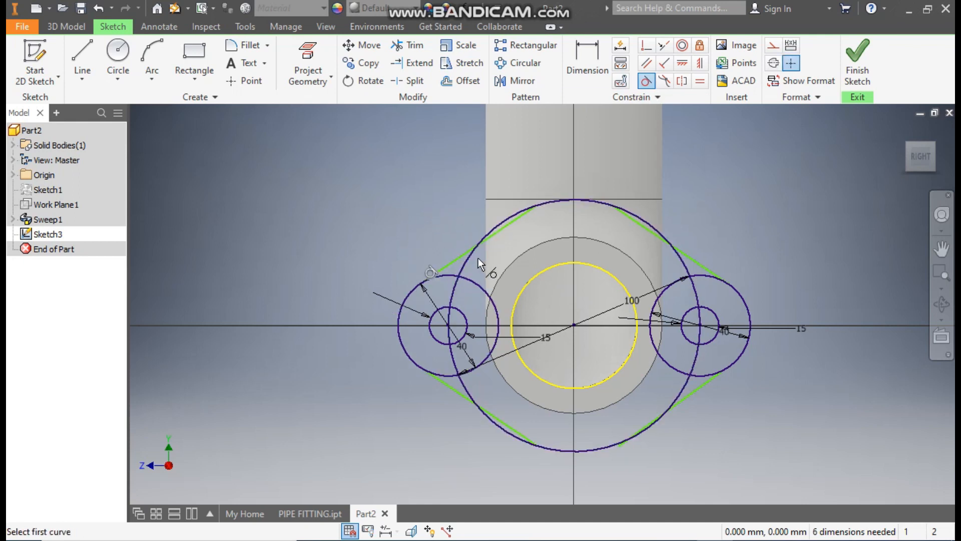
{"action": "left_click", "coordinate": [471, 257]}
{"action": "left_click", "coordinate": [460, 256]}
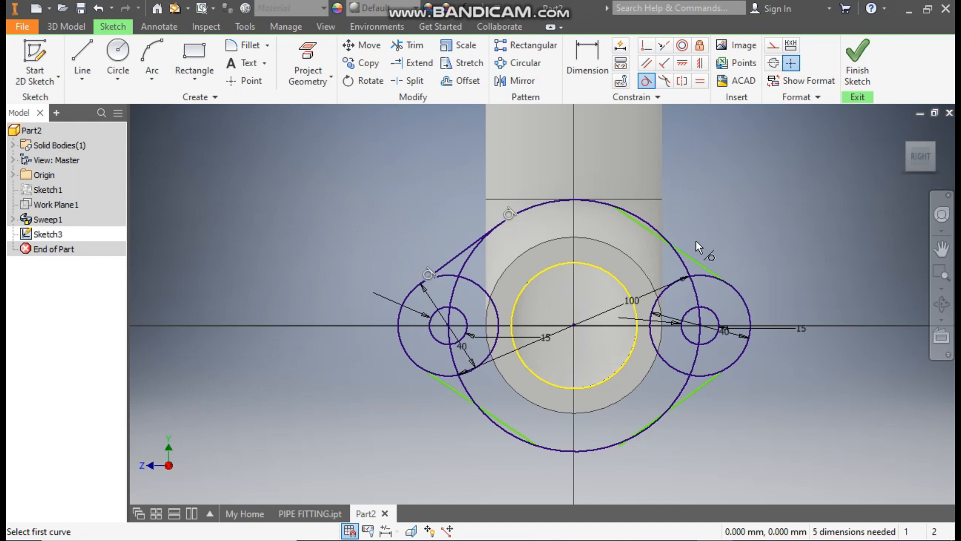
Step: Make the three remaining connecting lines tangent to the 100 mm circle and to their adjacent 40 mm circles
{"action": "left_click", "coordinate": [693, 258]}
{"action": "left_click", "coordinate": [681, 263]}
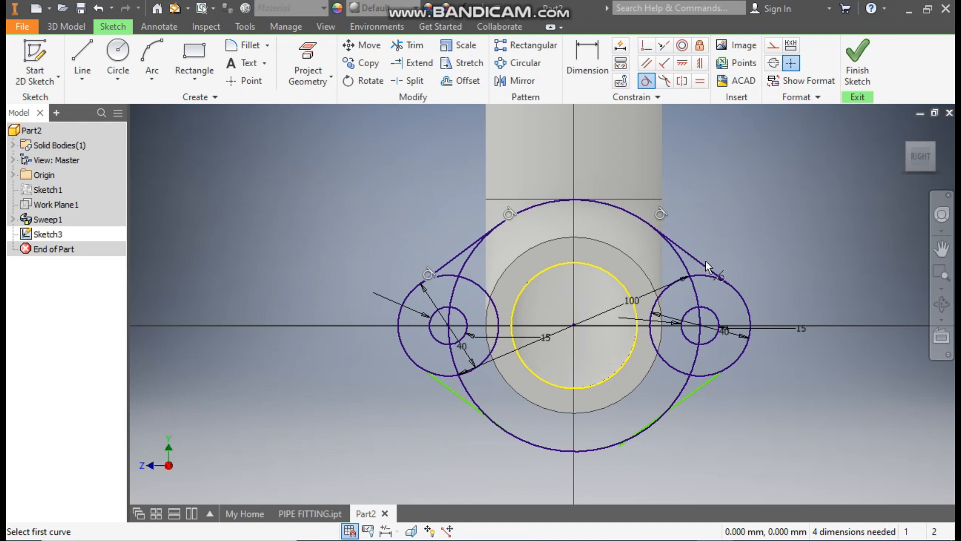
{"action": "left_click", "coordinate": [683, 393]}
{"action": "left_click", "coordinate": [687, 398]}
{"action": "left_click", "coordinate": [736, 362]}
{"action": "left_click", "coordinate": [719, 377]}
{"action": "middle_click_drag", "start_coordinate": [531, 347], "coordinate": [632, 309]}
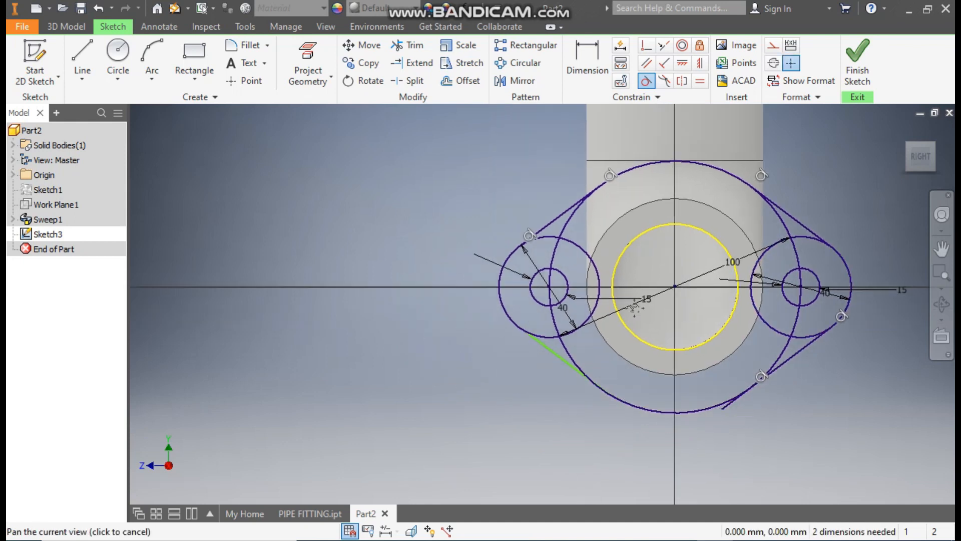
{"action": "left_click", "coordinate": [519, 326]}
{"action": "left_click", "coordinate": [551, 349]}
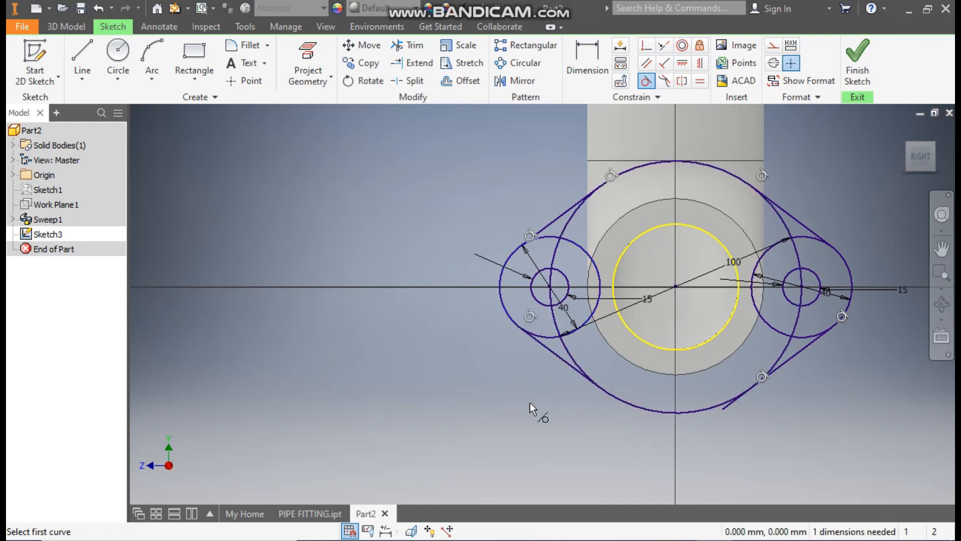
{"action": "key", "text": "Escape"}
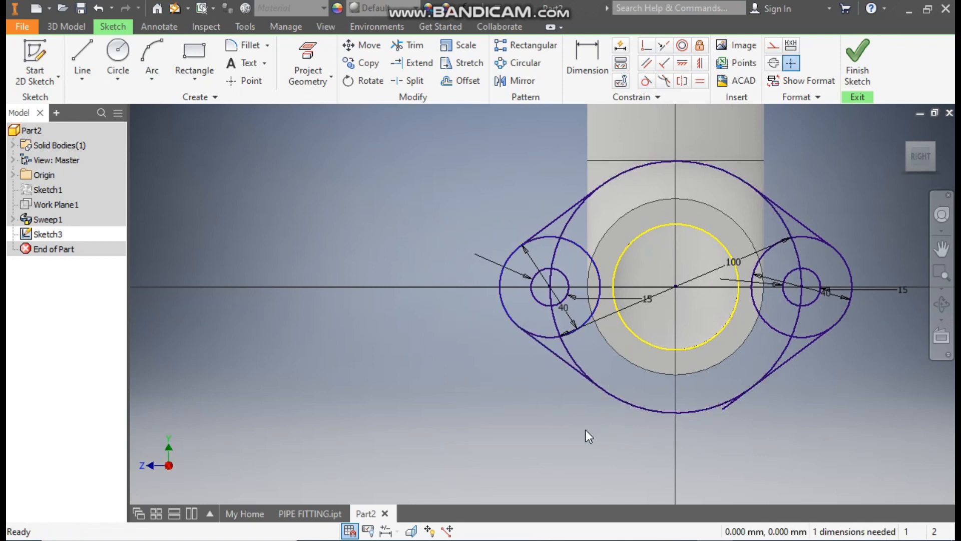
Step: Pull the overshooting end of the lower-right connecting line back onto its tangent point on the 100 mm circle
{"action": "scroll", "coordinate": [725, 409], "scroll_direction": "up", "scroll_amount": 3}
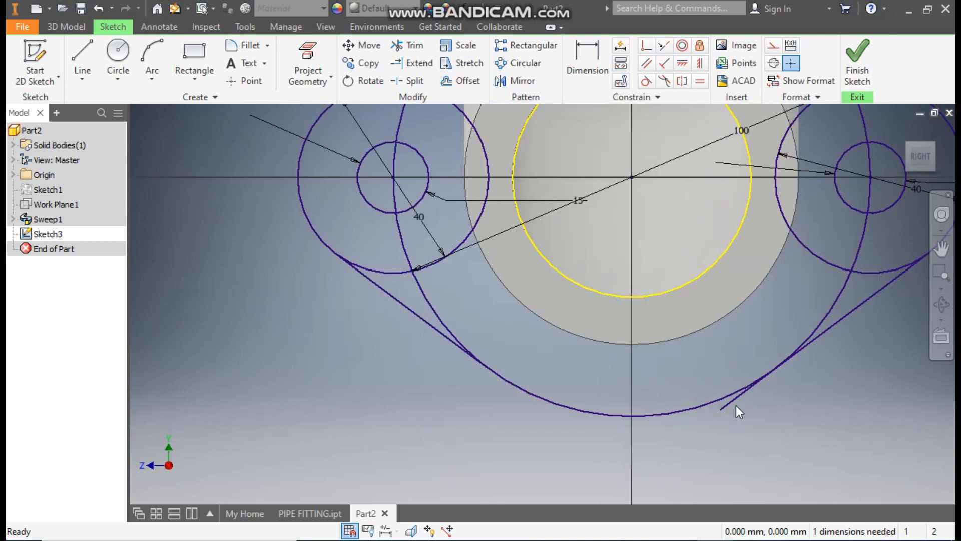
{"action": "left_click_drag", "start_coordinate": [723, 409], "coordinate": [796, 371]}
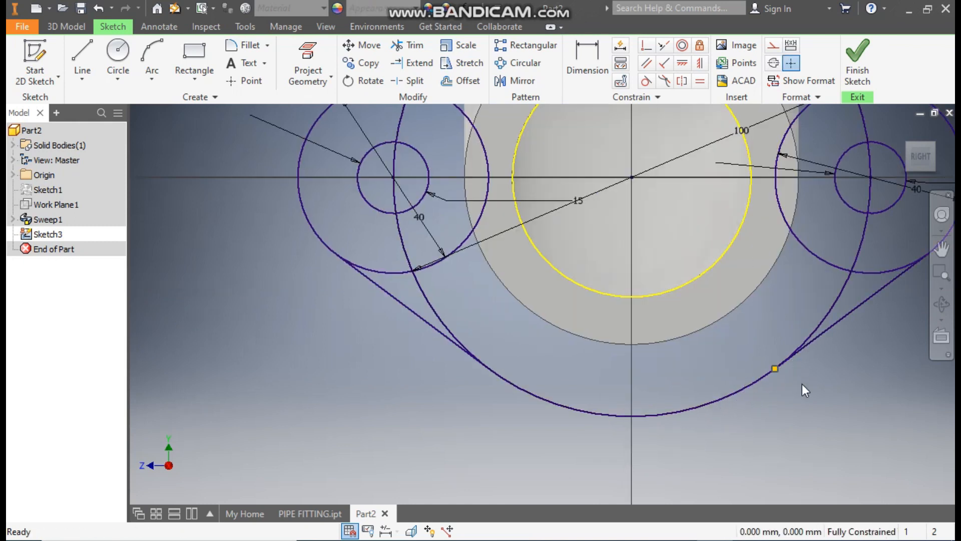
{"action": "scroll", "coordinate": [782, 399], "scroll_direction": "down", "scroll_amount": 4}
{"action": "scroll", "coordinate": [758, 407], "scroll_direction": "up", "scroll_amount": 1}
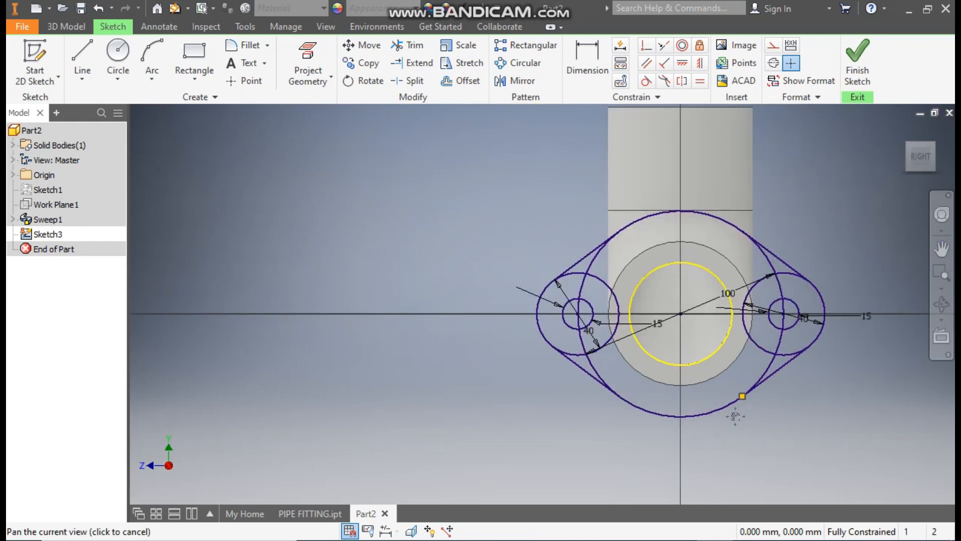
Step: Trim the side arcs of the 100 mm circle inside the flange outline and the inner arc of the left 40 mm circle
{"action": "left_click", "coordinate": [415, 46]}
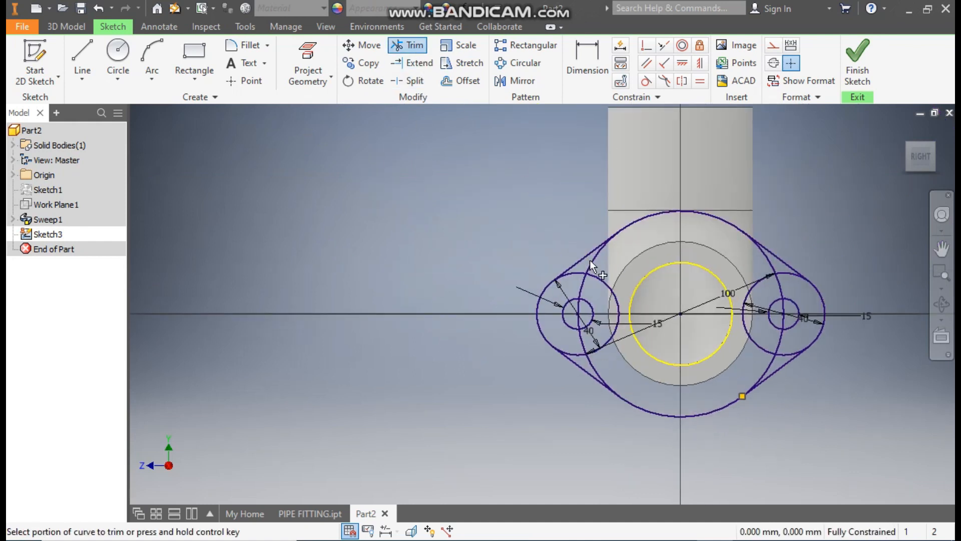
{"action": "left_click", "coordinate": [581, 295]}
{"action": "left_click", "coordinate": [583, 344]}
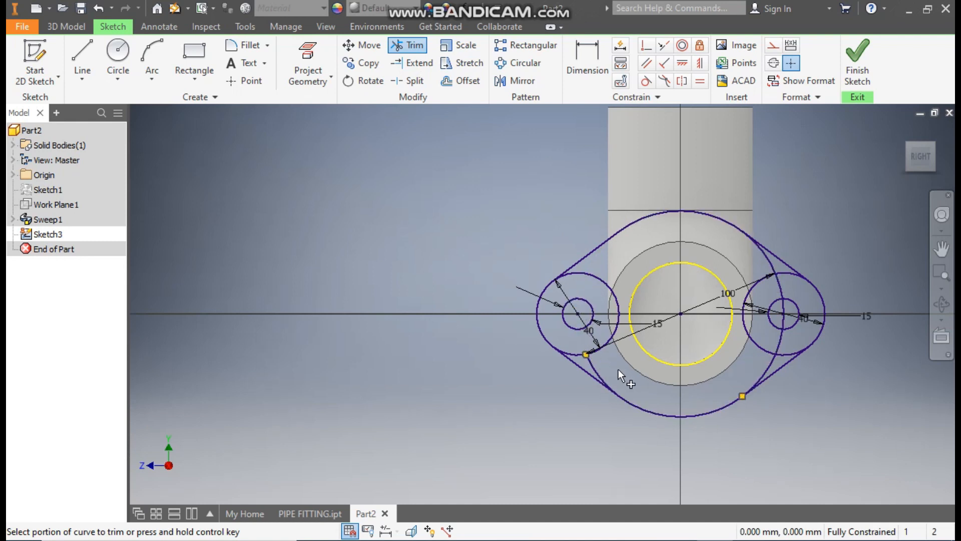
{"action": "left_click", "coordinate": [599, 370]}
{"action": "left_click", "coordinate": [766, 370]}
{"action": "left_click", "coordinate": [779, 338]}
{"action": "left_click", "coordinate": [763, 254]}
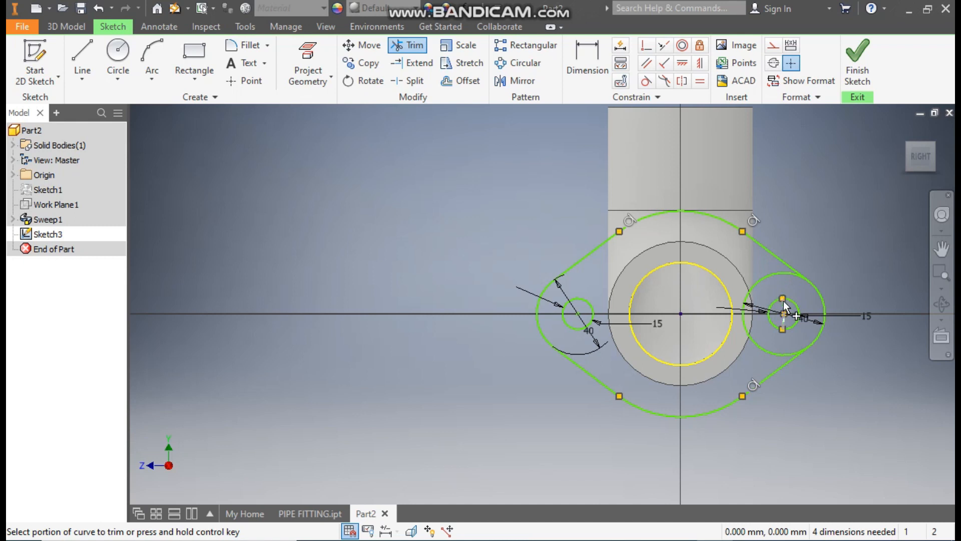
Step: Trim the leftover segment inside the right 15 mm circle and the inner arc of the right 40 mm circle
{"action": "scroll", "coordinate": [785, 307], "scroll_direction": "up", "scroll_amount": 5}
{"action": "scroll", "coordinate": [722, 311], "scroll_direction": "down", "scroll_amount": 5}
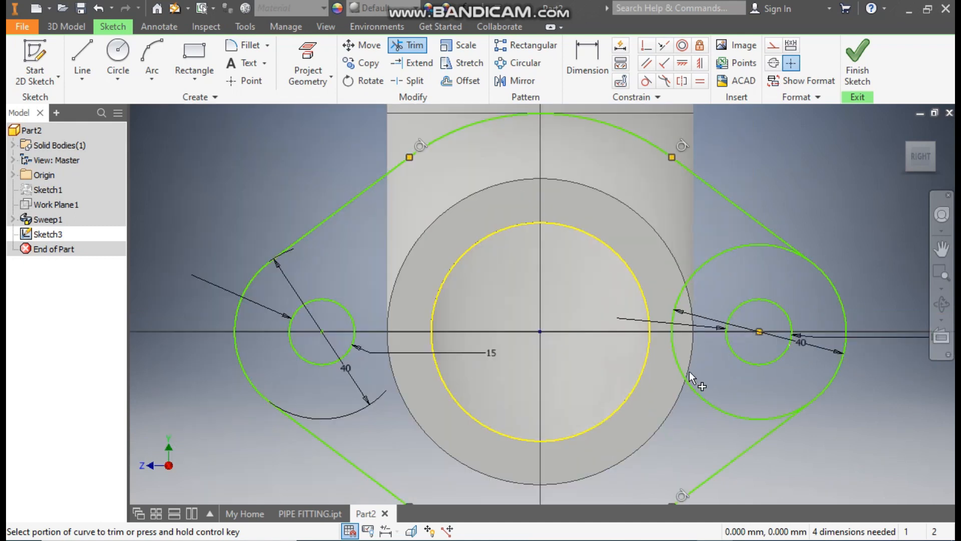
{"action": "left_click", "coordinate": [688, 383]}
{"action": "scroll", "coordinate": [761, 268], "scroll_direction": "down", "scroll_amount": 2}
{"action": "middle_click_drag", "start_coordinate": [761, 267], "coordinate": [755, 275]}
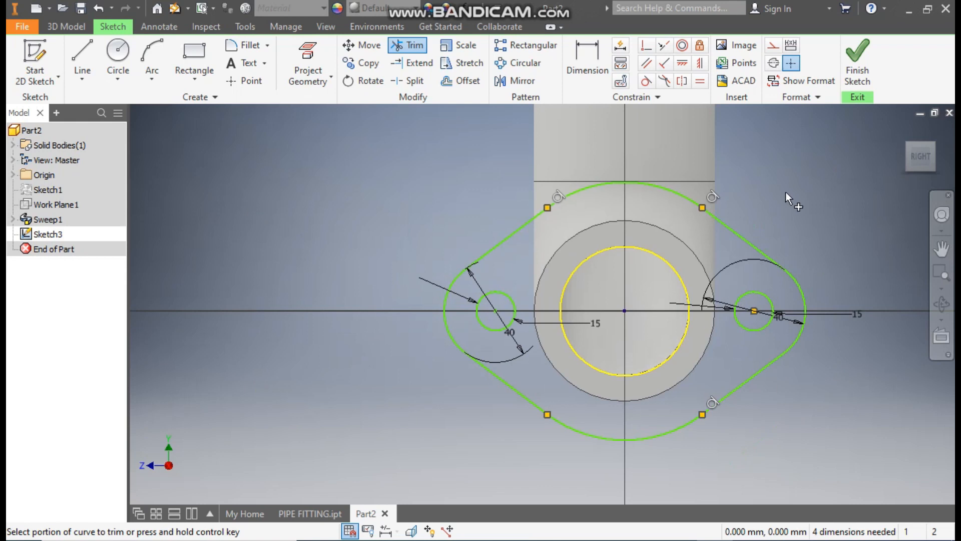
{"action": "scroll", "coordinate": [732, 408], "scroll_direction": "up", "scroll_amount": 5}
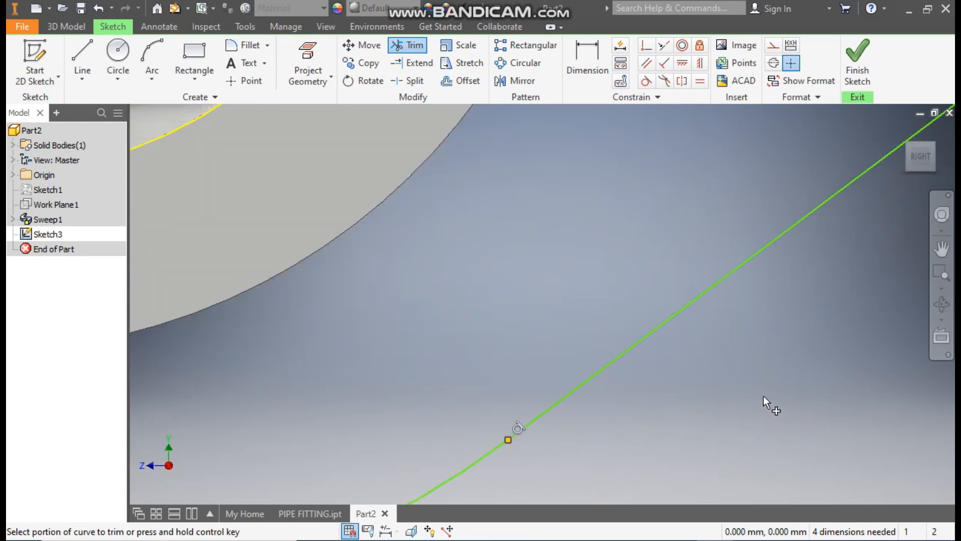
{"action": "scroll", "coordinate": [764, 396], "scroll_direction": "down", "scroll_amount": 5}
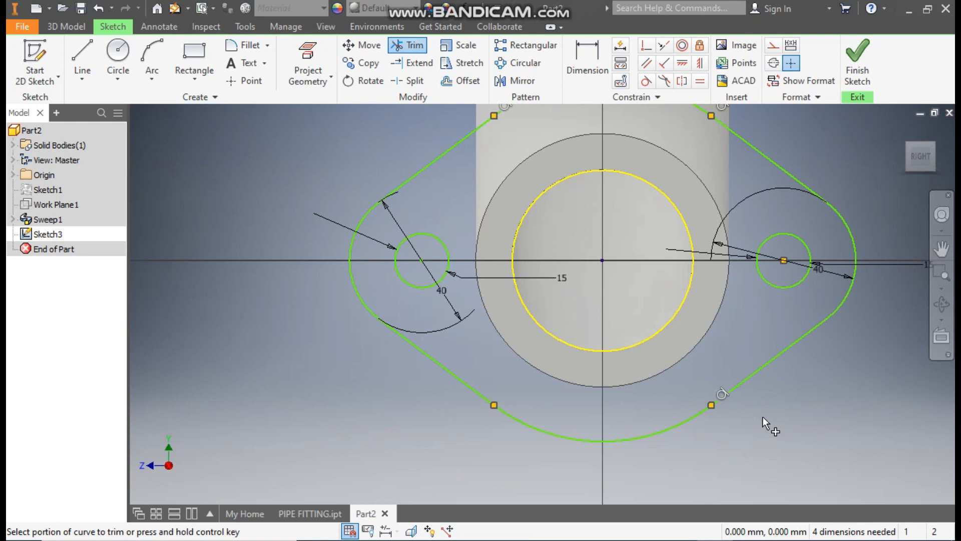
{"action": "key", "text": "Escape"}
{"action": "scroll", "coordinate": [762, 416], "scroll_direction": "down", "scroll_amount": 2}
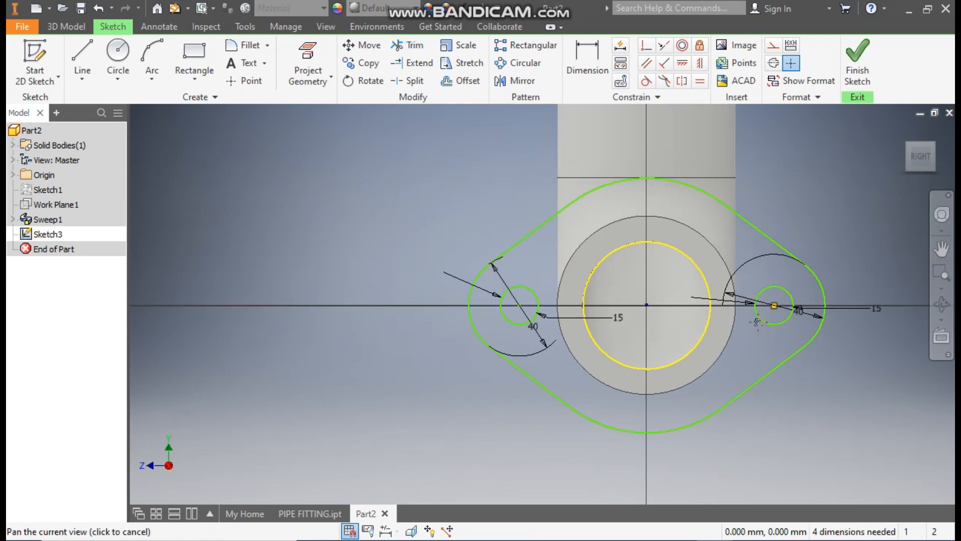
Step: Dimension the upper and lower flange arcs with a 50 mm radius each
{"action": "left_click", "coordinate": [582, 58]}
{"action": "left_click", "coordinate": [663, 178]}
{"action": "left_click", "coordinate": [682, 149]}
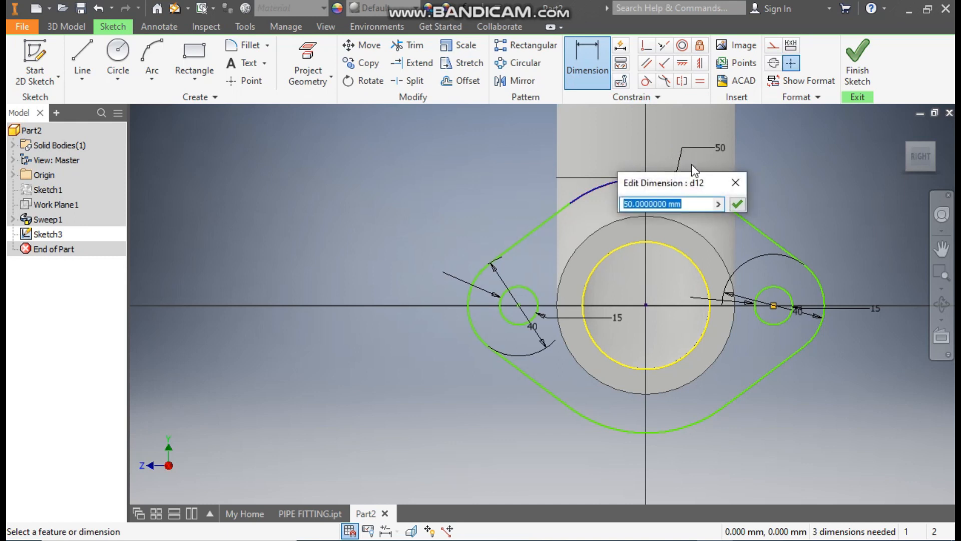
{"action": "left_click", "coordinate": [736, 206]}
{"action": "left_click", "coordinate": [677, 433]}
{"action": "left_click", "coordinate": [689, 452]}
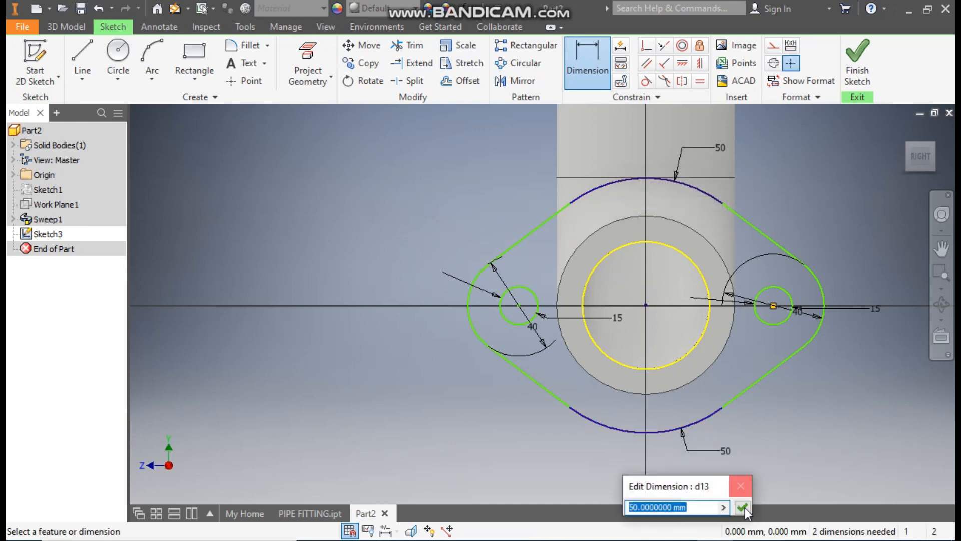
{"action": "left_click", "coordinate": [743, 507]}
Step: Dimension the horizontal distance from each bolt hole centre to the pipe centre as 50 mm
{"action": "left_click", "coordinate": [518, 305]}
{"action": "left_click", "coordinate": [646, 305]}
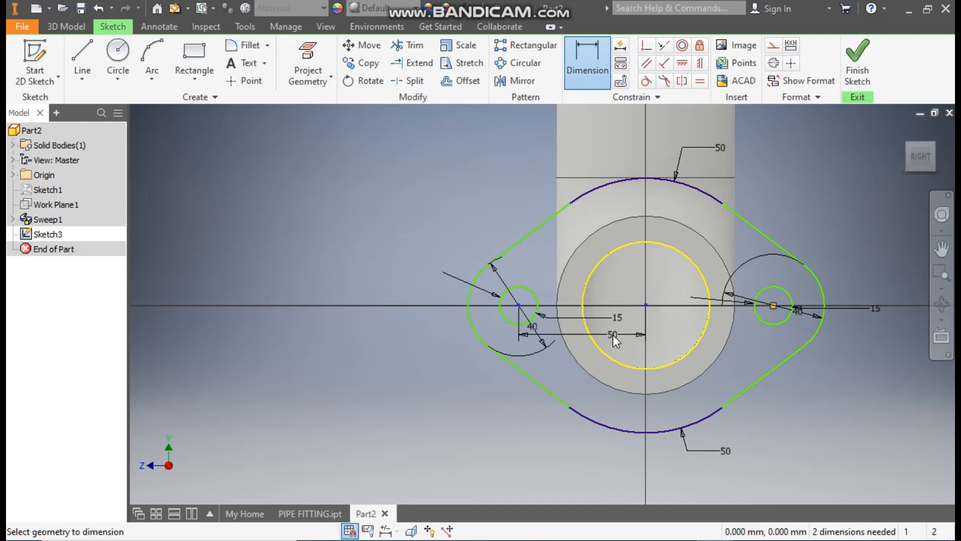
{"action": "left_click", "coordinate": [613, 335]}
{"action": "left_click", "coordinate": [669, 391]}
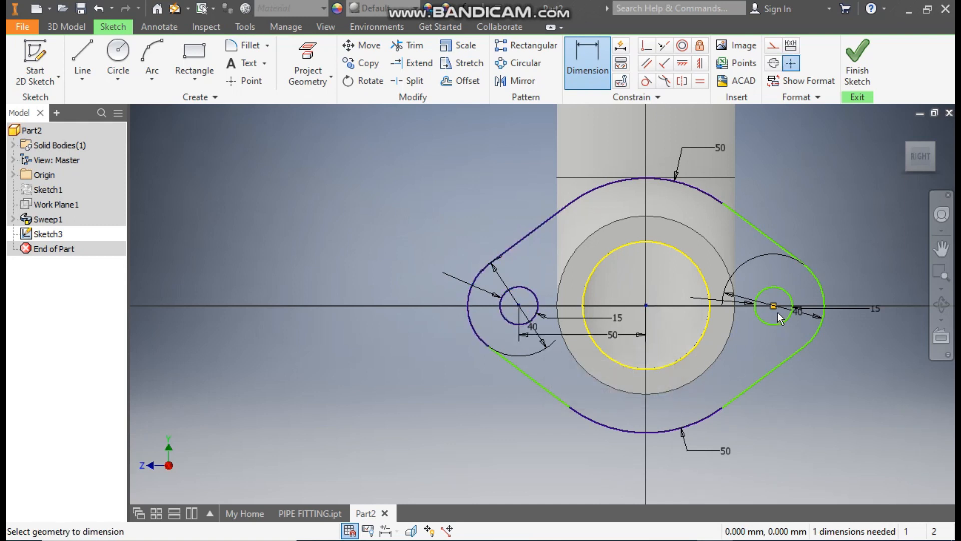
{"action": "left_click", "coordinate": [773, 306]}
{"action": "left_click", "coordinate": [647, 306]}
{"action": "left_click", "coordinate": [669, 329]}
{"action": "left_click", "coordinate": [717, 384]}
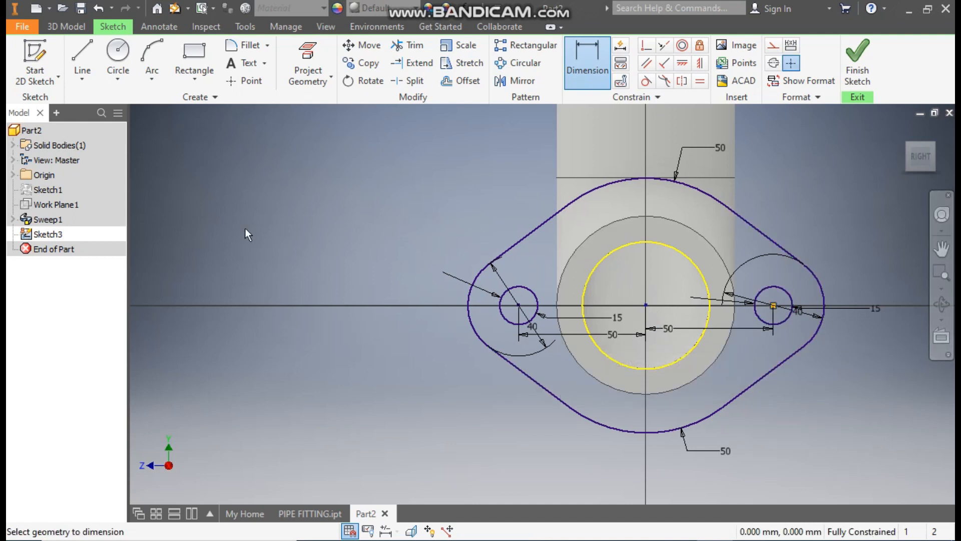
Step: Extrude the flange profile 10 mm back towards the pipe, joining it to the pipe body
{"action": "left_click", "coordinate": [74, 29]}
{"action": "left_click", "coordinate": [80, 64]}
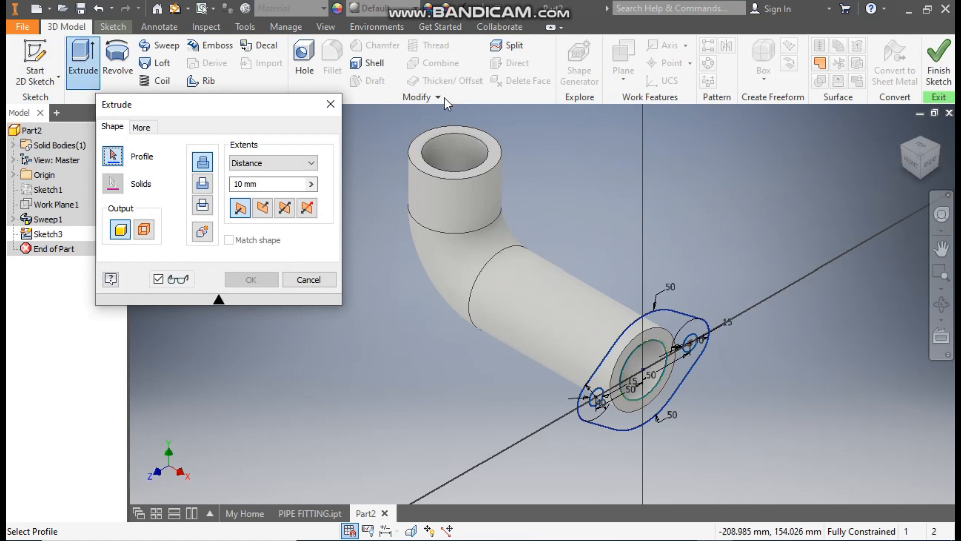
{"action": "left_click", "coordinate": [674, 322]}
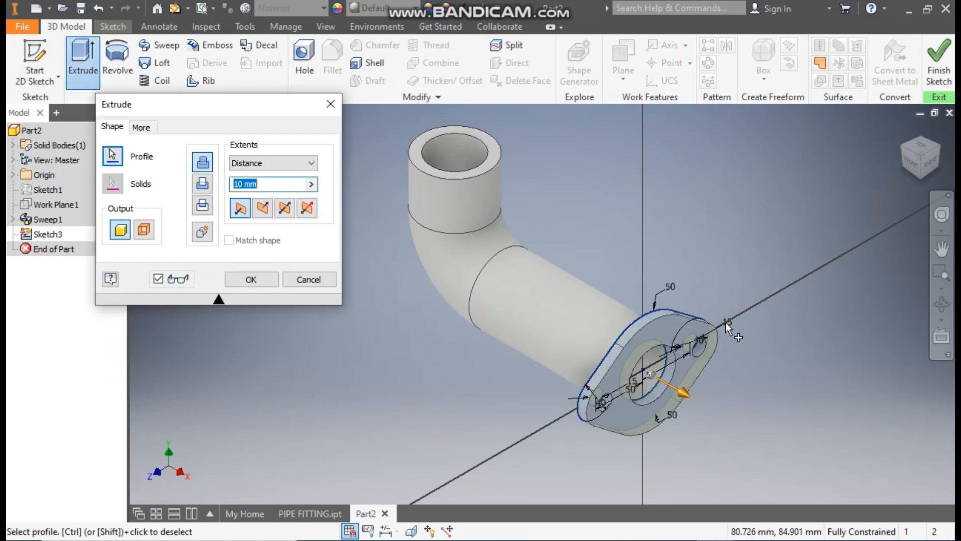
{"action": "left_click", "coordinate": [265, 209]}
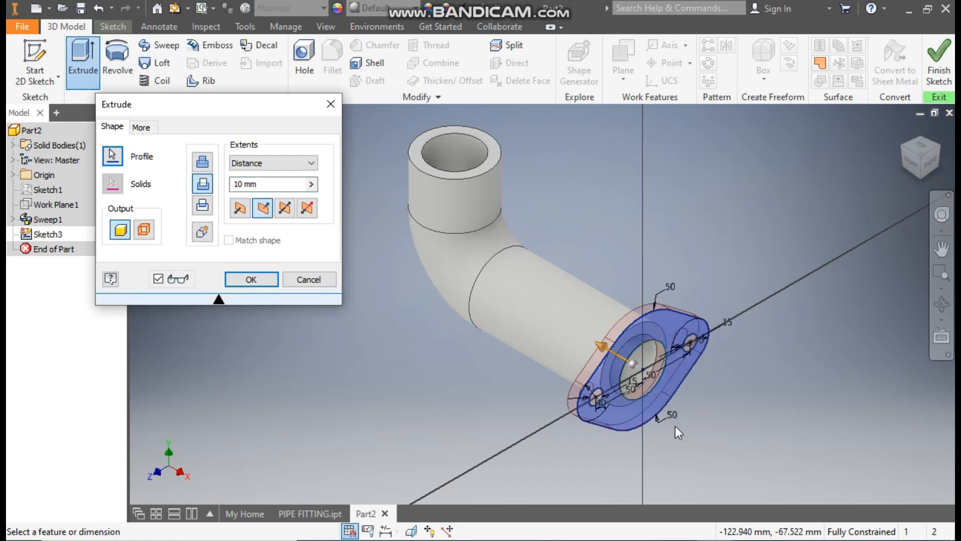
{"action": "left_click", "coordinate": [202, 163]}
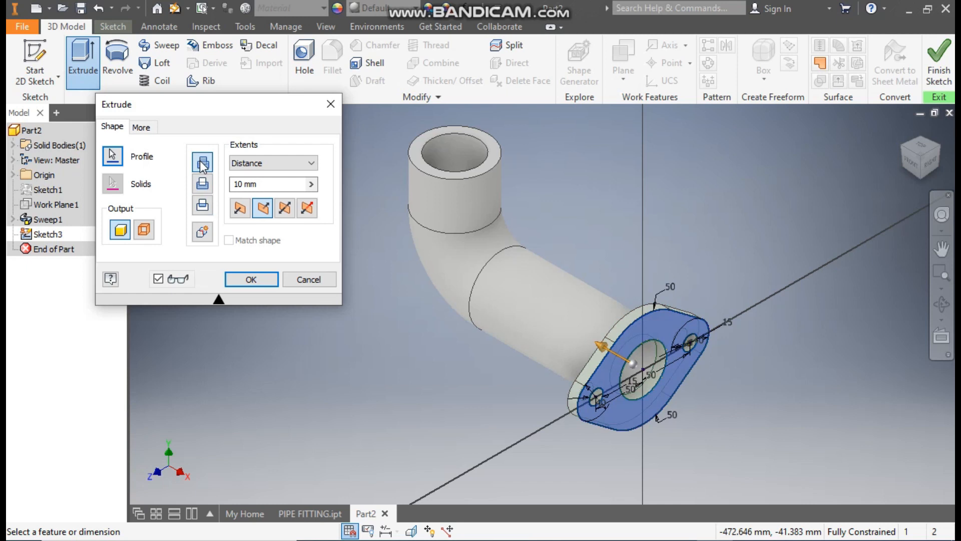
{"action": "left_click", "coordinate": [258, 281]}
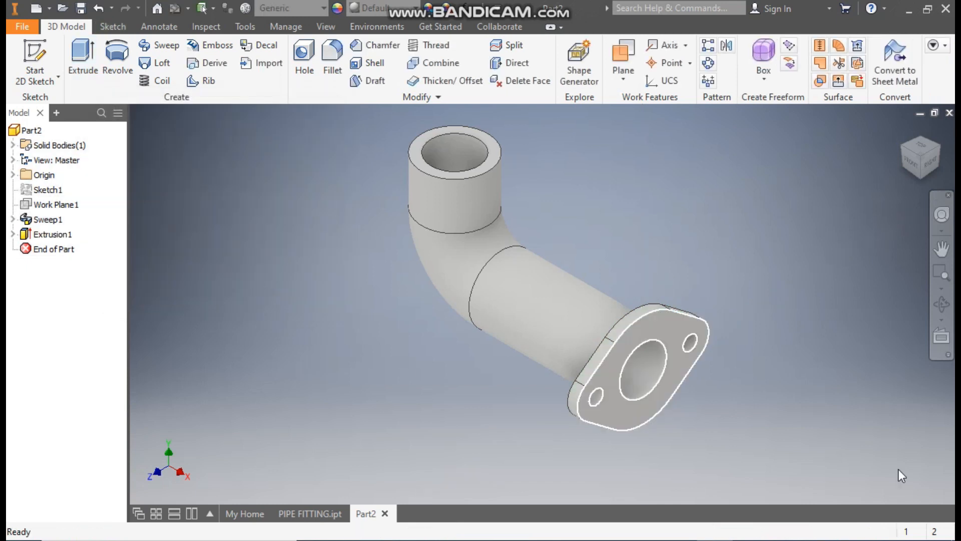
Step: Examine the finished reference model in PIPE FITTING.ipt and return to Part2
{"action": "scroll", "coordinate": [713, 373], "scroll_direction": "up", "scroll_amount": 2}
{"action": "scroll", "coordinate": [714, 373], "scroll_direction": "down", "scroll_amount": 3}
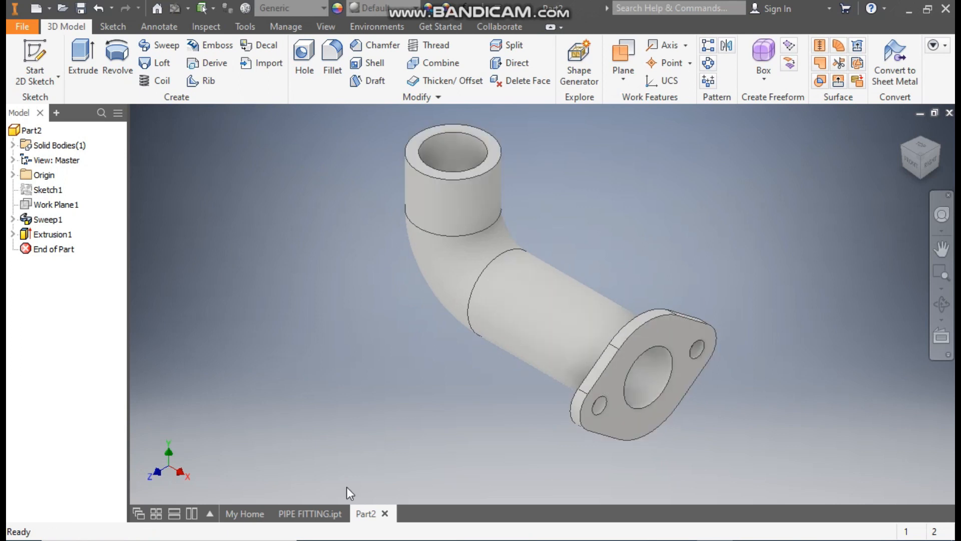
{"action": "left_click", "coordinate": [318, 512]}
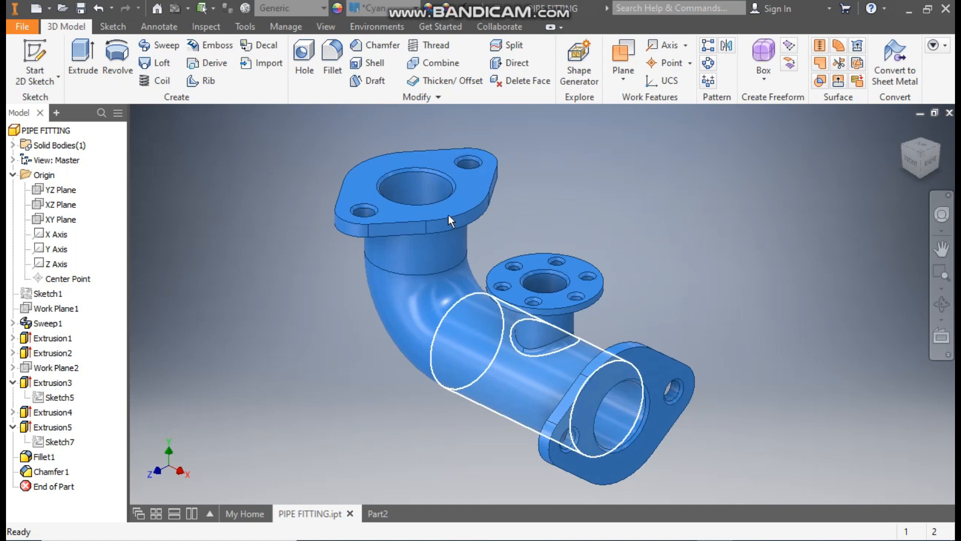
{"action": "left_click", "coordinate": [370, 511]}
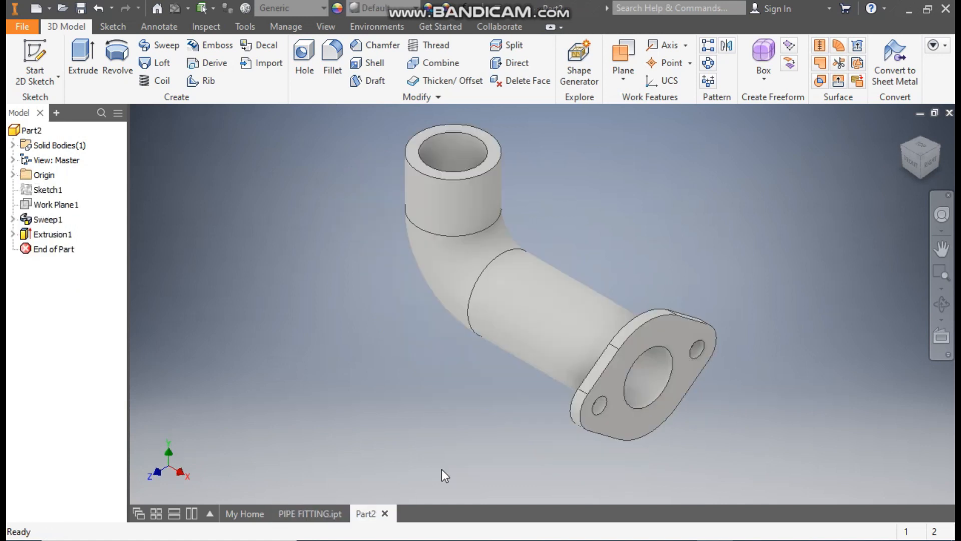
Step: Reopen the flange extrusion's sketch, select all of its geometry and dimensions, and exit the sketch
{"action": "left_click", "coordinate": [13, 235]}
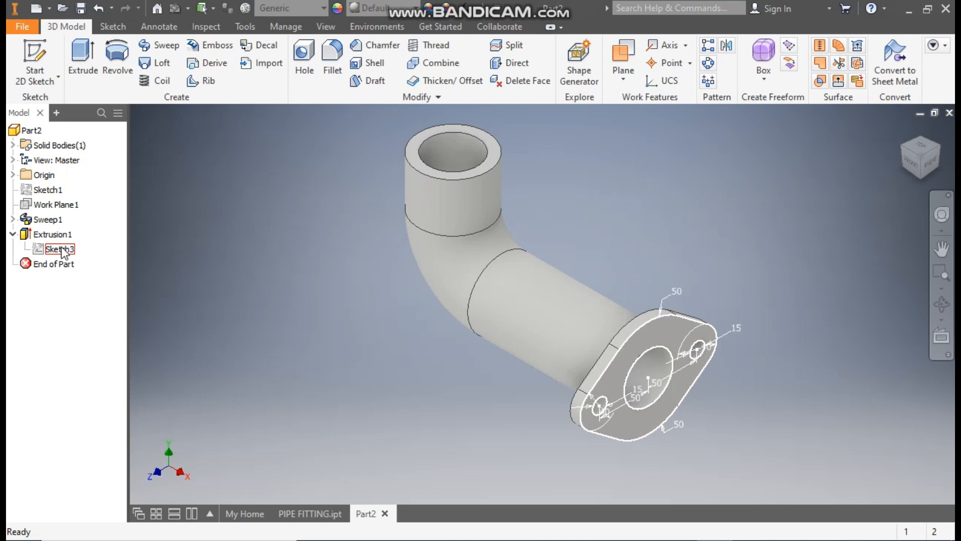
{"action": "double_click", "coordinate": [60, 249]}
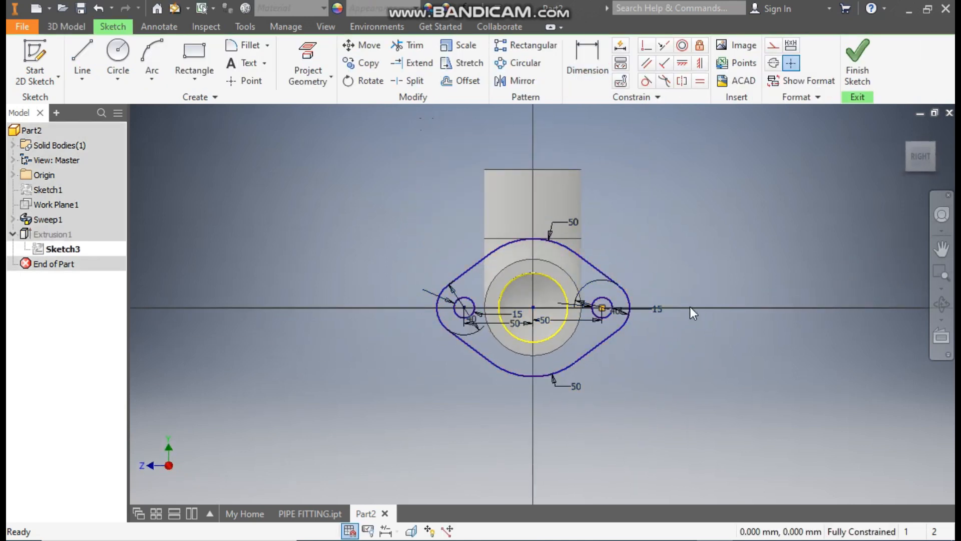
{"action": "mouse_move", "coordinate": [668, 219]}
{"action": "left_mouse_down"}
{"action": "mouse_move", "coordinate": [603, 304]}
{"action": "mouse_move", "coordinate": [401, 385]}
{"action": "left_mouse_up"}
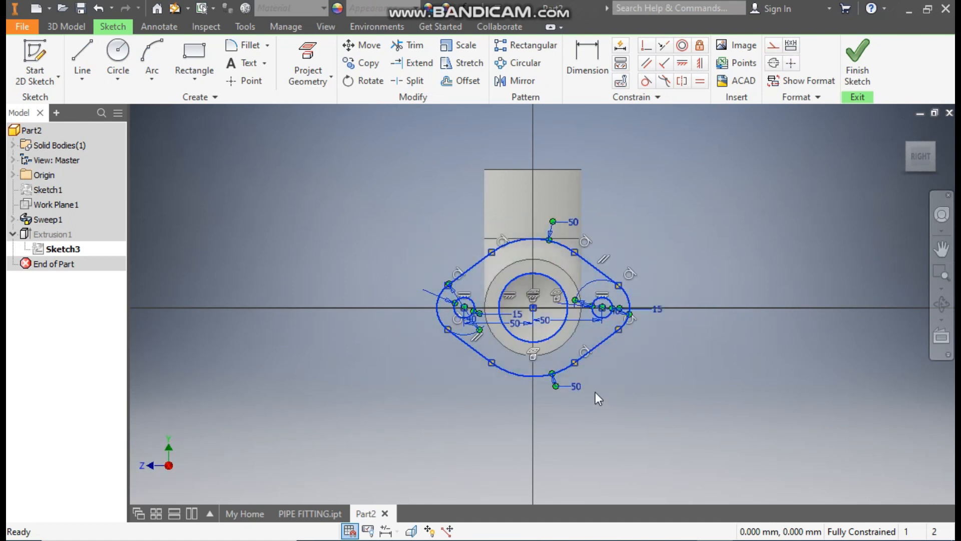
{"action": "left_click", "coordinate": [659, 231]}
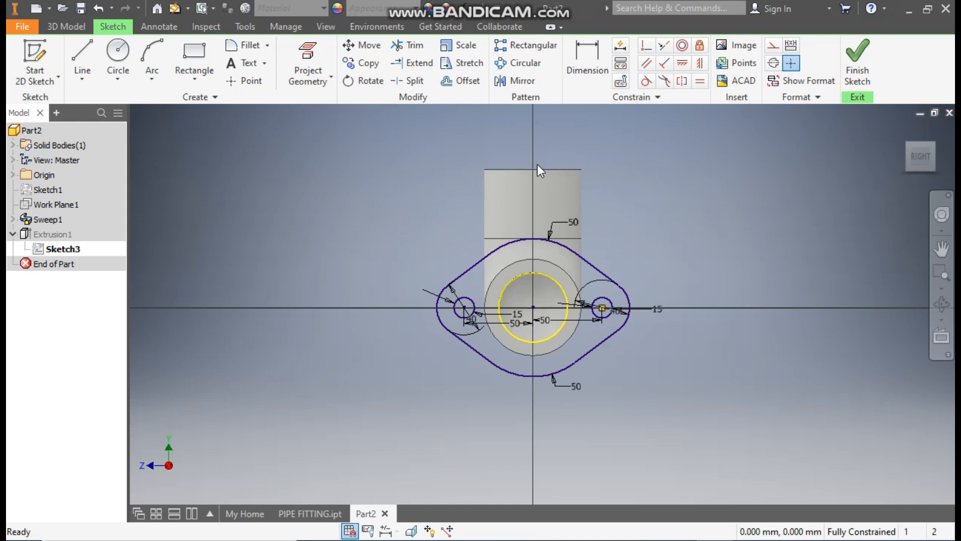
{"action": "mouse_move", "coordinate": [659, 226]}
{"action": "left_mouse_down"}
{"action": "mouse_move", "coordinate": [516, 325]}
{"action": "mouse_move", "coordinate": [442, 392]}
{"action": "left_mouse_up"}
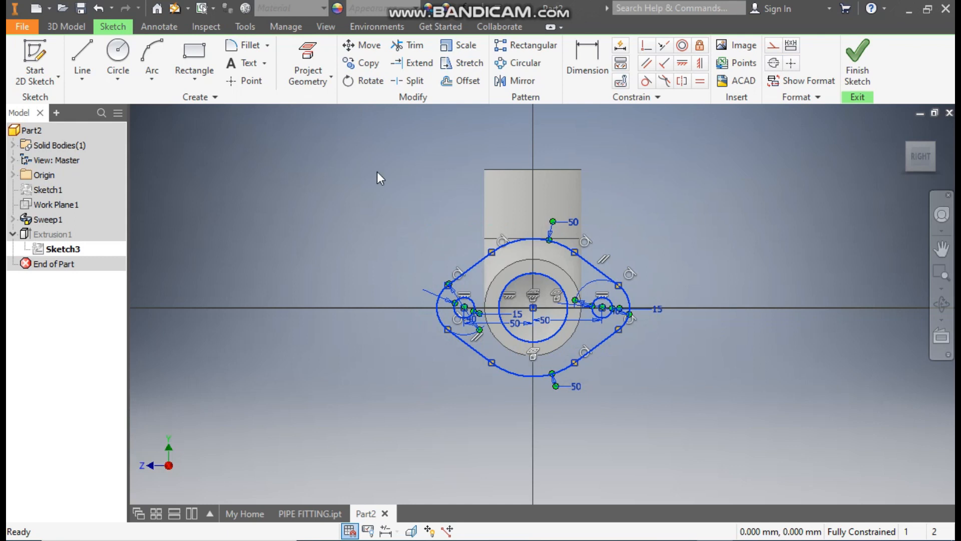
{"action": "left_click", "coordinate": [857, 63]}
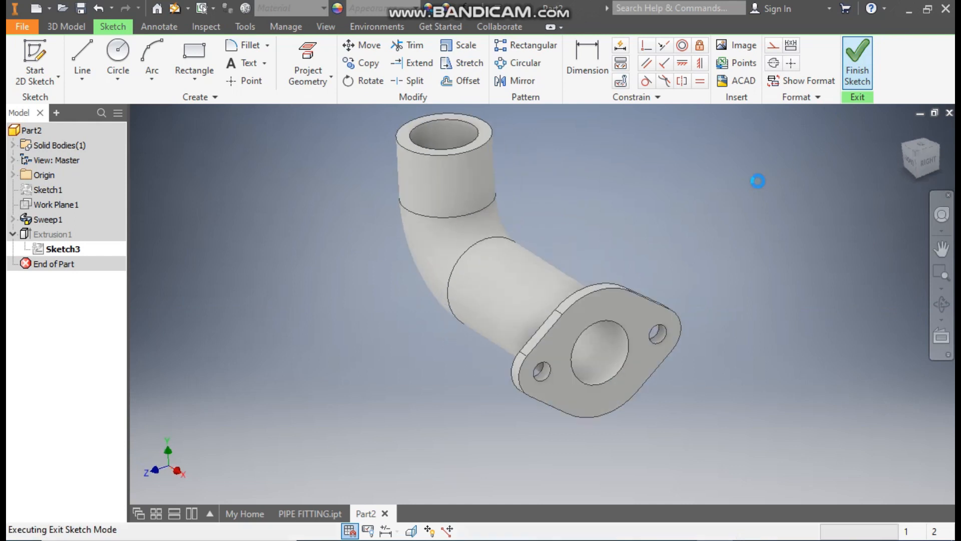
{"action": "scroll", "coordinate": [594, 135], "scroll_direction": "down", "scroll_amount": 2}
{"action": "middle_click_drag", "start_coordinate": [594, 135], "coordinate": [648, 164]}
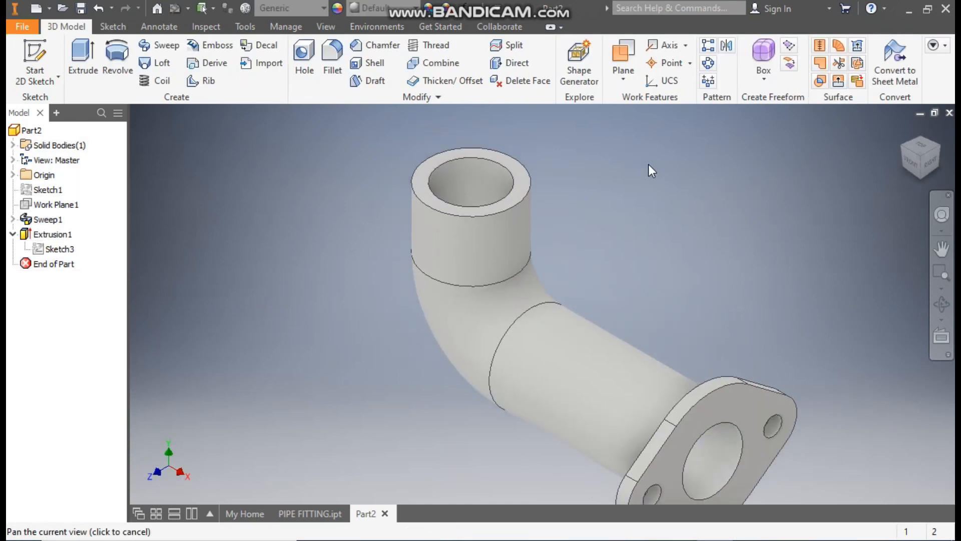
Step: Start a sketch on the open upper end face of the pipe and paste the copied flange profile into it
{"action": "left_click", "coordinate": [517, 168]}
{"action": "left_click", "coordinate": [554, 159]}
{"action": "mouse_move", "coordinate": [400, 176]}
{"action": "middle_mouse_down"}
{"action": "mouse_move", "coordinate": [747, 179]}
{"action": "mouse_move", "coordinate": [722, 179]}
{"action": "middle_mouse_up"}
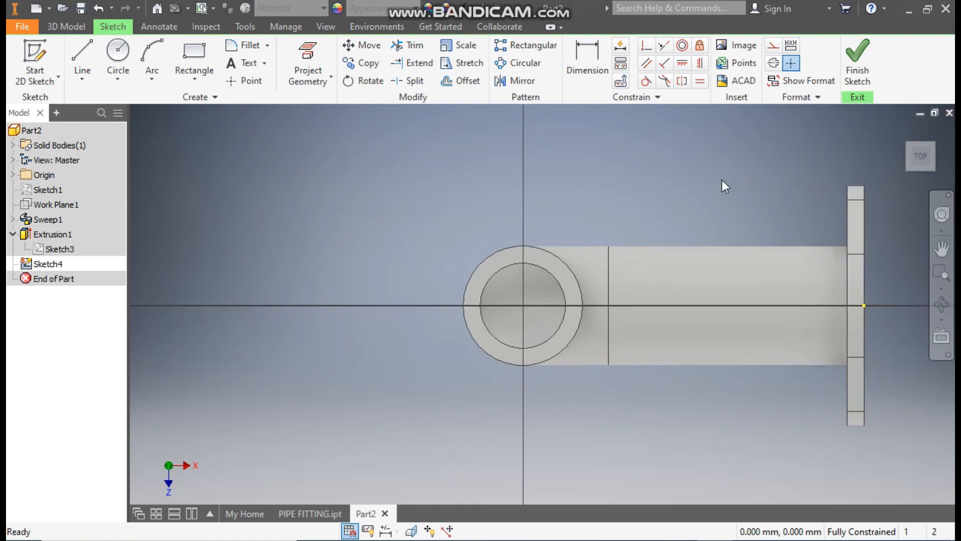
{"action": "key", "text": "ctrl+v"}
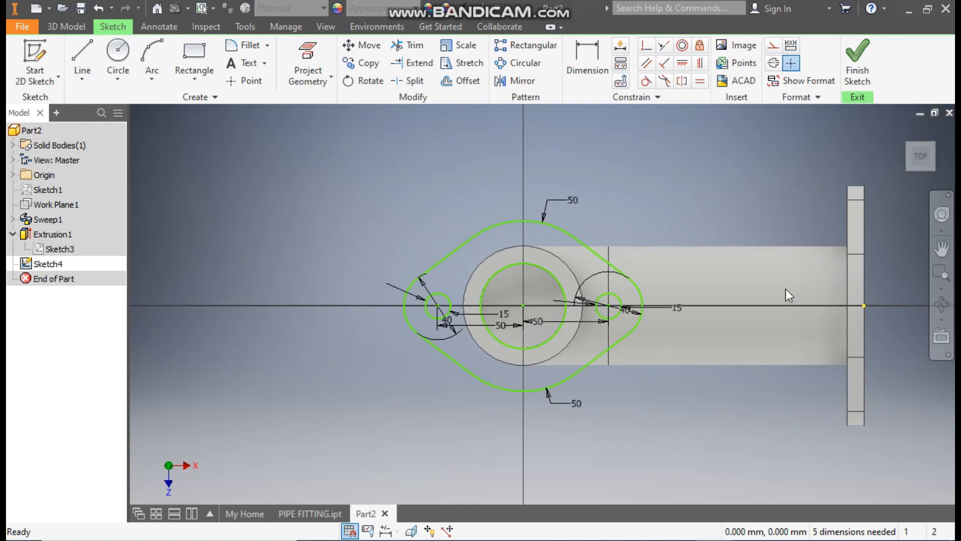
Step: Rotate the whole pasted flange profile 270° about the pipe centre, allowing its conflicting constraints to be removed
{"action": "mouse_move", "coordinate": [710, 182]}
{"action": "left_mouse_down"}
{"action": "mouse_move", "coordinate": [650, 251]}
{"action": "mouse_move", "coordinate": [366, 420]}
{"action": "left_mouse_up"}
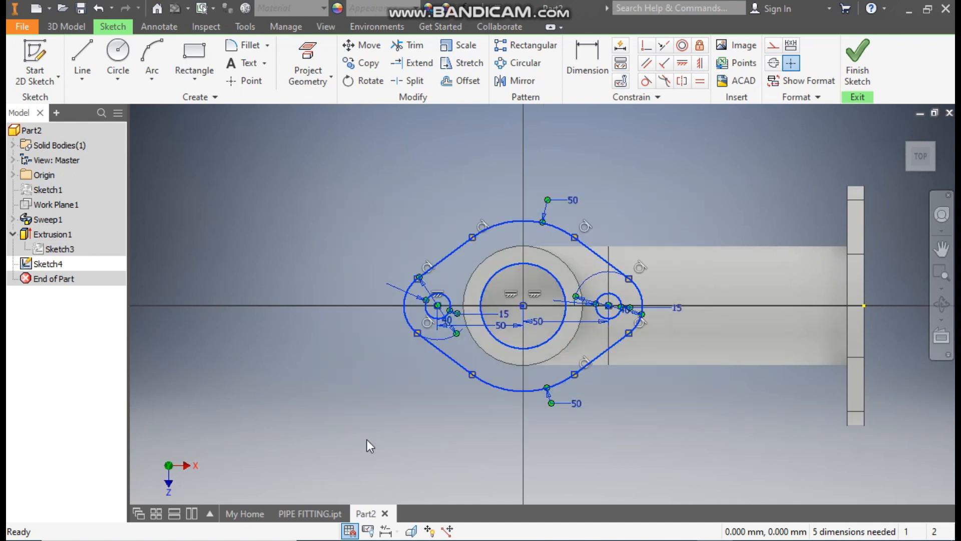
{"action": "left_click", "coordinate": [365, 81]}
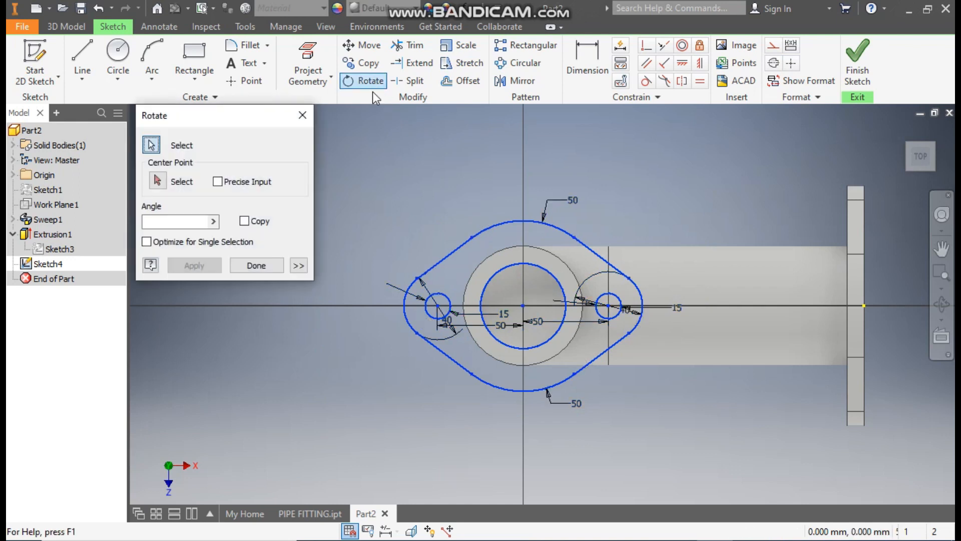
{"action": "left_click", "coordinate": [159, 181]}
{"action": "left_click", "coordinate": [523, 306]}
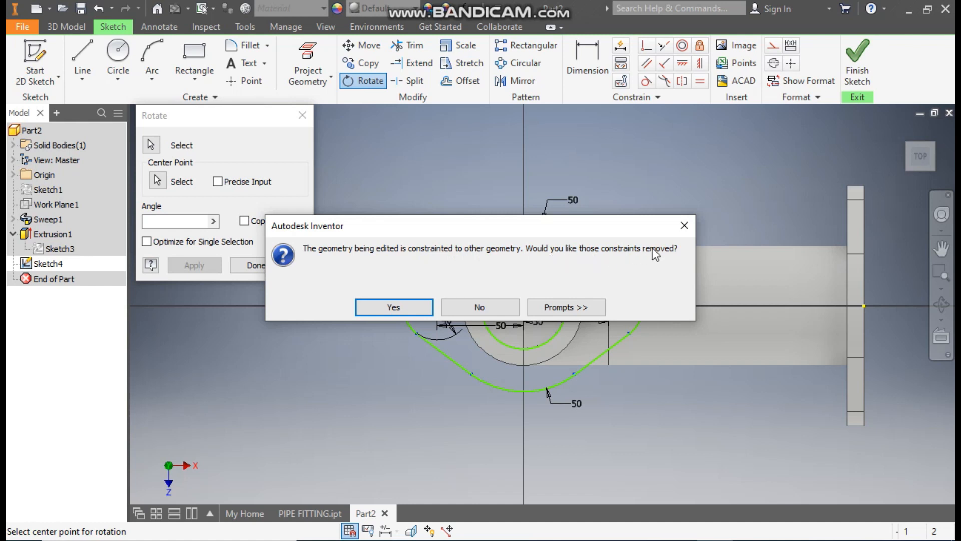
{"action": "left_click", "coordinate": [419, 308]}
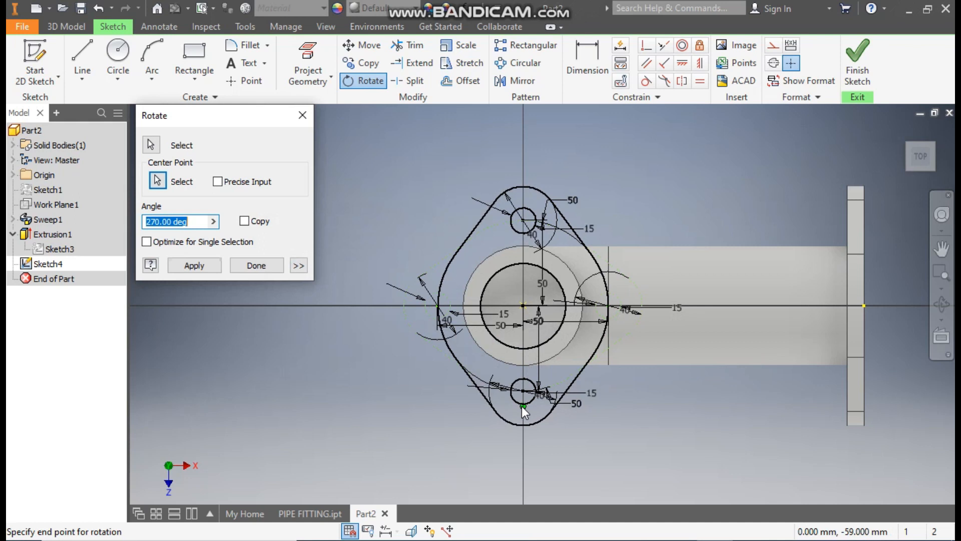
{"action": "left_click", "coordinate": [522, 406]}
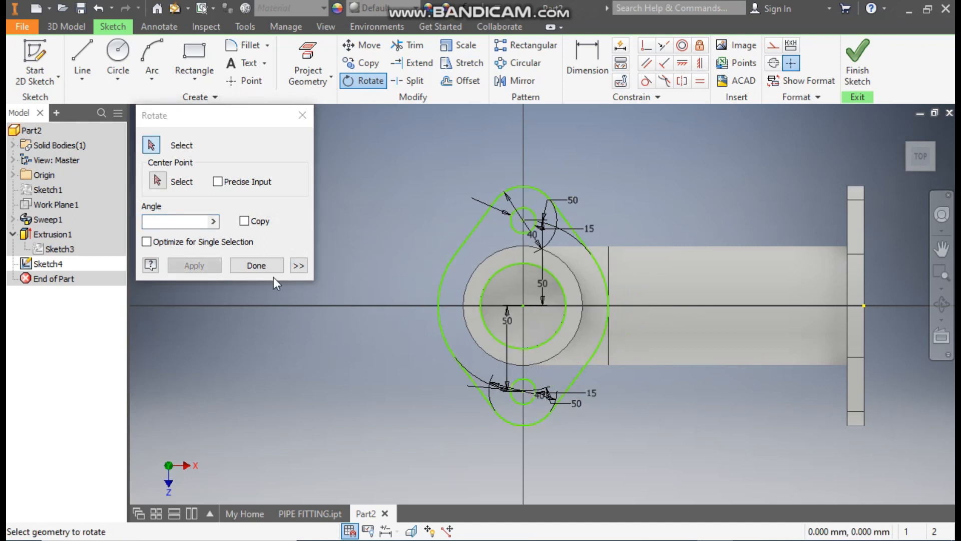
{"action": "left_click", "coordinate": [261, 264]}
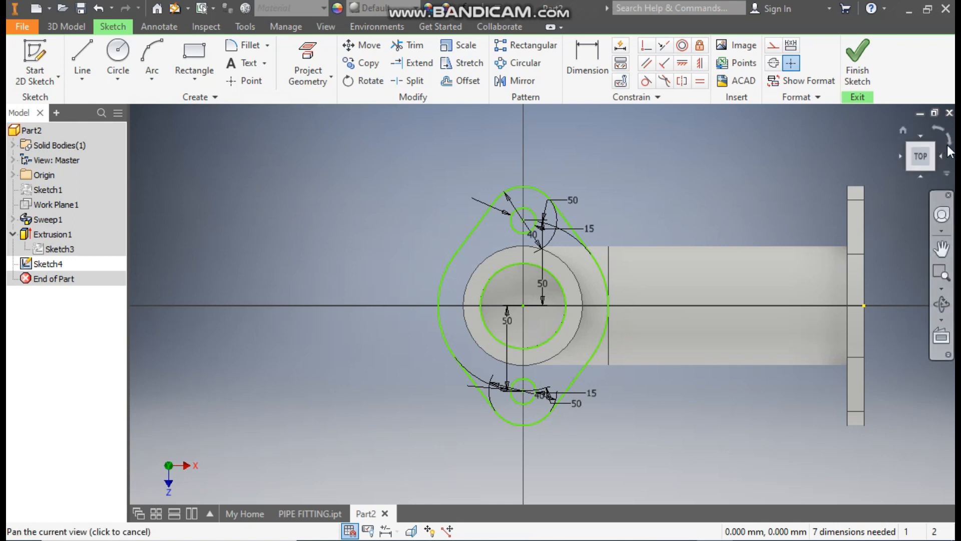
Step: Turn the sketch view a quarter turn and project the pipe's outer circular edge into the flange sketch
{"action": "left_click", "coordinate": [948, 142]}
{"action": "middle_click_drag", "start_coordinate": [718, 243], "coordinate": [752, 190]}
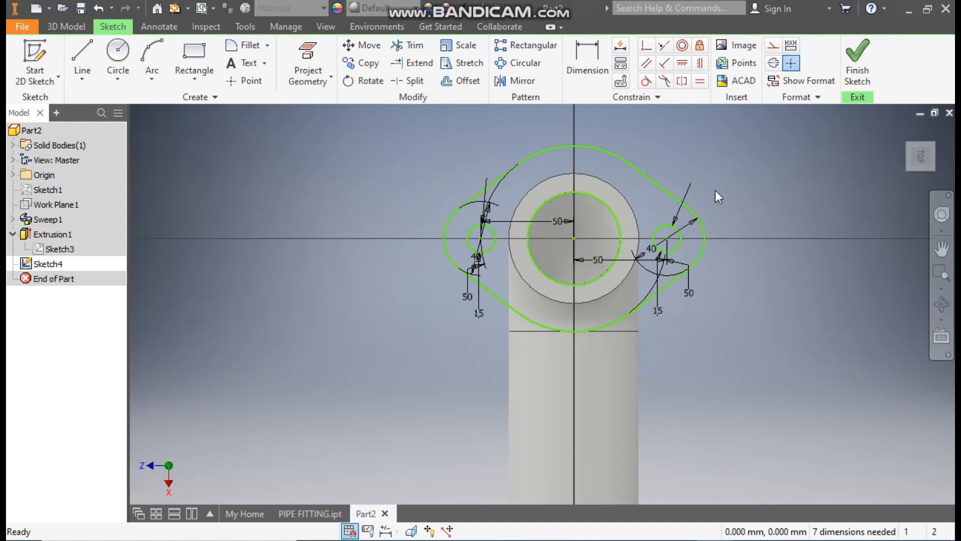
{"action": "left_click_drag", "start_coordinate": [596, 146], "coordinate": [603, 116]}
{"action": "left_click", "coordinate": [611, 184]}
{"action": "left_click", "coordinate": [308, 59]}
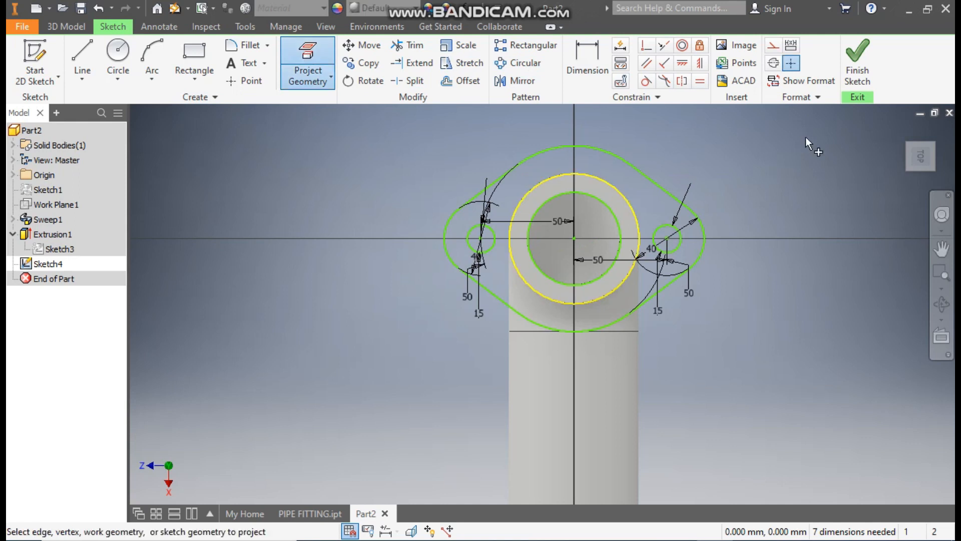
{"action": "key", "text": "Escape"}
Step: Make the flange's large outer arc concentric with the projected pipe edge
{"action": "left_click", "coordinate": [682, 46]}
{"action": "left_click", "coordinate": [610, 183]}
{"action": "left_click", "coordinate": [620, 159]}
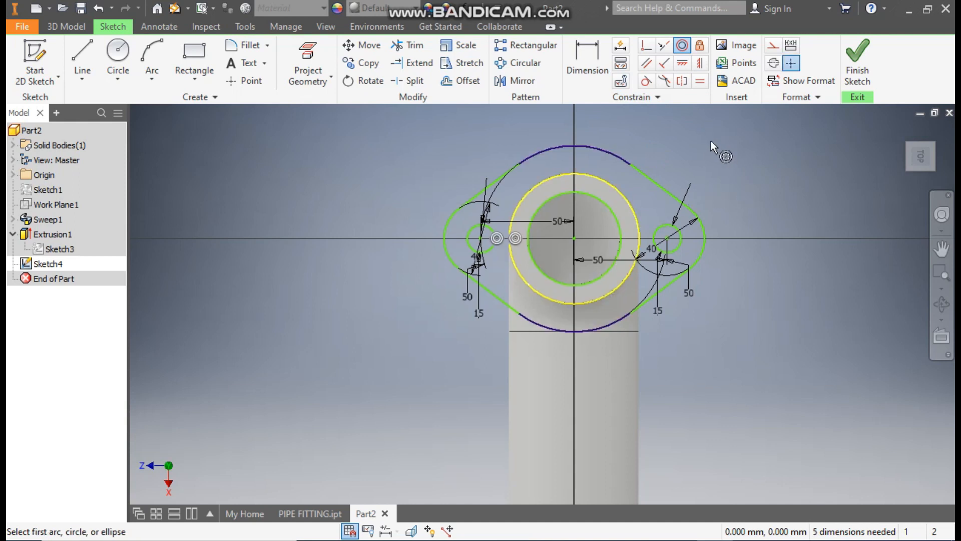
{"action": "key", "text": "Escape"}
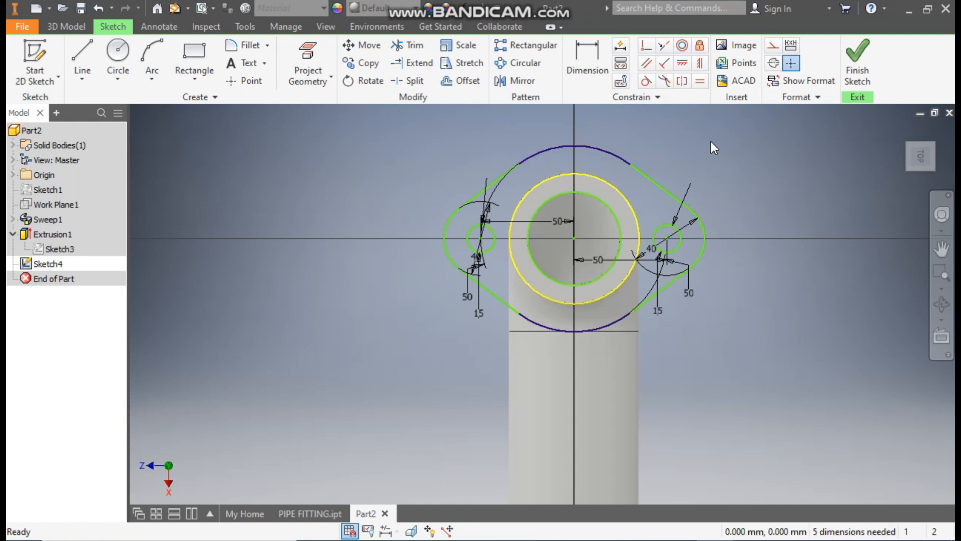
Step: Dimension the flange's central bore circle with a diameter of 50 mm
{"action": "left_click_drag", "start_coordinate": [622, 213], "coordinate": [620, 211]}
{"action": "left_click", "coordinate": [611, 75]}
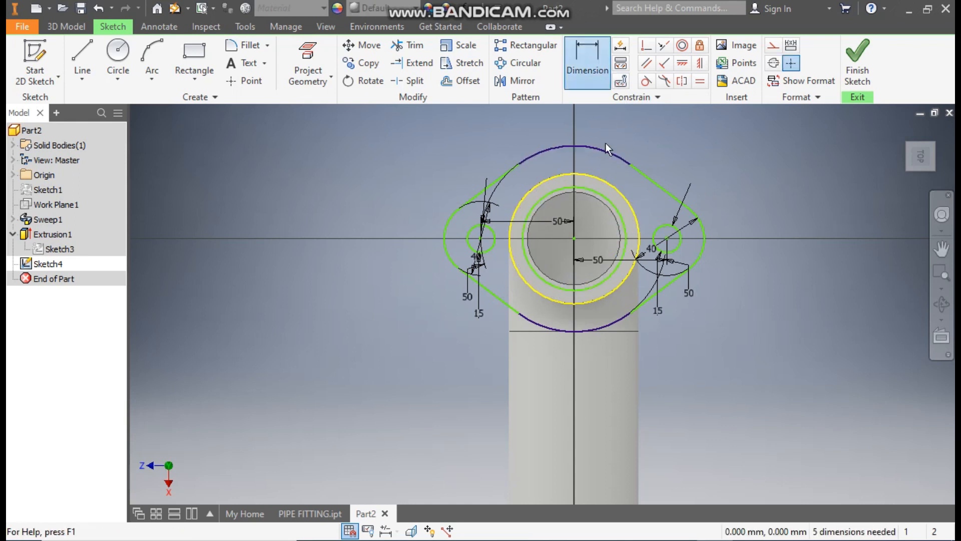
{"action": "left_click", "coordinate": [596, 193]}
{"action": "left_click", "coordinate": [611, 131]}
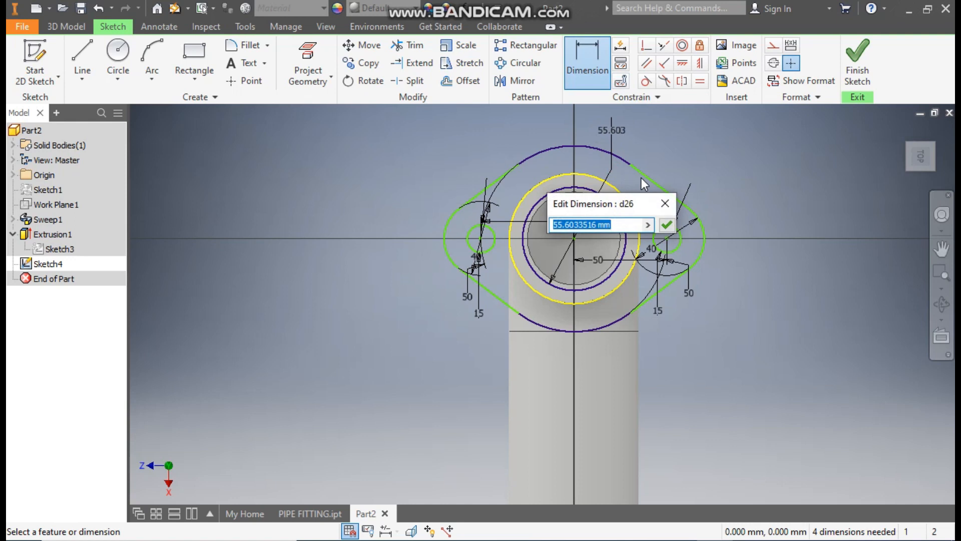
{"action": "type", "text": "50"}
{"action": "key", "text": "Return"}
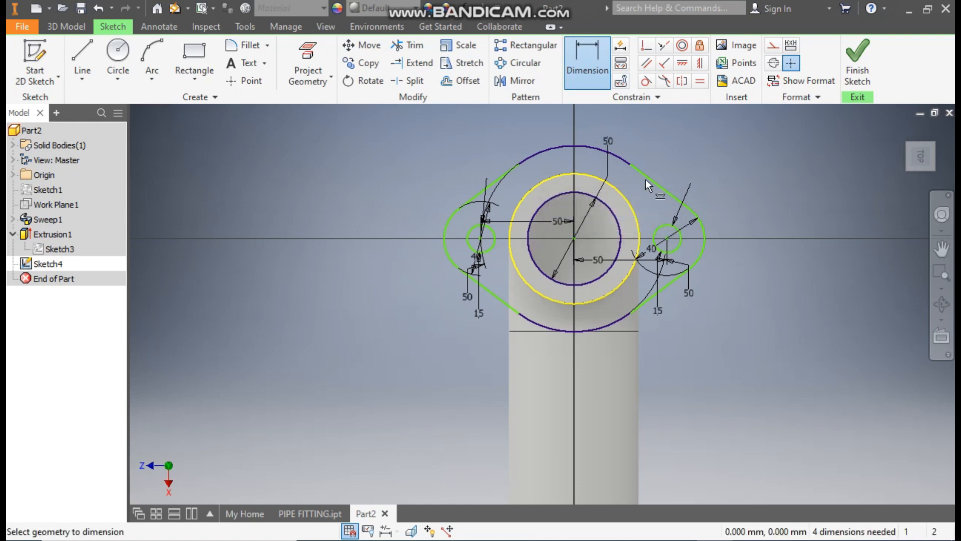
{"action": "left_click", "coordinate": [703, 227]}
{"action": "left_click", "coordinate": [732, 205]}
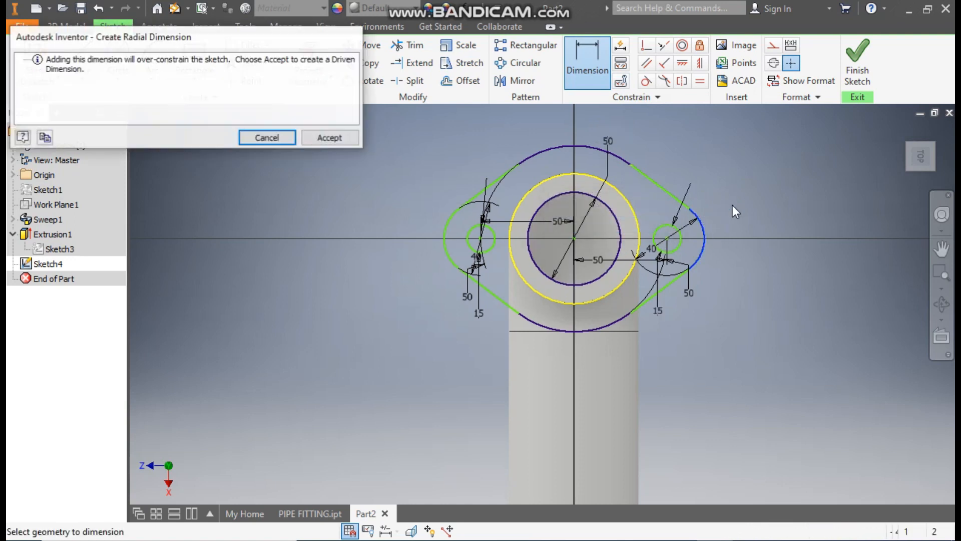
{"action": "left_click", "coordinate": [291, 137]}
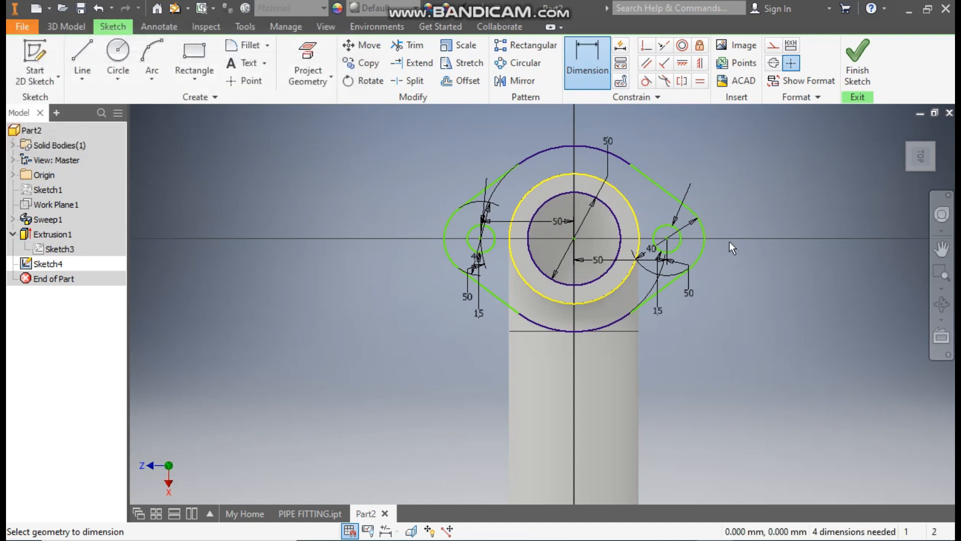
{"action": "key", "text": "Escape"}
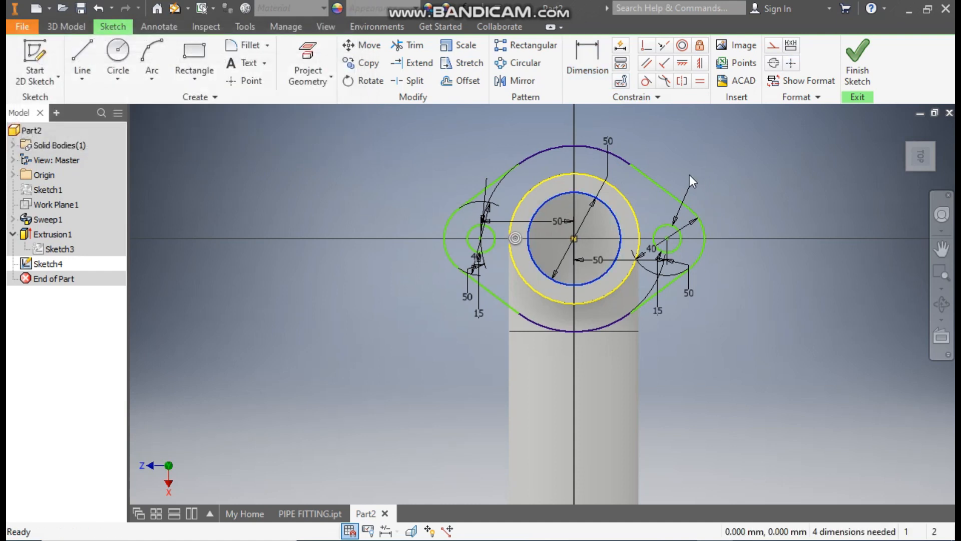
Step: Align both bolt hole centres with the flange's centre point using Vertical constraints
{"action": "left_click", "coordinate": [681, 64]}
{"action": "left_click", "coordinate": [574, 239]}
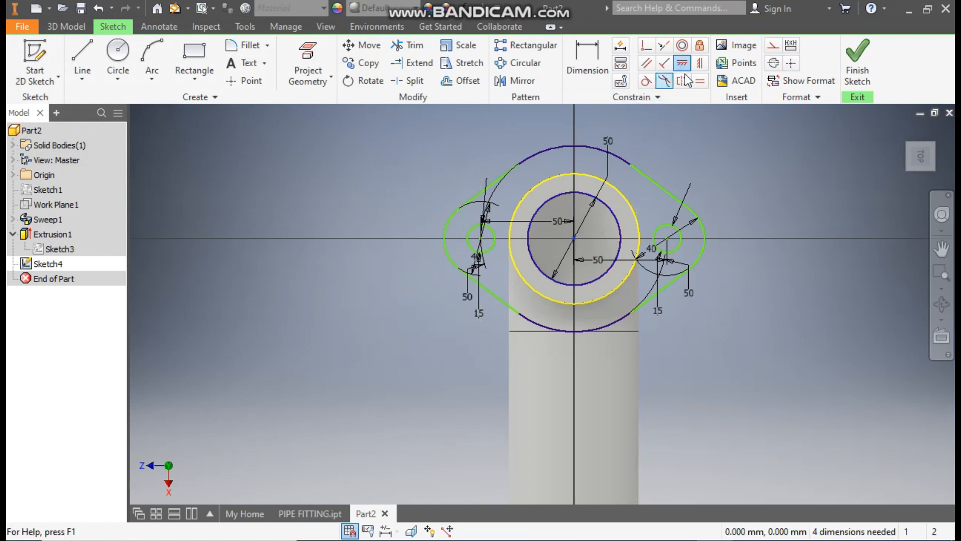
{"action": "left_click", "coordinate": [700, 62]}
{"action": "left_click", "coordinate": [481, 239]}
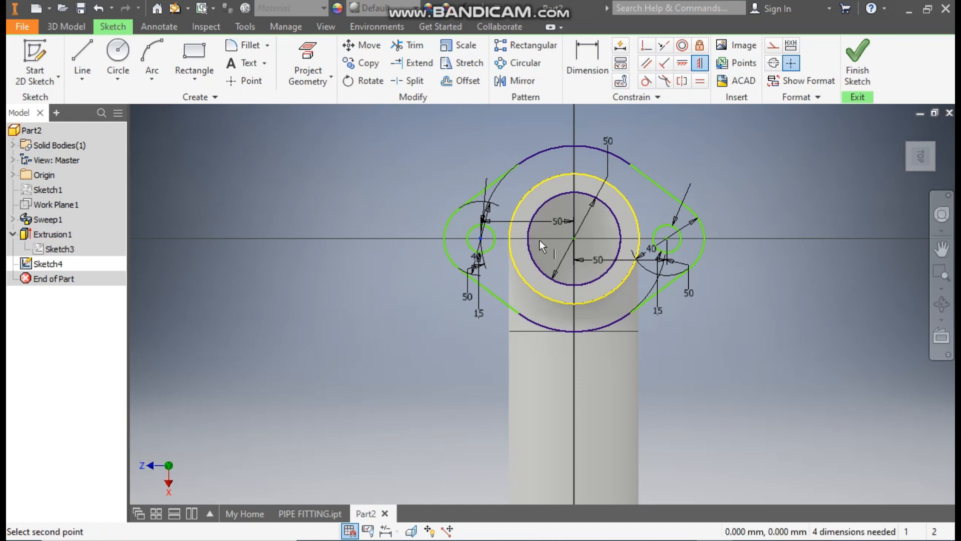
{"action": "left_click", "coordinate": [573, 238]}
{"action": "left_click", "coordinate": [667, 238]}
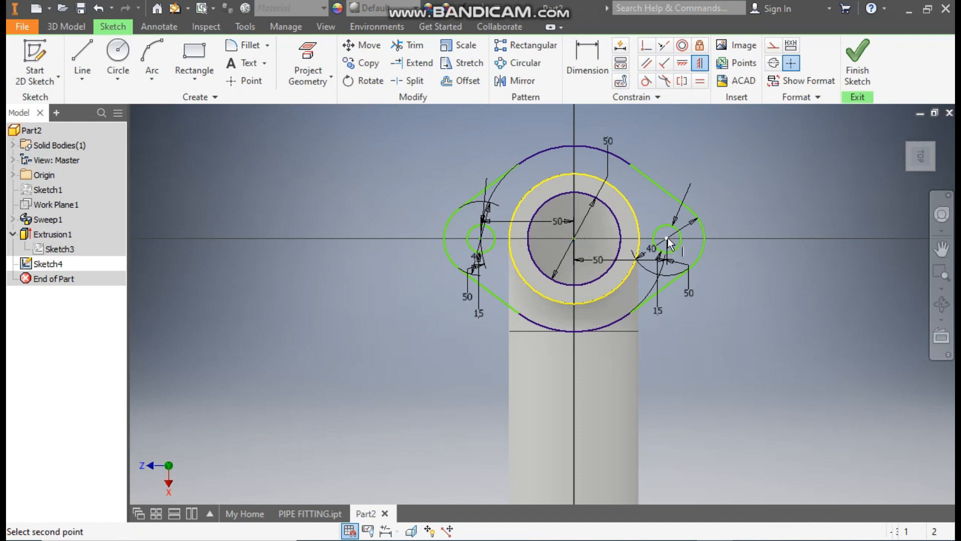
{"action": "left_click", "coordinate": [574, 238]}
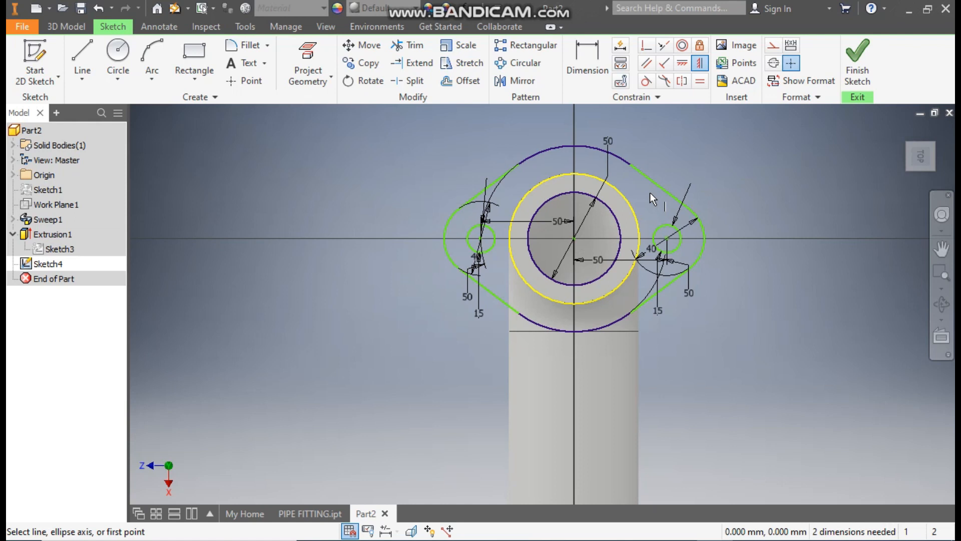
{"action": "key", "text": "Escape"}
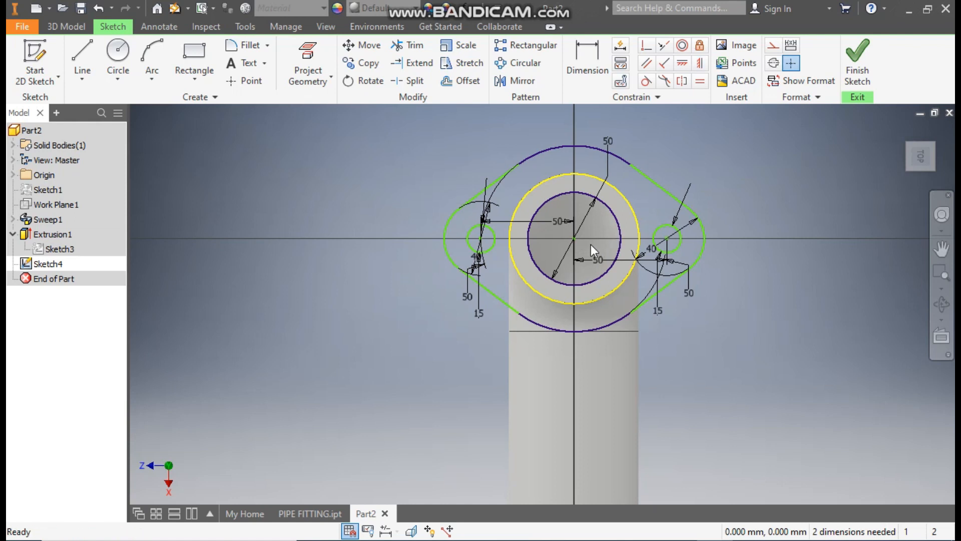
Step: Pull the flange profile's loose centre point off the pipe axis and constrain it coincident with the pipe centre
{"action": "left_click_drag", "start_coordinate": [576, 239], "coordinate": [592, 245]}
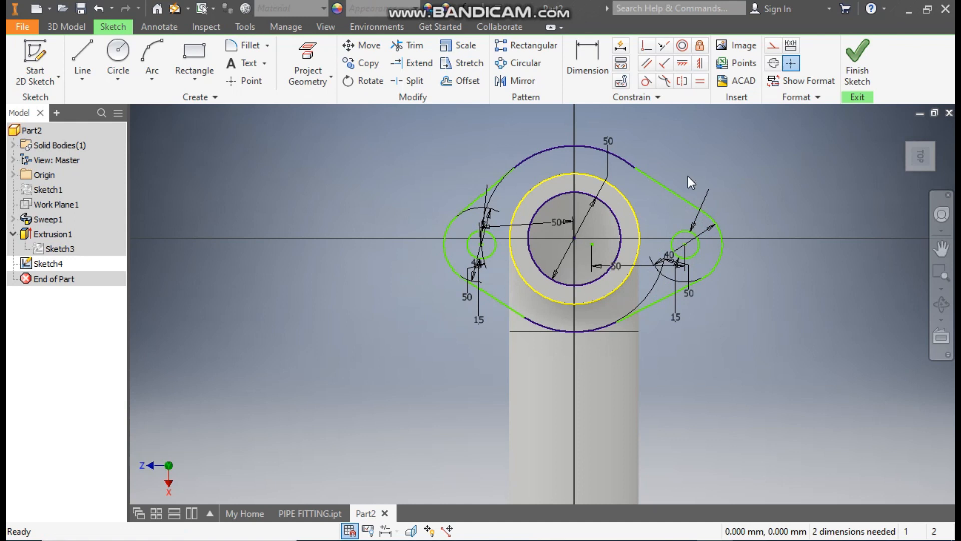
{"action": "left_click", "coordinate": [645, 45]}
{"action": "left_click", "coordinate": [592, 244]}
{"action": "left_click", "coordinate": [574, 238]}
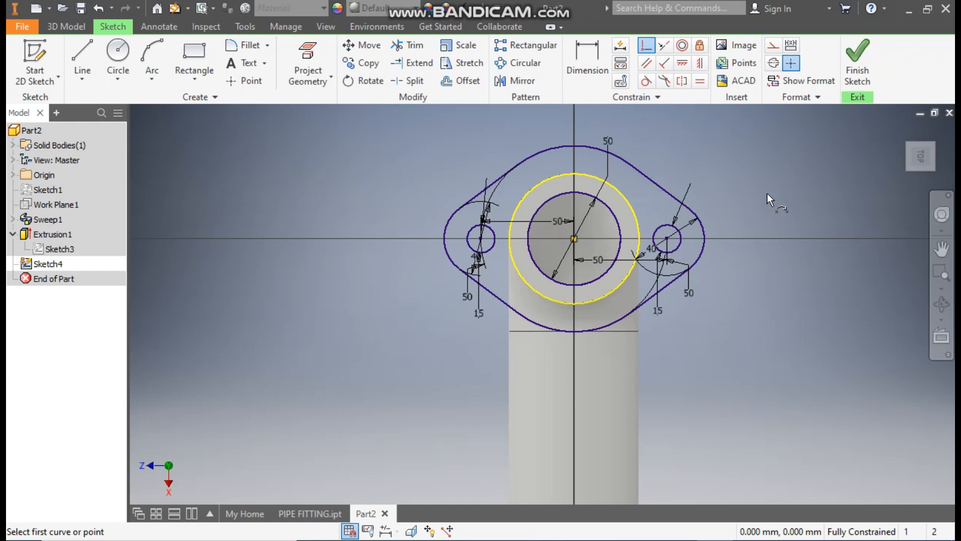
{"action": "key", "text": "Escape"}
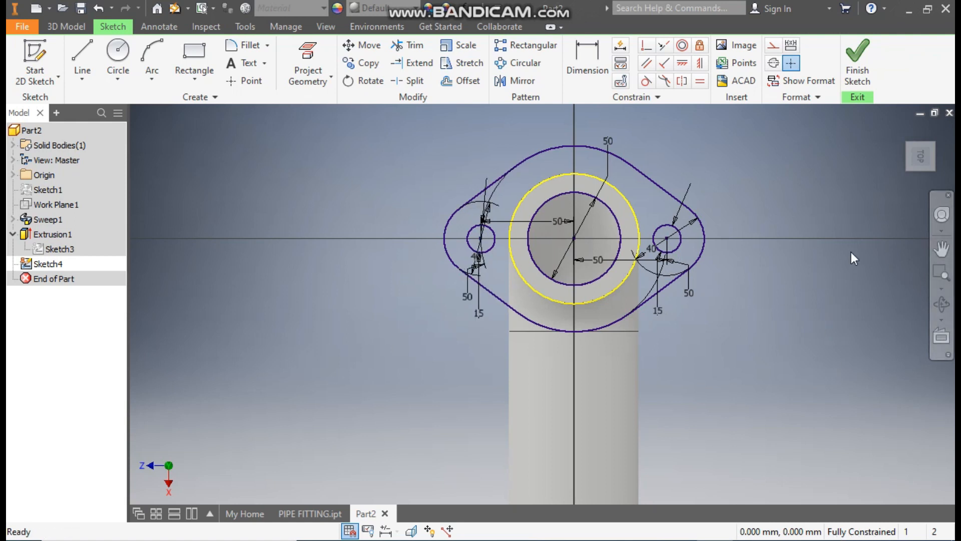
Step: Finish the sketch and extrude the flange profile 10 mm down along the pipe, joined to the body
{"action": "left_click", "coordinate": [858, 59]}
{"action": "left_click", "coordinate": [84, 58]}
{"action": "left_click", "coordinate": [497, 141]}
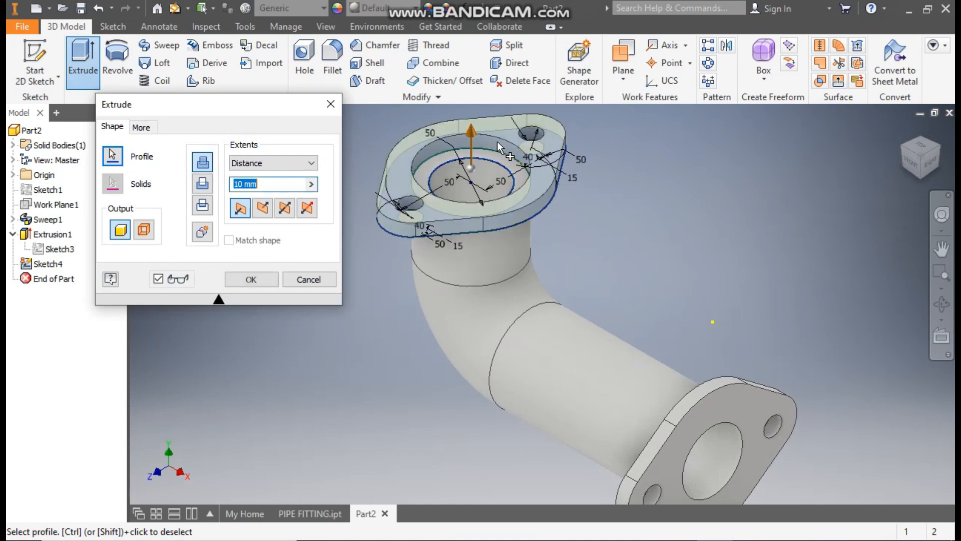
{"action": "left_click", "coordinate": [264, 209]}
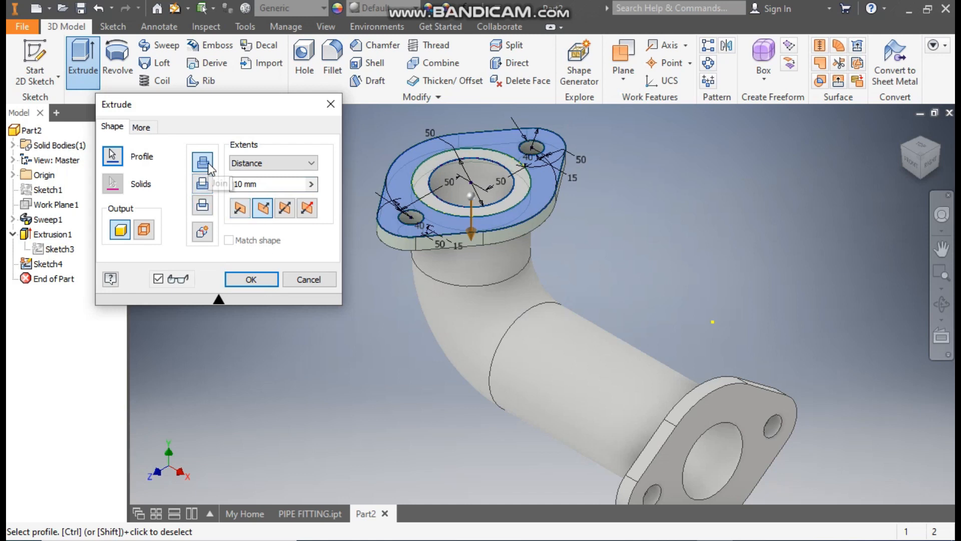
{"action": "left_click", "coordinate": [251, 279]}
{"action": "middle_click_drag", "start_coordinate": [358, 264], "coordinate": [380, 271]}
{"action": "scroll", "coordinate": [393, 272], "scroll_direction": "up", "scroll_amount": 1}
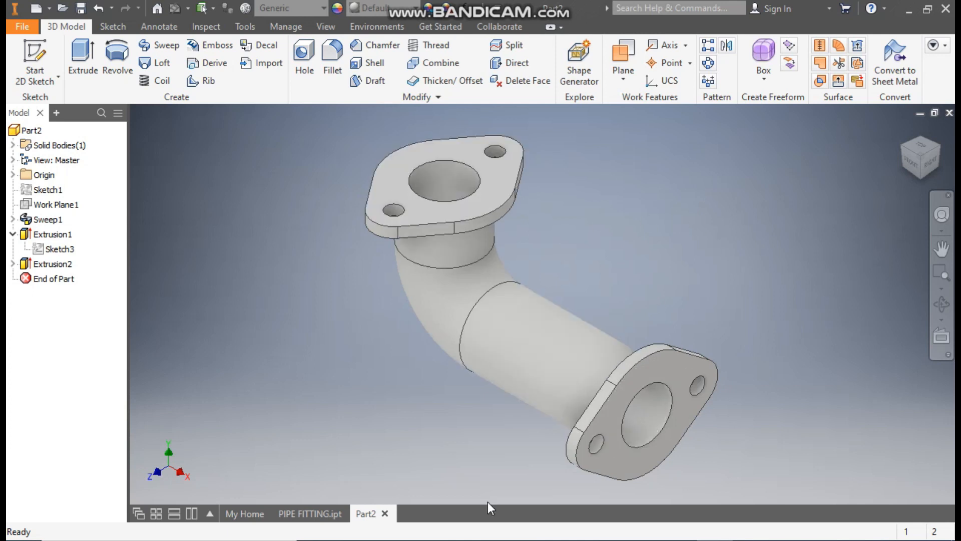
Step: Create a work plane offset 75 mm above the origin's XZ plane
{"action": "left_click", "coordinate": [323, 511]}
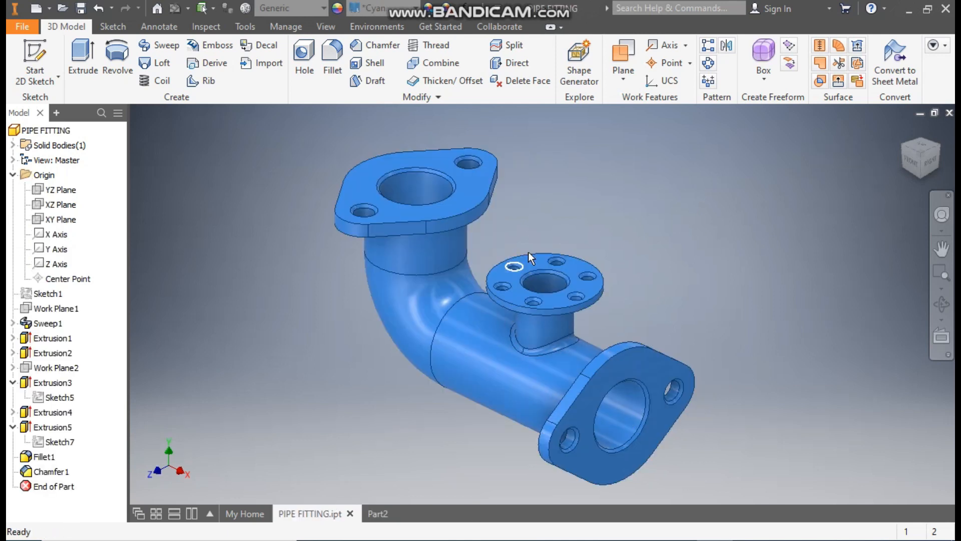
{"action": "left_click", "coordinate": [373, 514]}
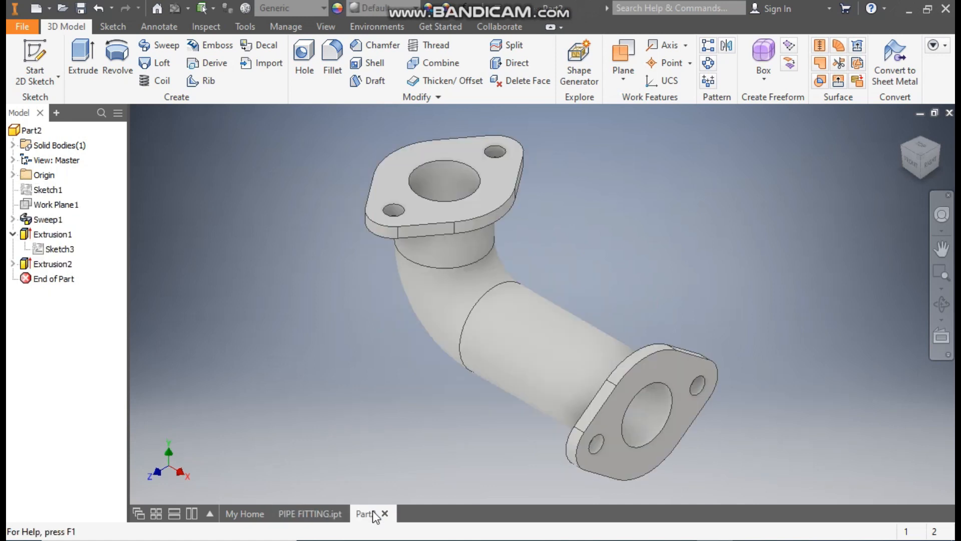
{"action": "left_click", "coordinate": [13, 175]}
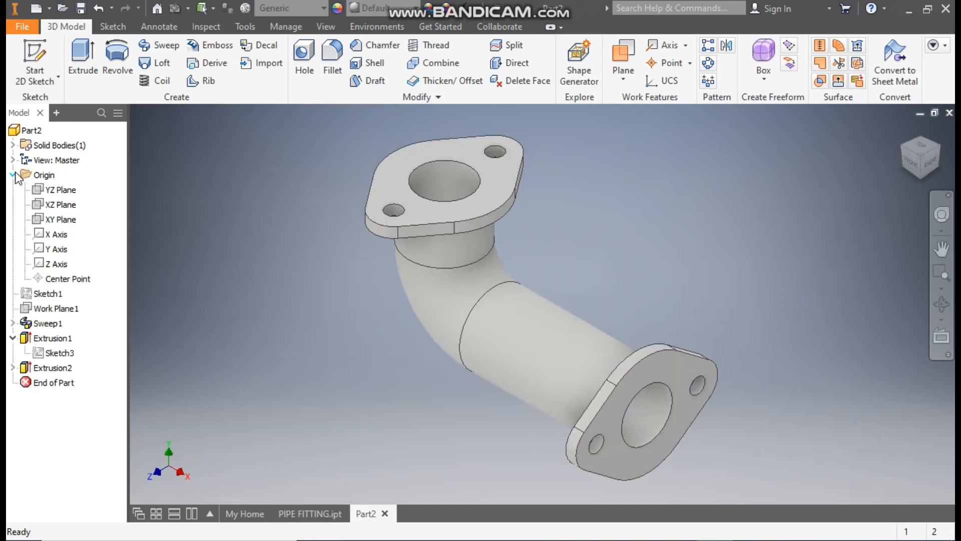
{"action": "left_click", "coordinate": [63, 208]}
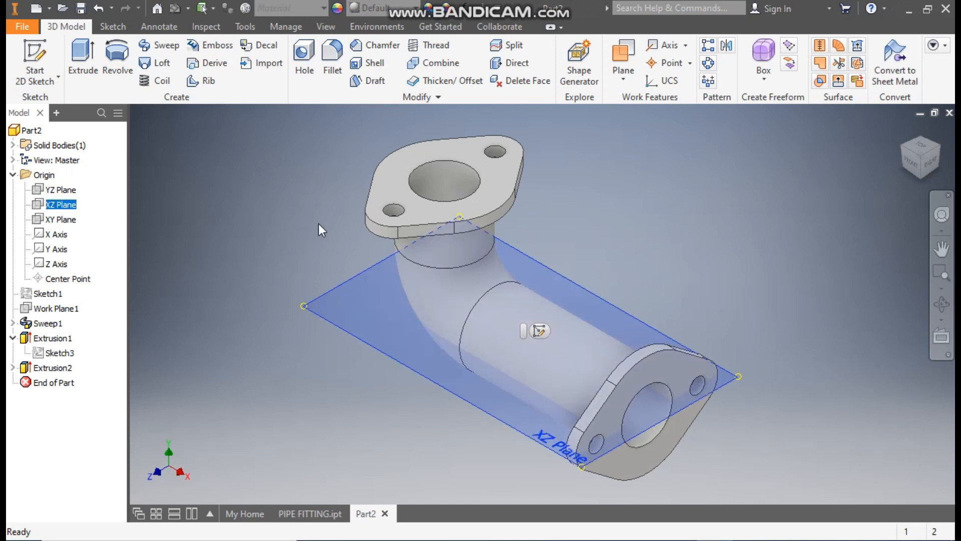
{"action": "left_click", "coordinate": [625, 80]}
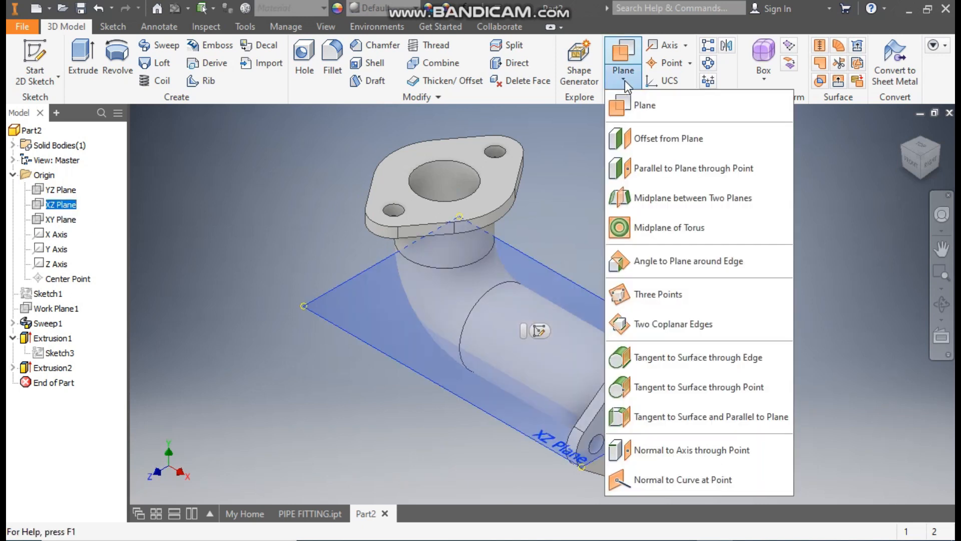
{"action": "left_click", "coordinate": [647, 143]}
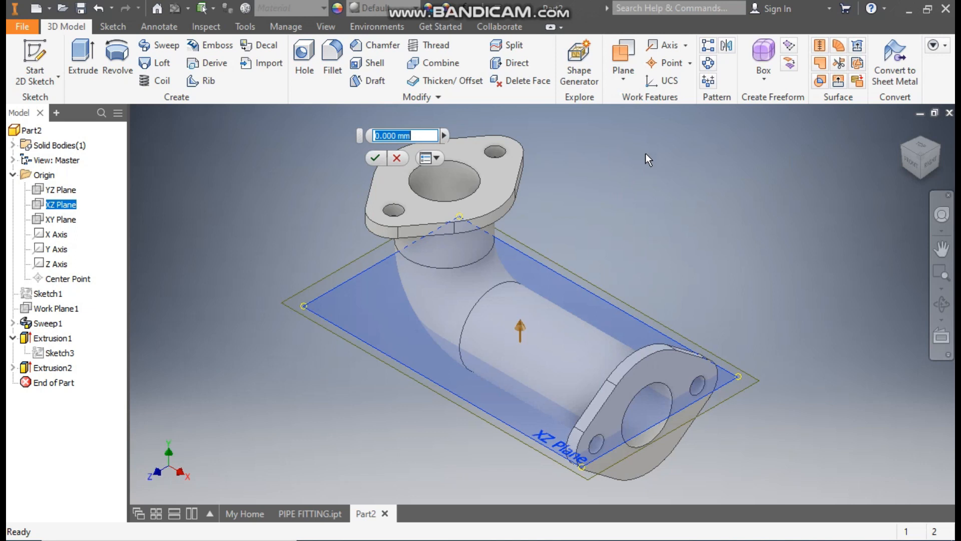
{"action": "type", "text": "75"}
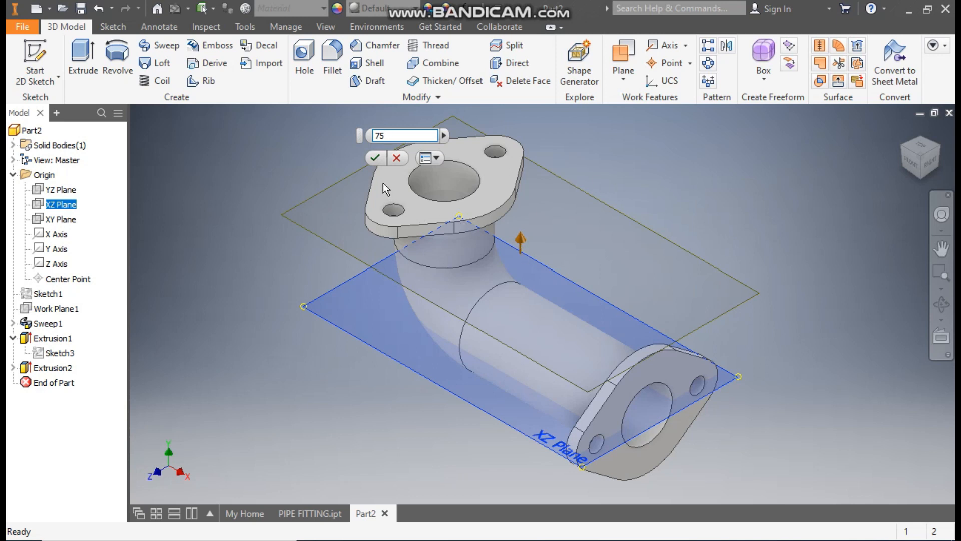
{"action": "left_click", "coordinate": [376, 159]}
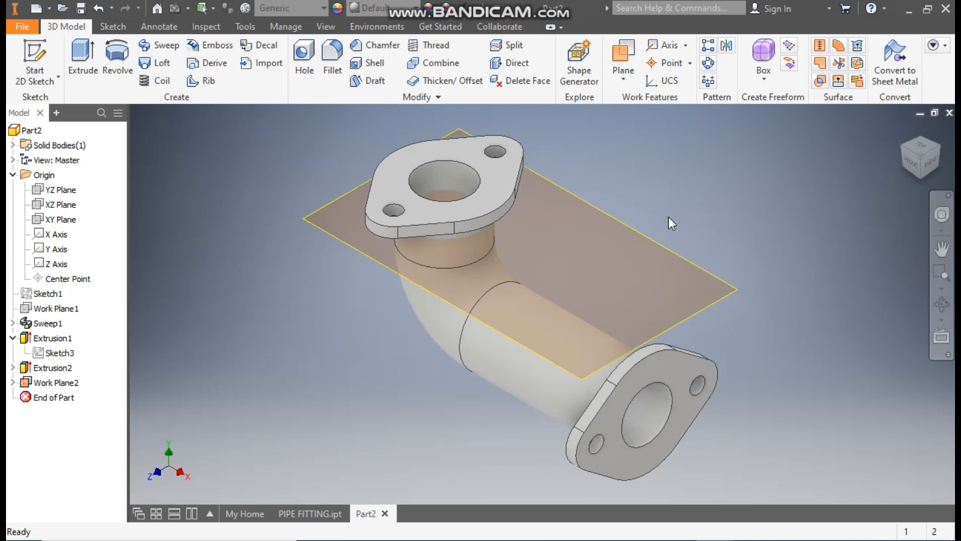
Step: Start a sketch on the offset work plane and draw concentric 30 mm and 40 mm diameter circles over the straight pipe section
{"action": "left_click", "coordinate": [642, 234]}
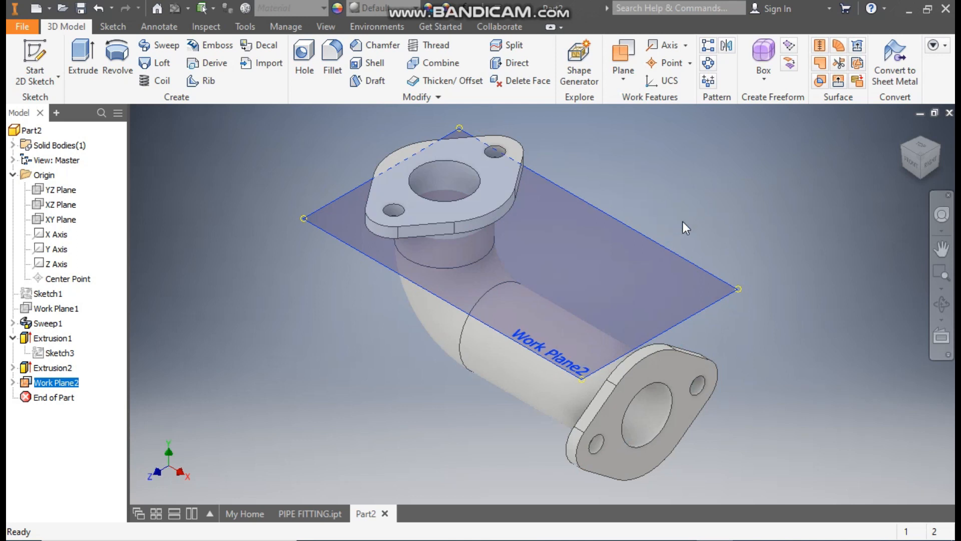
{"action": "left_click", "coordinate": [682, 221]}
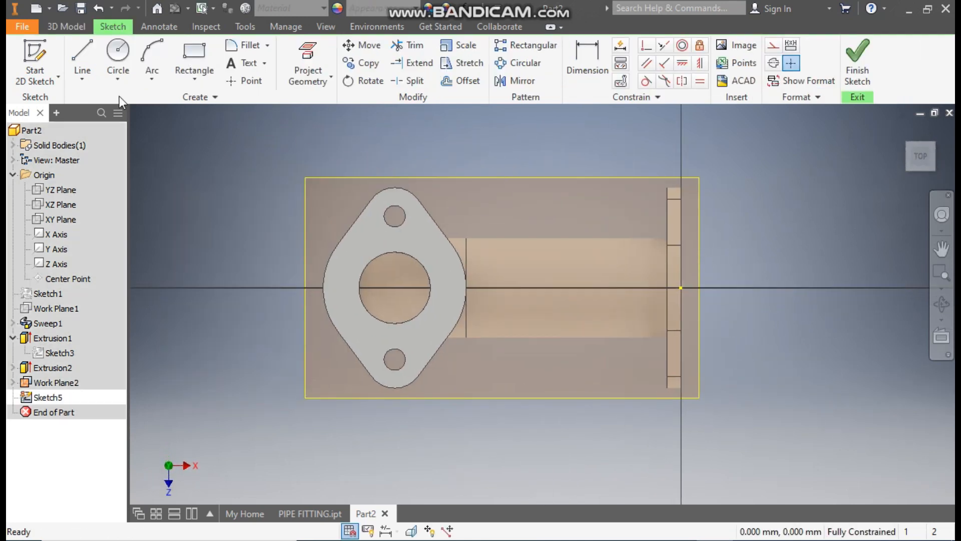
{"action": "left_click", "coordinate": [118, 50]}
{"action": "left_click", "coordinate": [579, 288]}
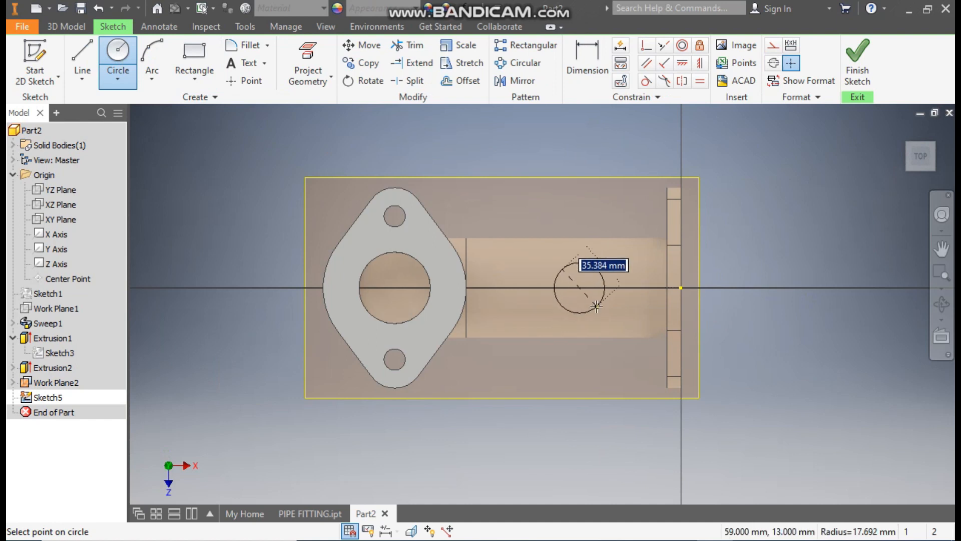
{"action": "type", "text": "3"}
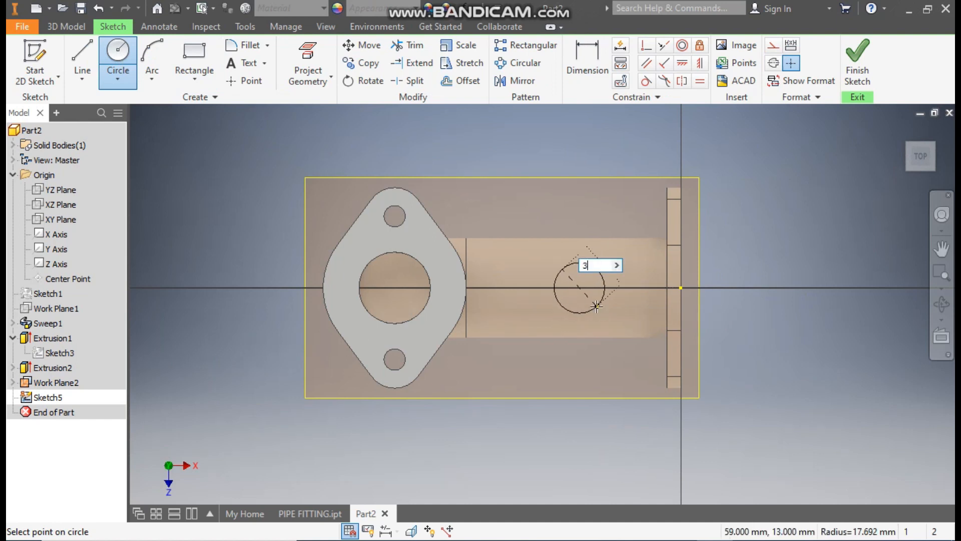
{"action": "key", "text": "Return"}
{"action": "left_click", "coordinate": [579, 288]}
{"action": "key", "text": "BackSpace"}
{"action": "type", "text": "40"}
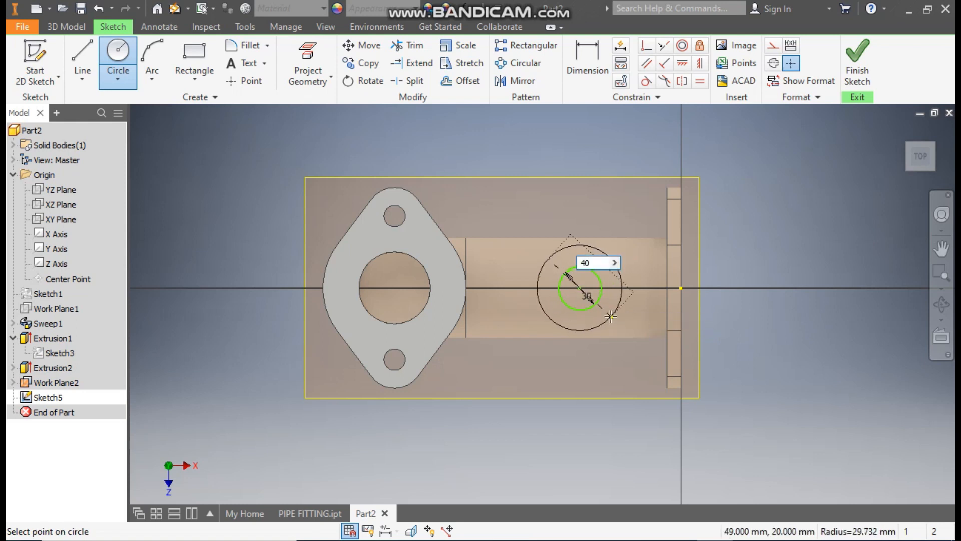
{"action": "key", "text": "Return"}
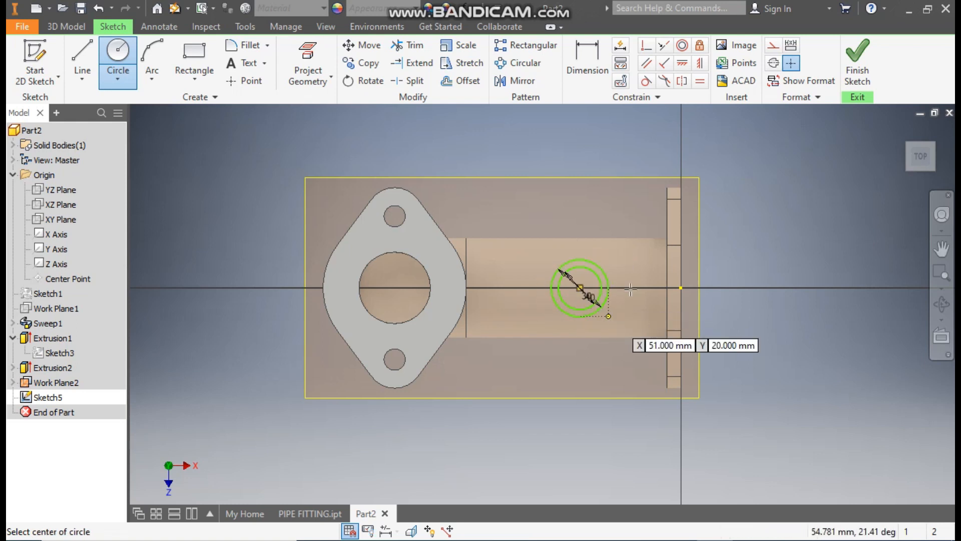
Step: Dimension the circles' centre 125 mm horizontally from the centre of the upper flange's bore
{"action": "left_click", "coordinate": [596, 53]}
{"action": "left_click", "coordinate": [419, 260]}
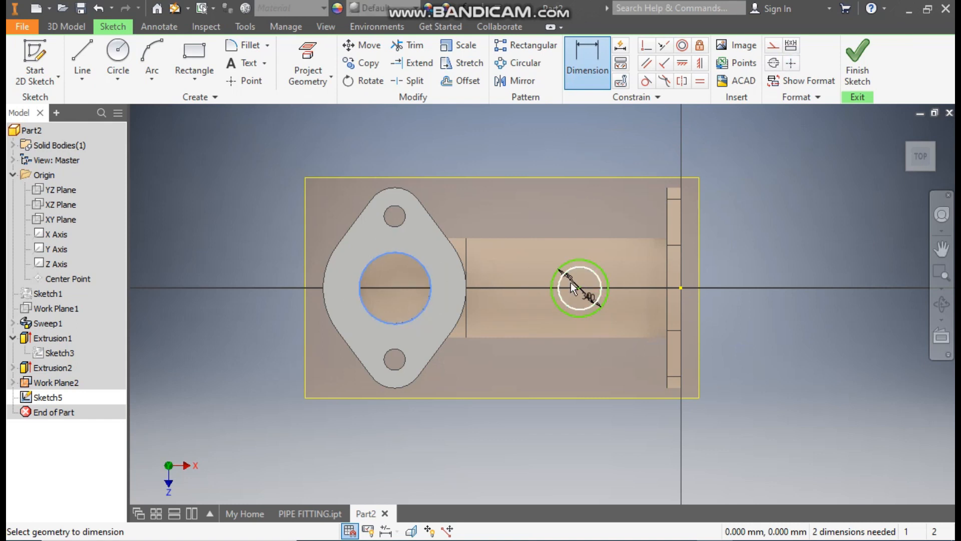
{"action": "left_click", "coordinate": [580, 288]}
{"action": "left_click", "coordinate": [502, 445]}
{"action": "type", "text": "125"}
{"action": "key", "text": "Return"}
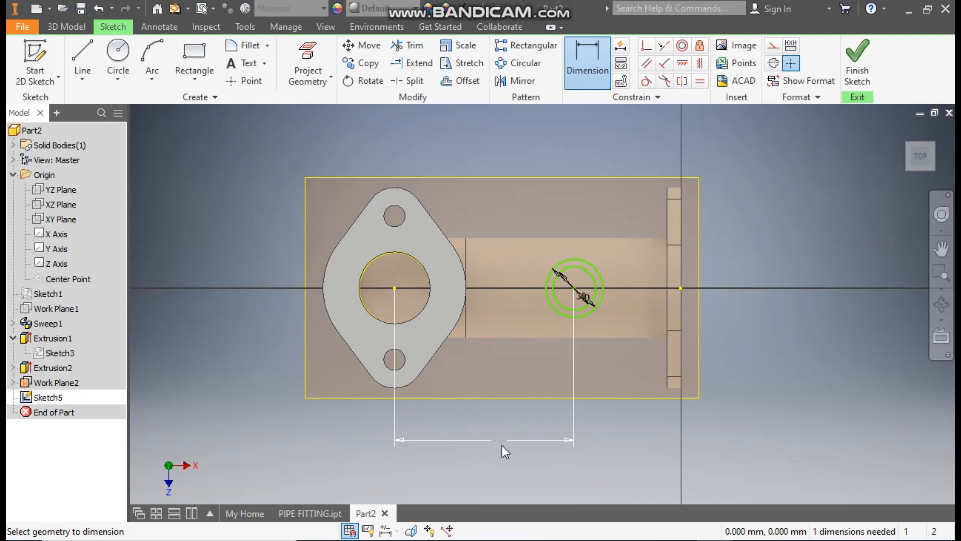
{"action": "key", "text": "Escape"}
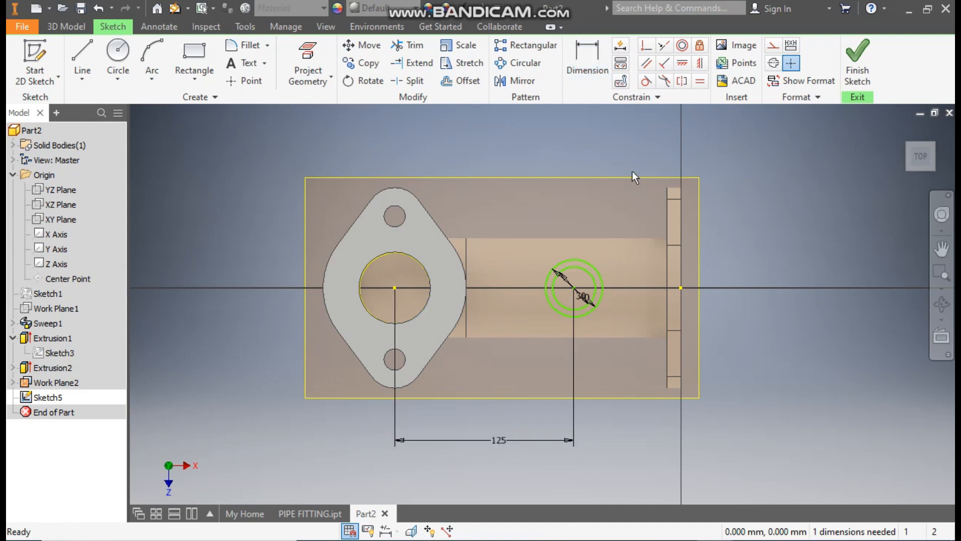
Step: Align the circles' centre with the projected origin point using a Horizontal constraint and finish the sketch
{"action": "left_click", "coordinate": [681, 66]}
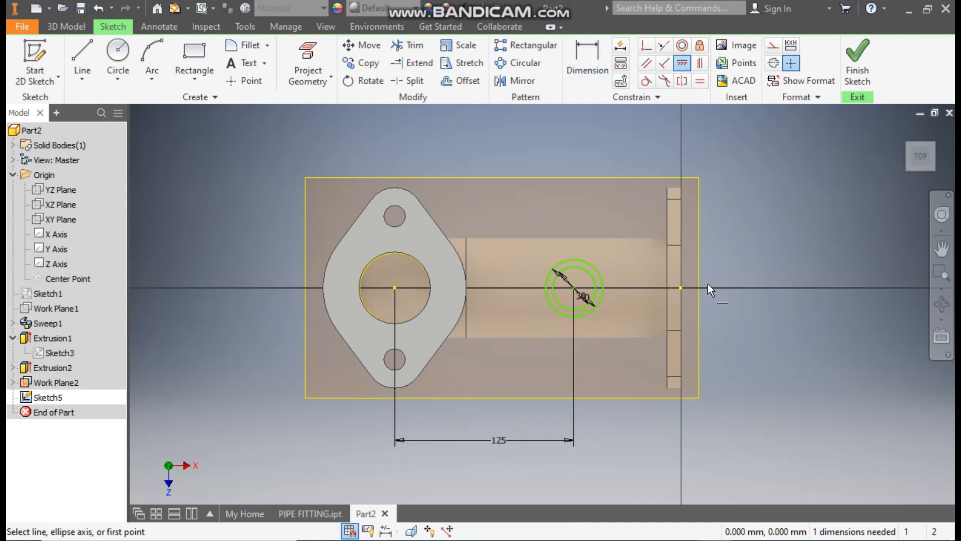
{"action": "left_click", "coordinate": [680, 289]}
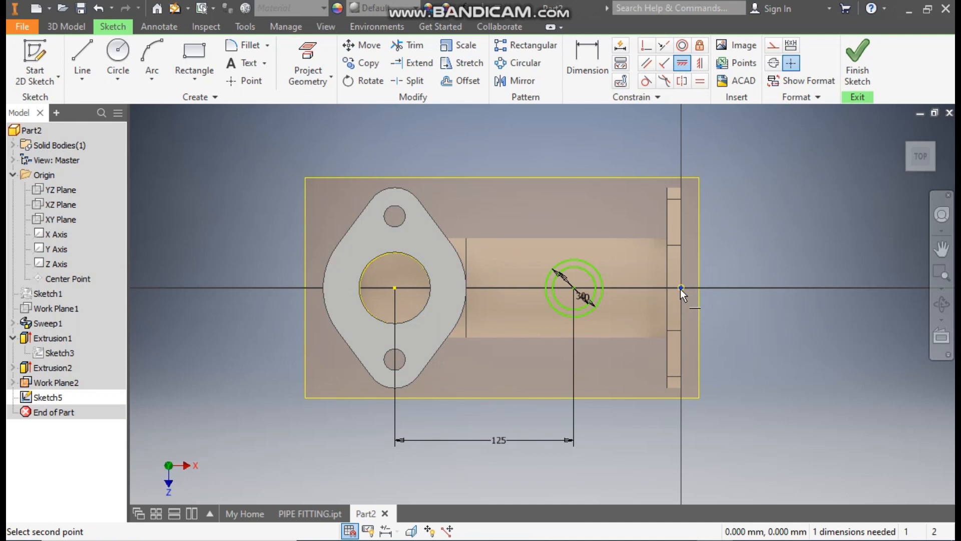
{"action": "left_click", "coordinate": [582, 292]}
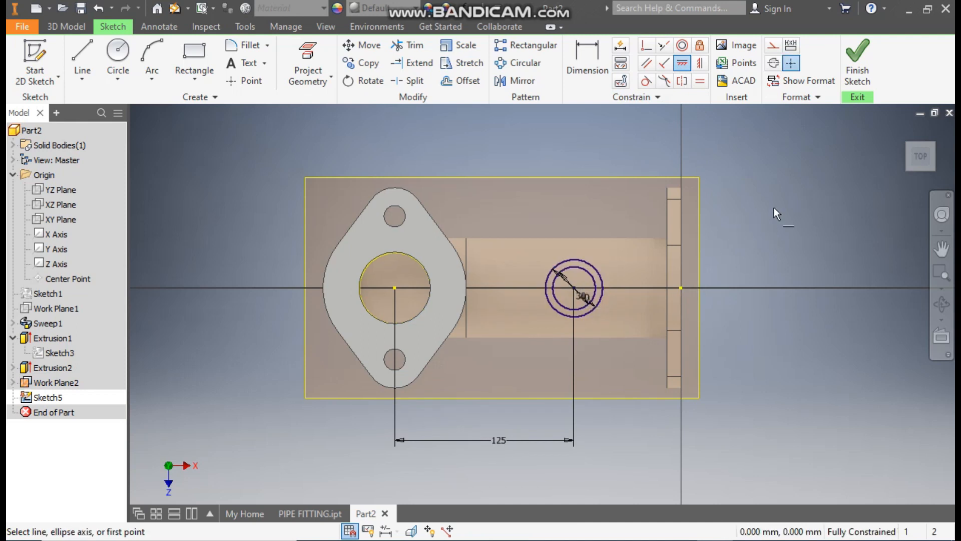
{"action": "left_click", "coordinate": [857, 59]}
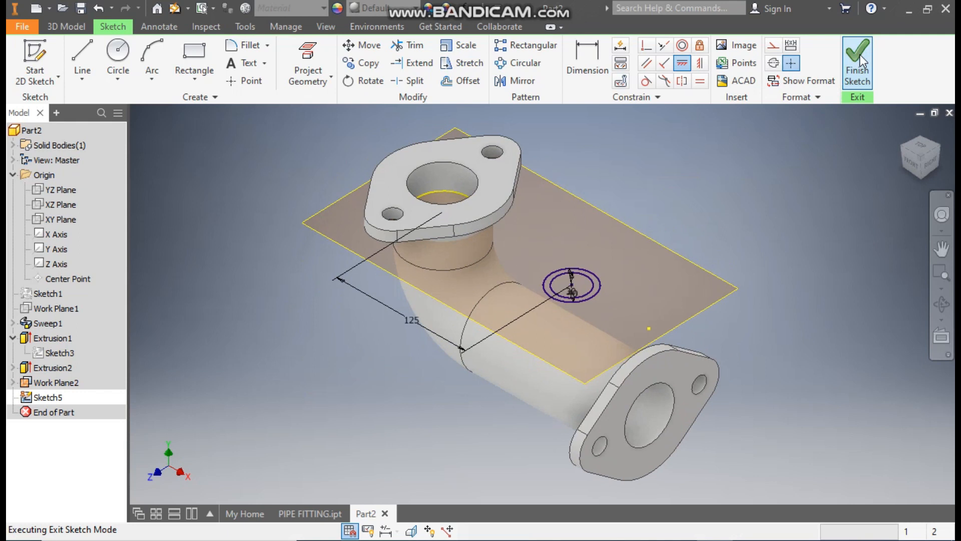
Step: Extrude the ring between the two circles downward with the To Next extent, joined to the pipe body
{"action": "left_click", "coordinate": [85, 54]}
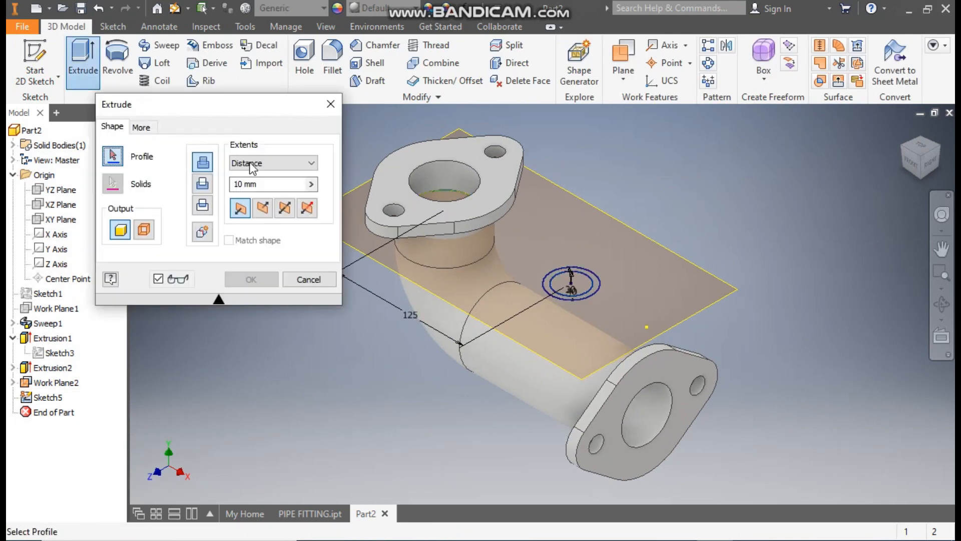
{"action": "scroll", "coordinate": [597, 316], "scroll_direction": "down", "scroll_amount": 5}
{"action": "left_click", "coordinate": [622, 245]}
{"action": "scroll", "coordinate": [656, 209], "scroll_direction": "up", "scroll_amount": 4}
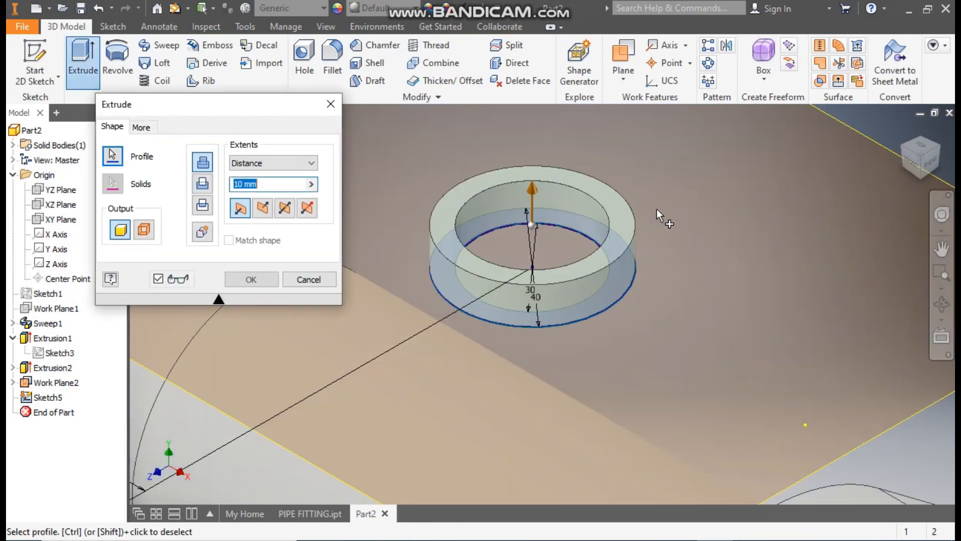
{"action": "left_click", "coordinate": [262, 207]}
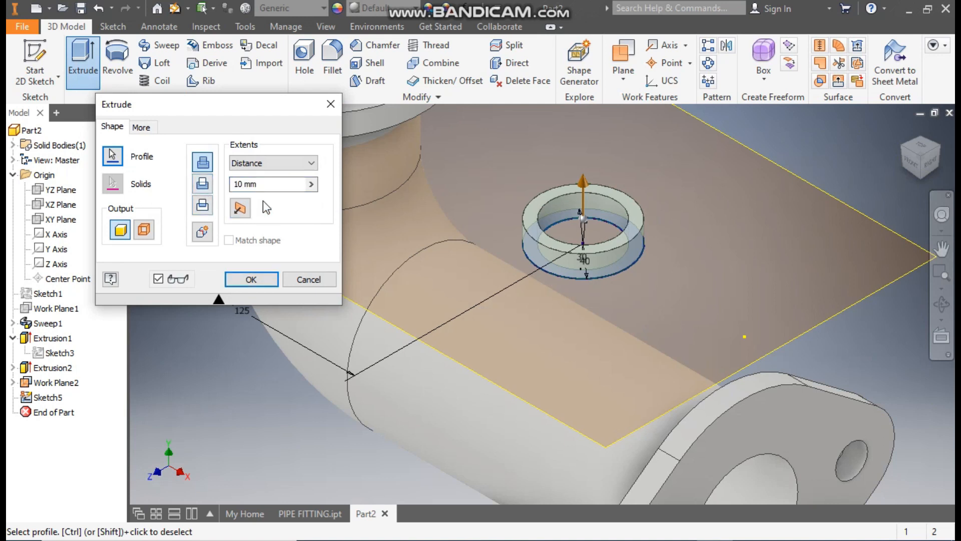
{"action": "scroll", "coordinate": [536, 151], "scroll_direction": "up", "scroll_amount": 3}
{"action": "left_click", "coordinate": [265, 165]}
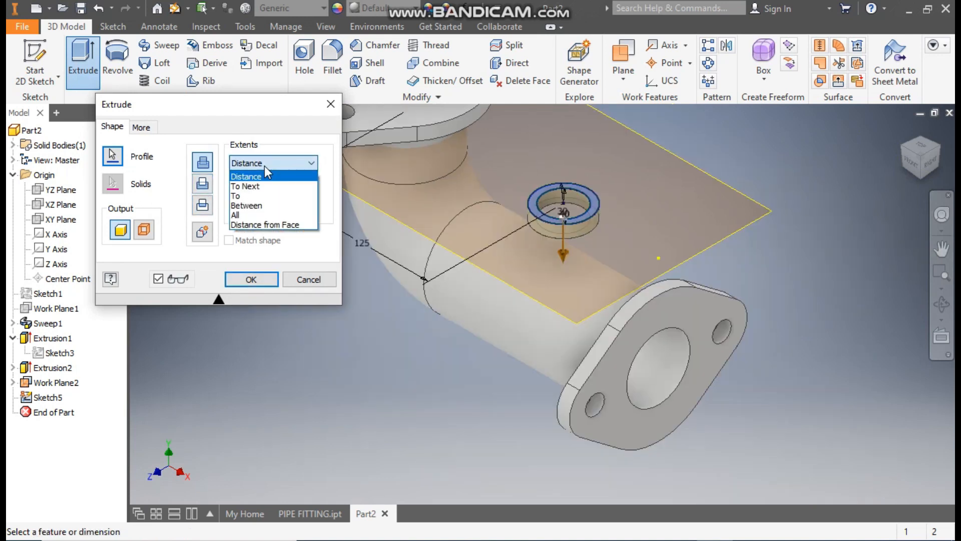
{"action": "left_click", "coordinate": [257, 186]}
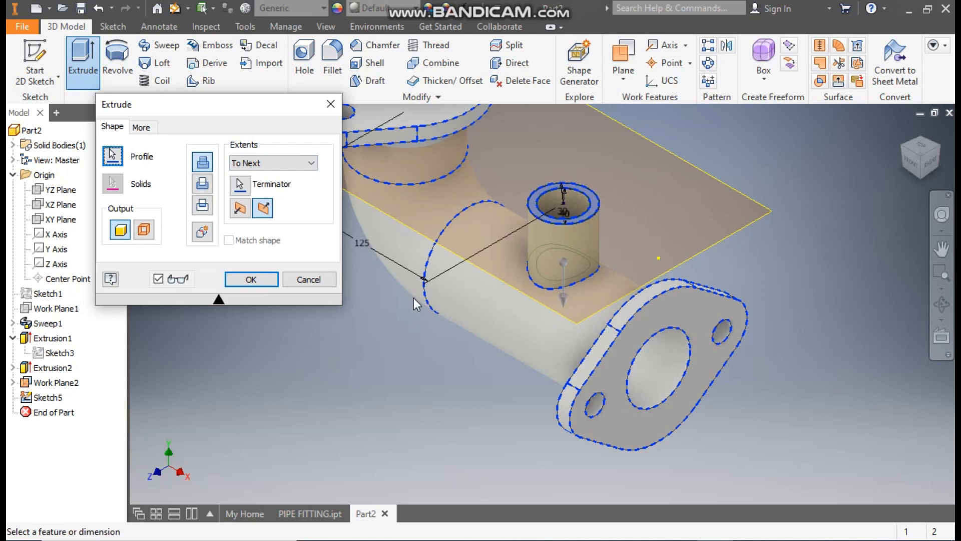
{"action": "left_click", "coordinate": [260, 280]}
Step: Hide the offset work plane above the straight pipe section
{"action": "scroll", "coordinate": [353, 306], "scroll_direction": "up", "scroll_amount": 1}
{"action": "middle_click_drag", "start_coordinate": [352, 306], "coordinate": [405, 361]}
{"action": "left_click", "coordinate": [352, 227]}
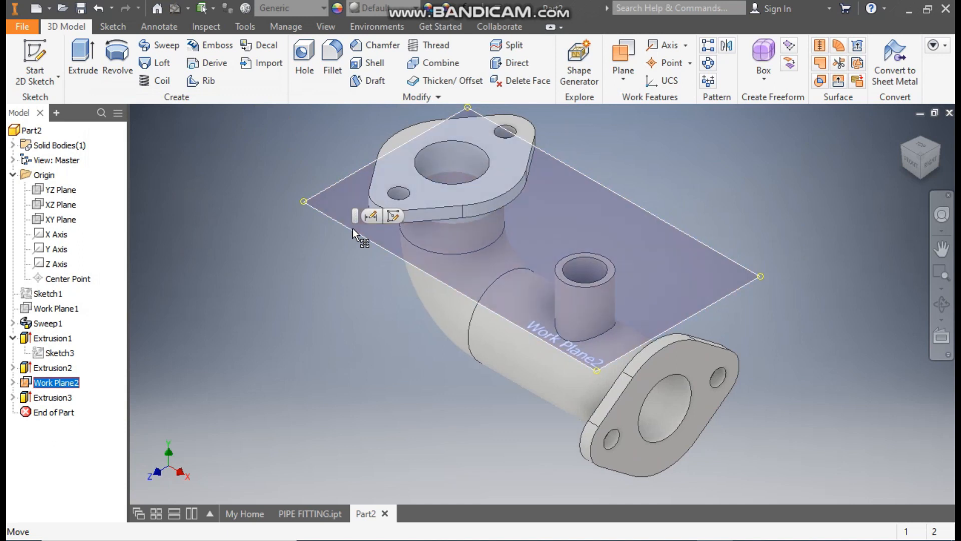
{"action": "right_click", "coordinate": [353, 227]}
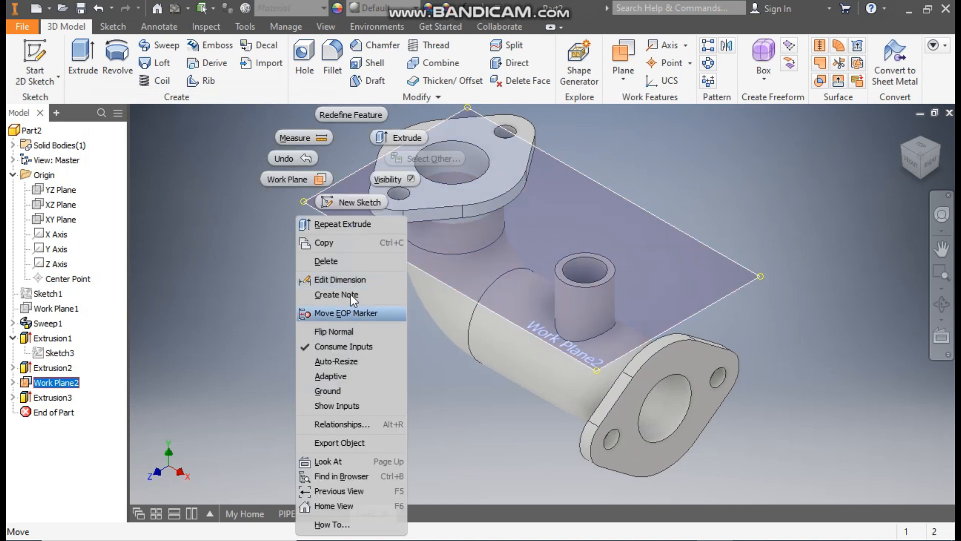
{"action": "left_click", "coordinate": [388, 180]}
{"action": "middle_click_drag", "start_coordinate": [343, 292], "coordinate": [301, 296]}
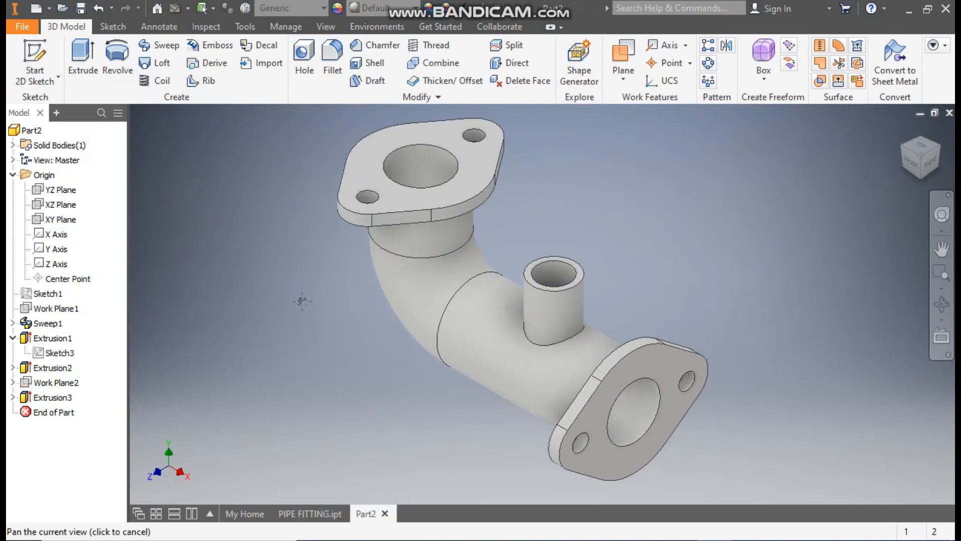
Step: Start a sketch on the branch pipe's top face and draw an 80 mm diameter circle concentric with its bore
{"action": "scroll", "coordinate": [304, 306], "scroll_direction": "up", "scroll_amount": 2}
{"action": "scroll", "coordinate": [315, 303], "scroll_direction": "down", "scroll_amount": 3}
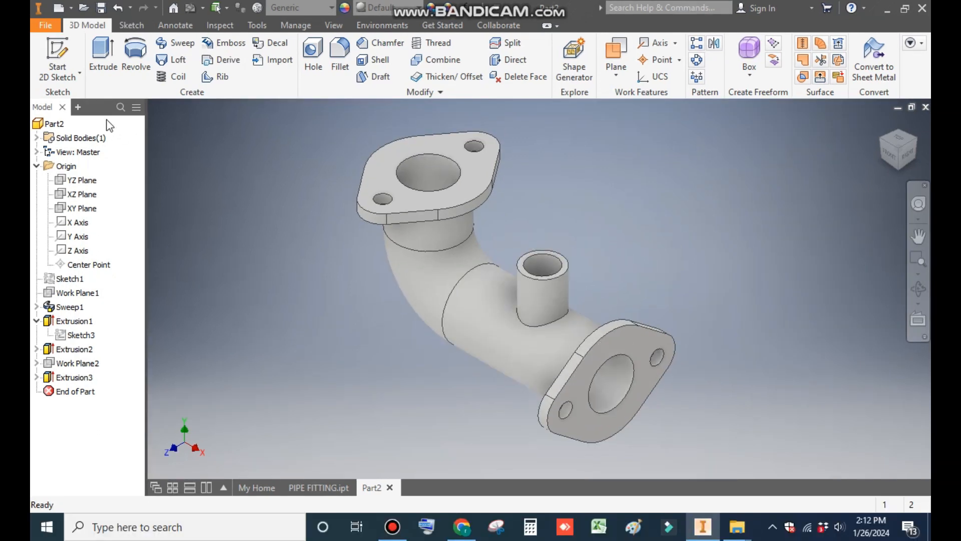
{"action": "left_click", "coordinate": [69, 51]}
{"action": "scroll", "coordinate": [569, 253], "scroll_direction": "down", "scroll_amount": 2}
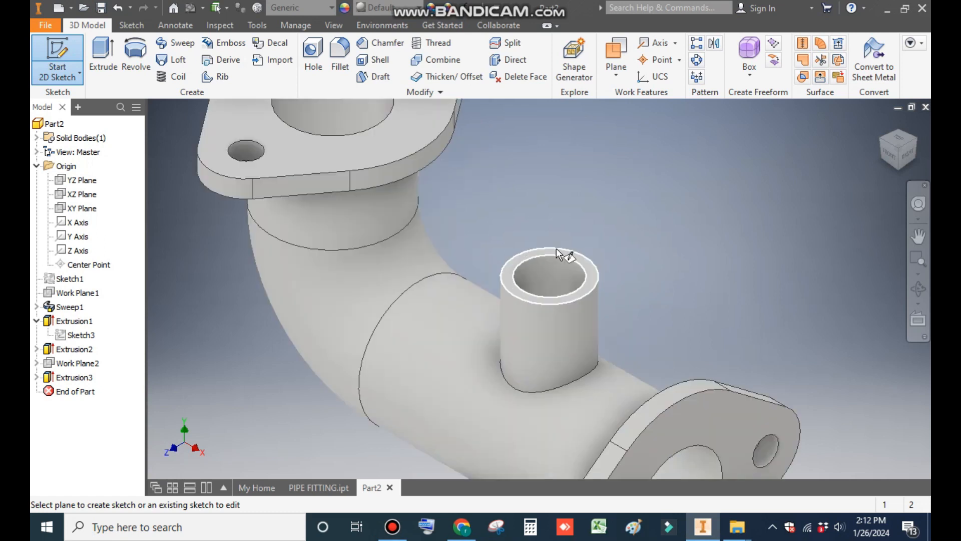
{"action": "left_click", "coordinate": [568, 254]}
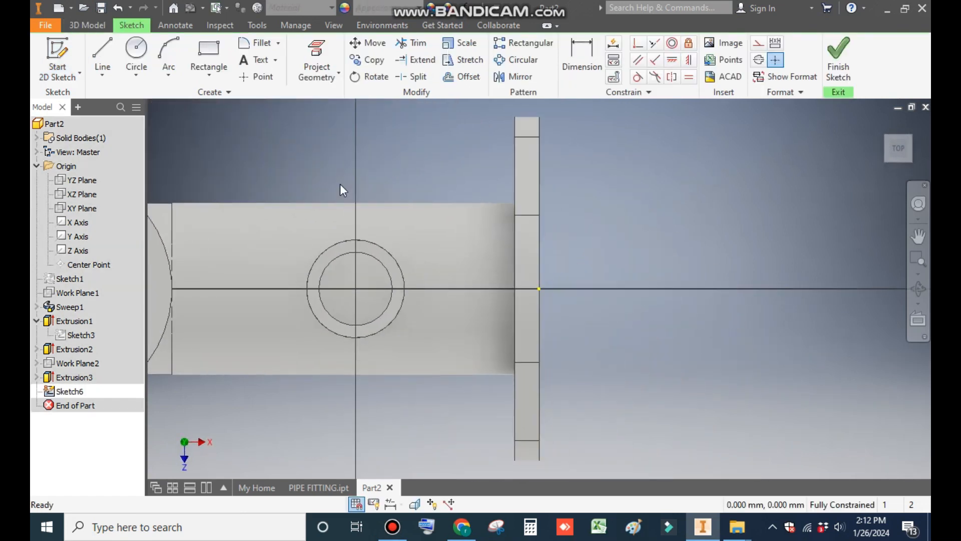
{"action": "left_click", "coordinate": [136, 54]}
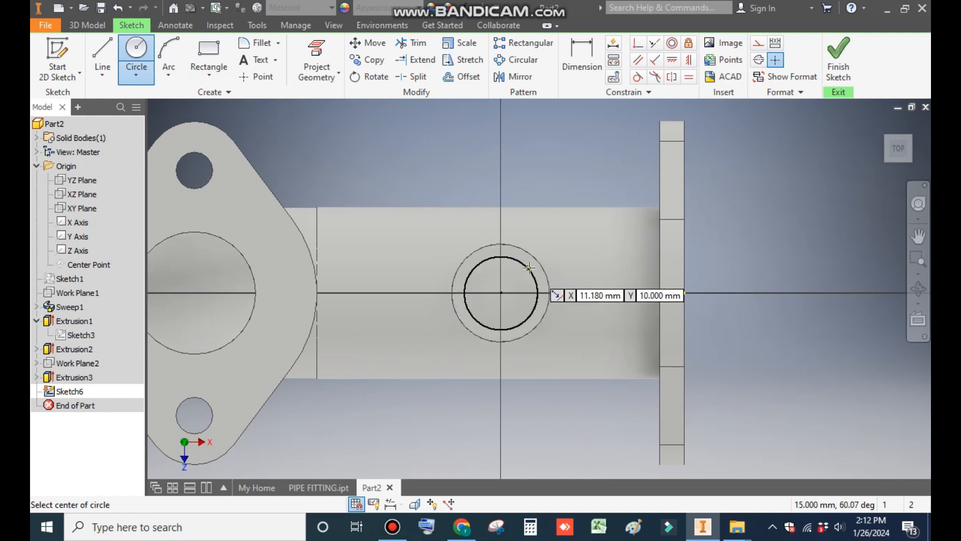
{"action": "left_click", "coordinate": [501, 293]}
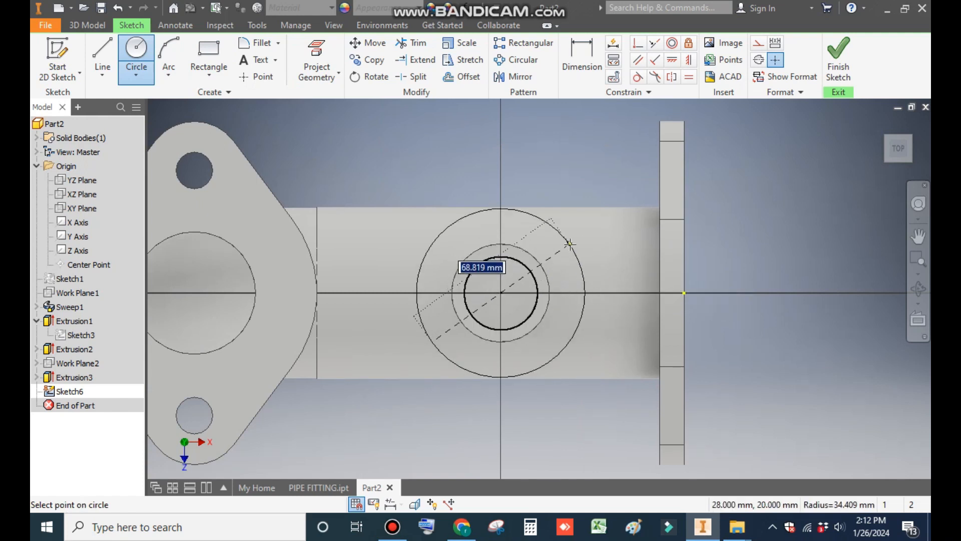
{"action": "type", "text": "80"}
{"action": "key", "text": "Return"}
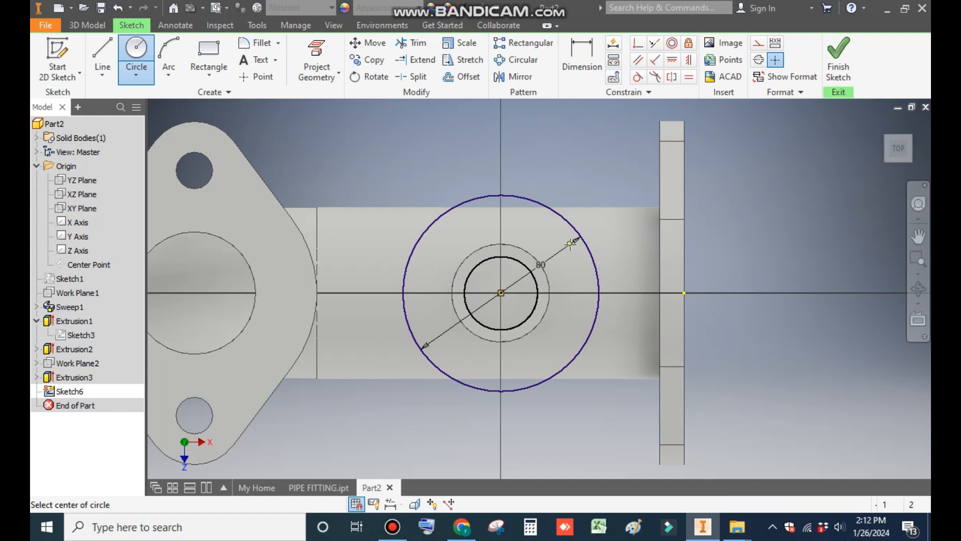
Step: Draw a 60 mm diameter circle concentric with the branch bore, inside the 80 mm circle
{"action": "left_click", "coordinate": [501, 293]}
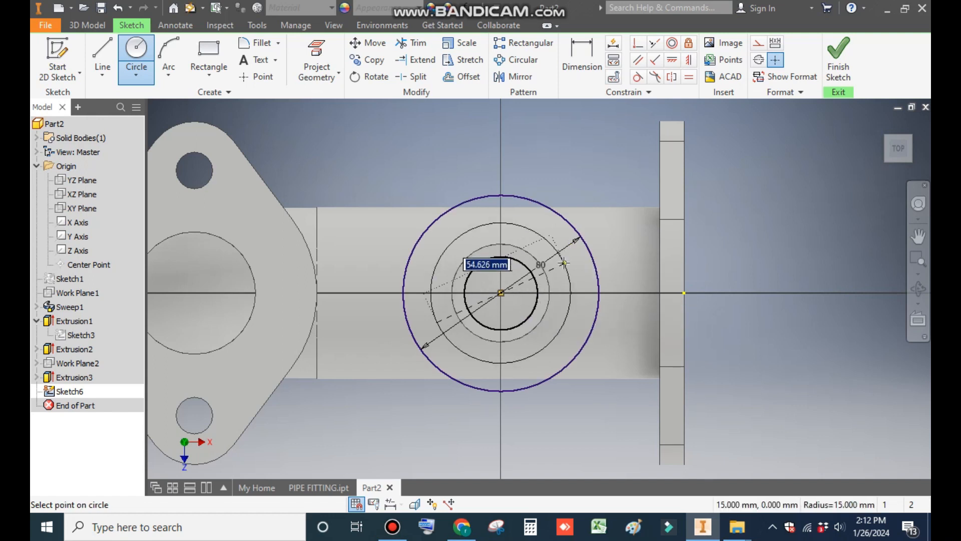
{"action": "type", "text": "6"}
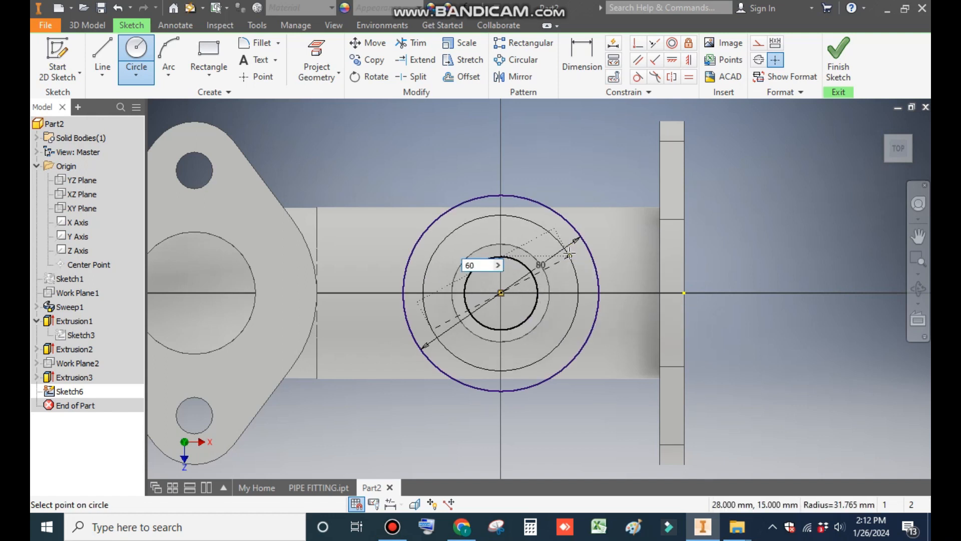
{"action": "type", "text": "0"}
{"action": "key", "text": "Return"}
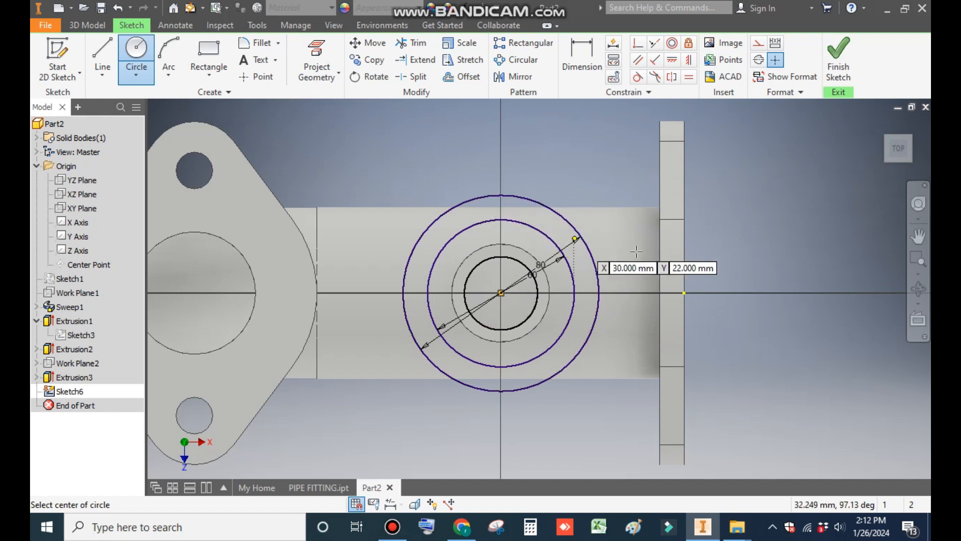
Step: Draw an 8 mm circle centred on the 60 mm circle toward the pipe bend and align its centre horizontally with the bore centre
{"action": "left_click", "coordinate": [427, 293]}
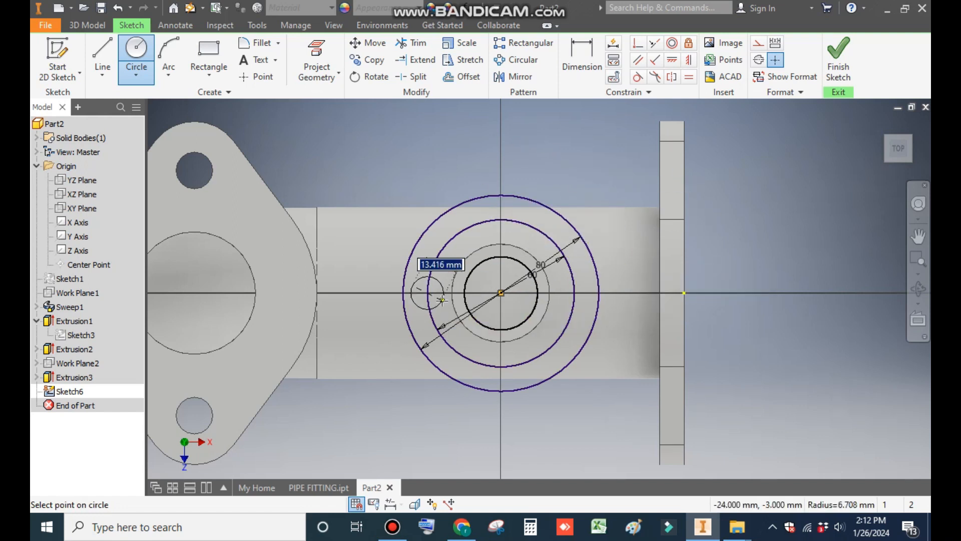
{"action": "type", "text": "8"}
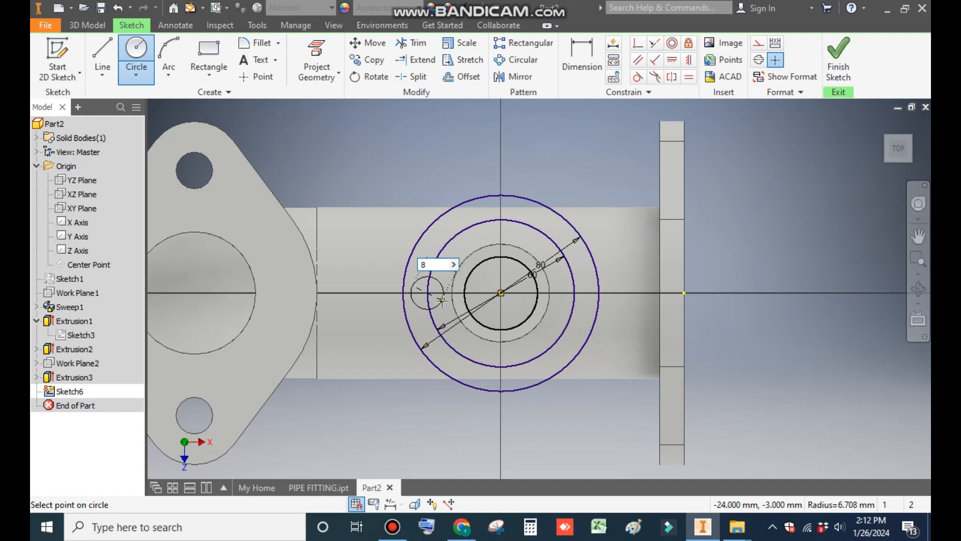
{"action": "key", "text": "Return"}
{"action": "key", "text": "Escape"}
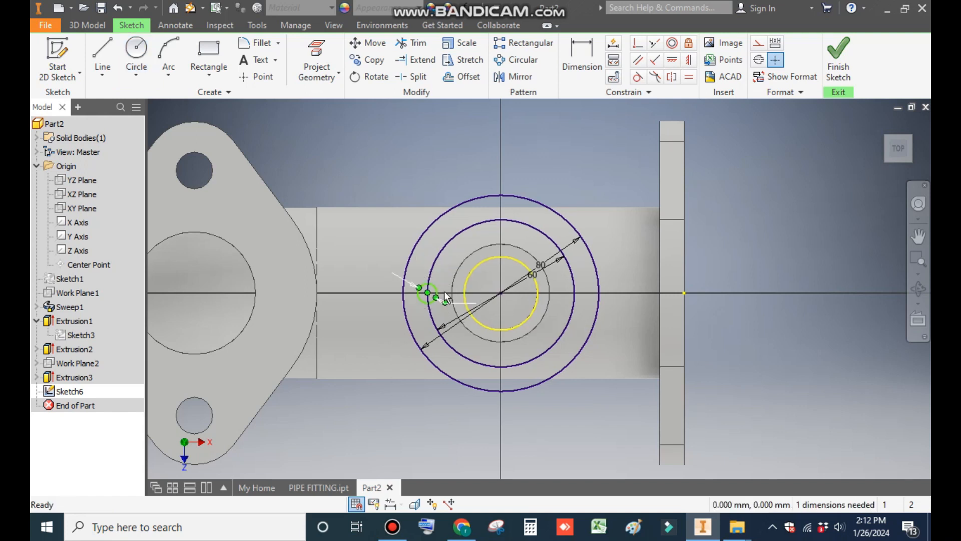
{"action": "left_click", "coordinate": [671, 62]}
{"action": "left_click", "coordinate": [428, 294]}
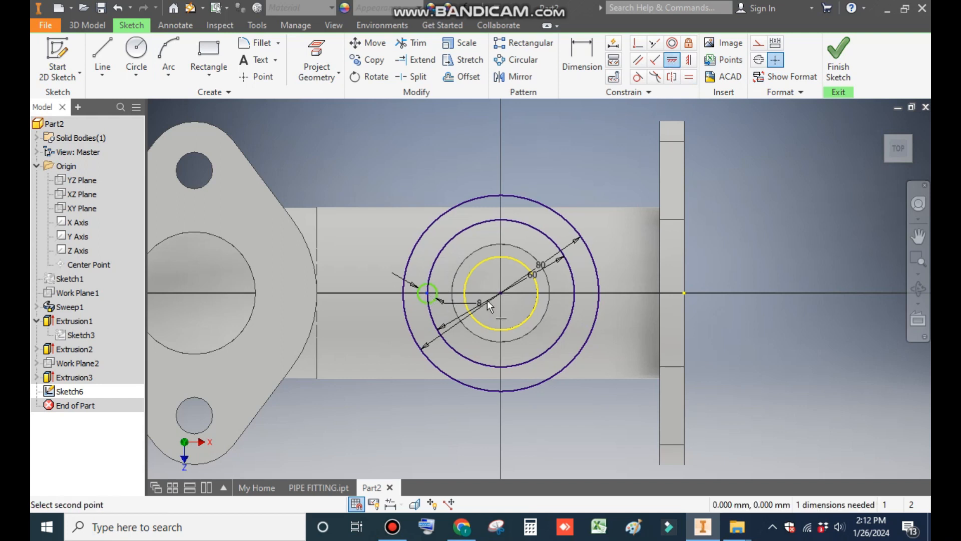
{"action": "left_click", "coordinate": [502, 294]}
{"action": "key", "text": "Escape"}
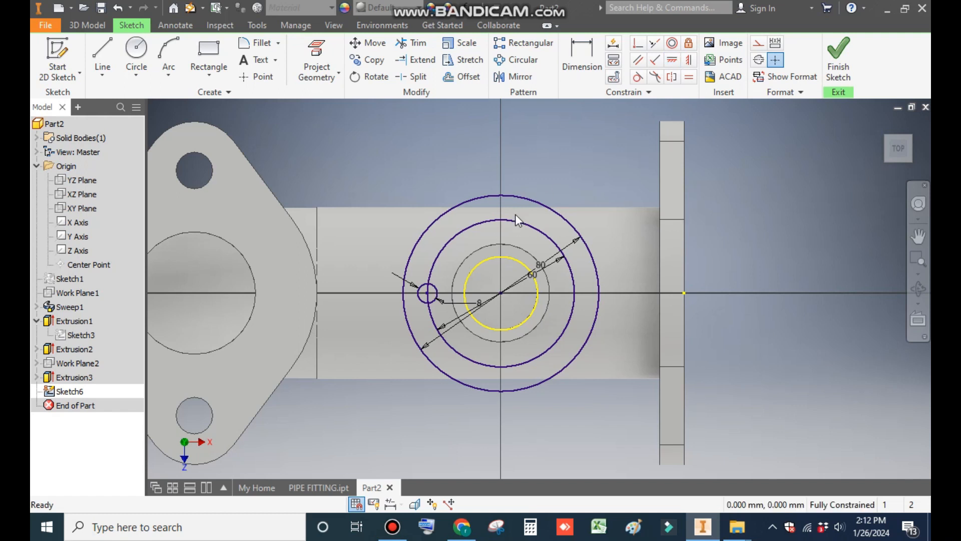
Step: Convert the 60 mm circle to construction, pattern the 8 mm circle 6 times over 360 degrees around its centre, and finish the sketch
{"action": "left_click", "coordinate": [516, 221]}
{"action": "left_click", "coordinate": [758, 45]}
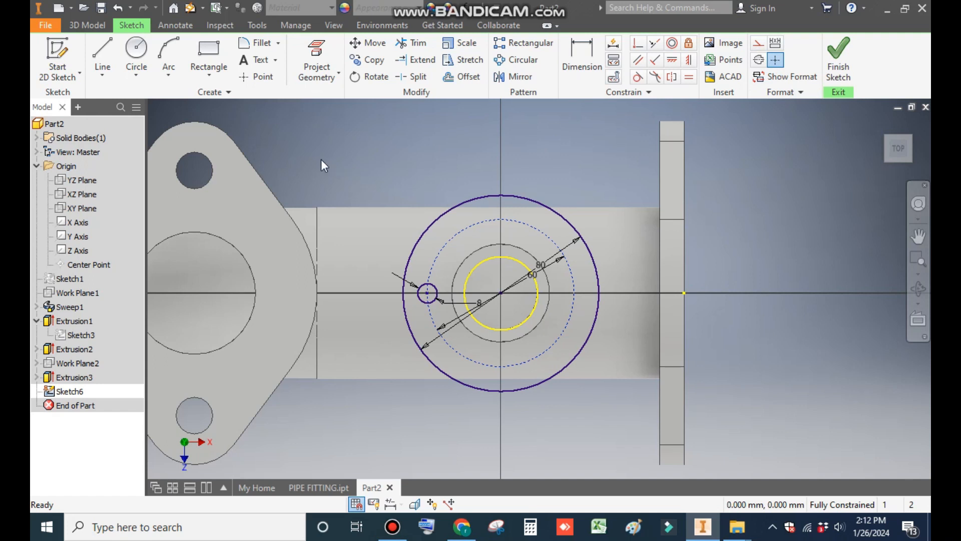
{"action": "left_click", "coordinate": [516, 59]}
{"action": "left_click", "coordinate": [435, 299]}
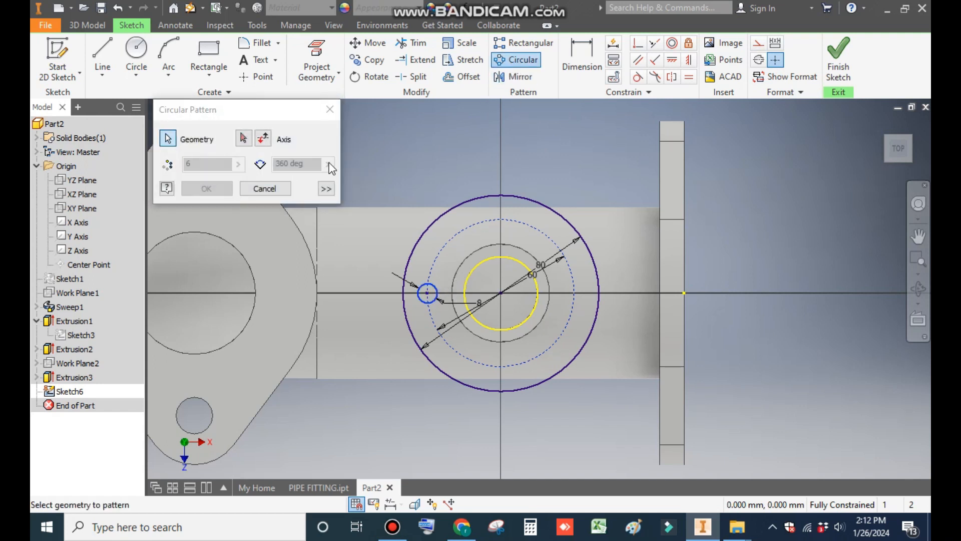
{"action": "left_click", "coordinate": [244, 138]}
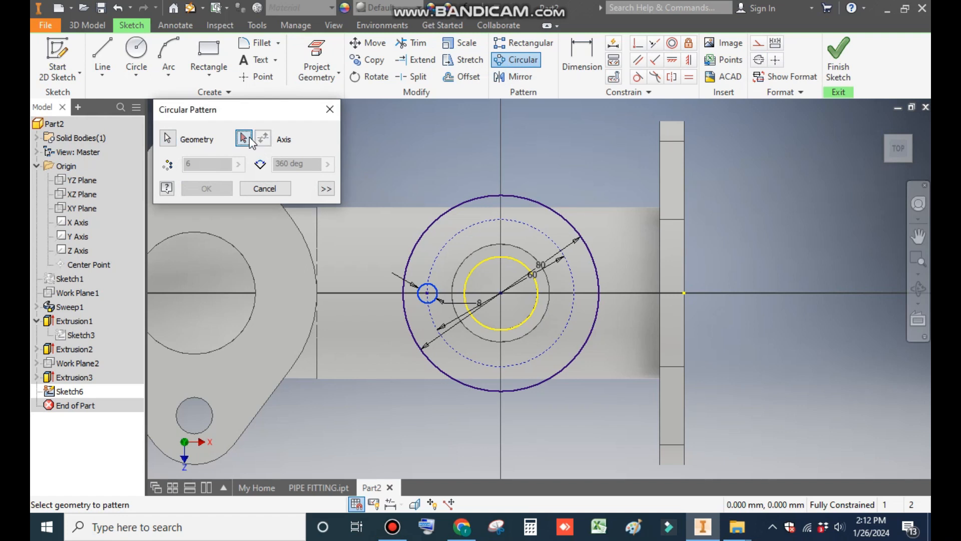
{"action": "left_click", "coordinate": [508, 218]}
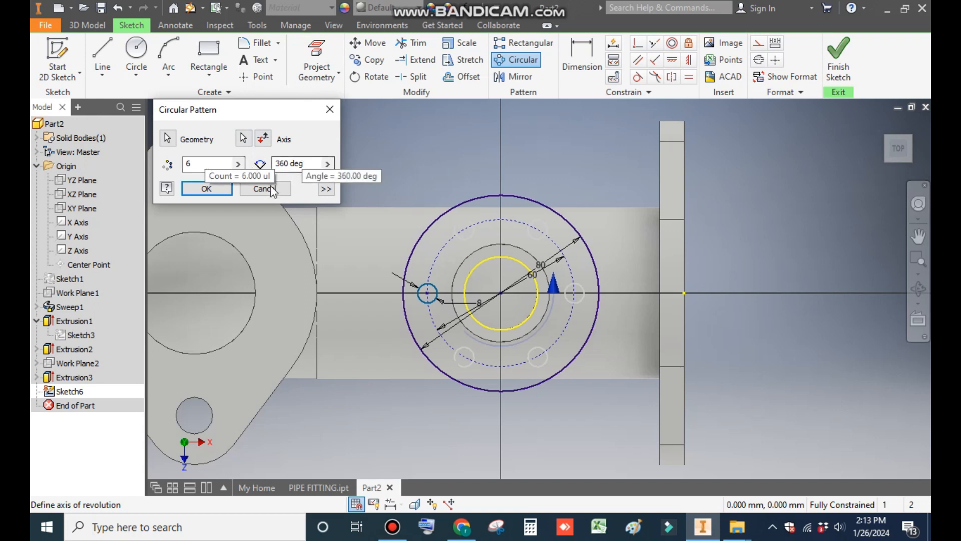
{"action": "left_click", "coordinate": [211, 189]}
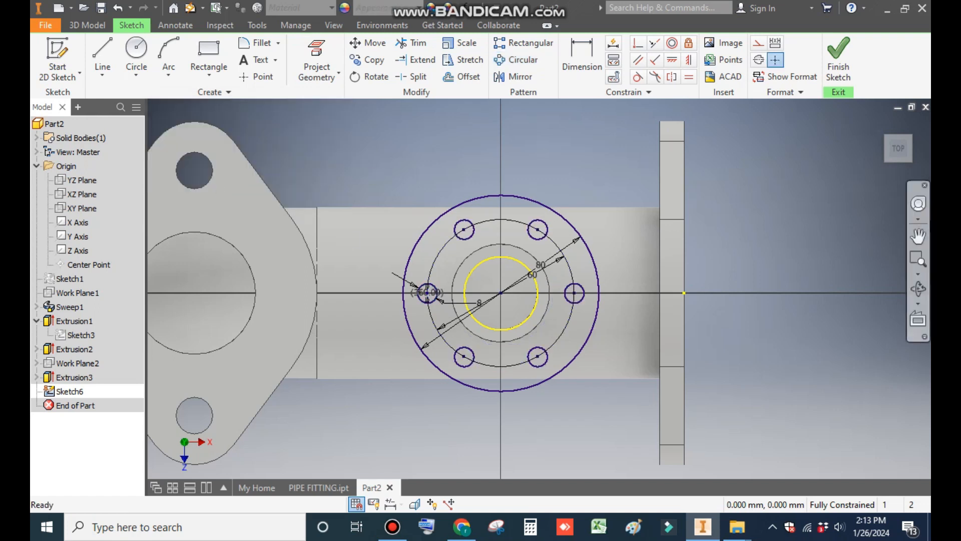
{"action": "left_click", "coordinate": [838, 60]}
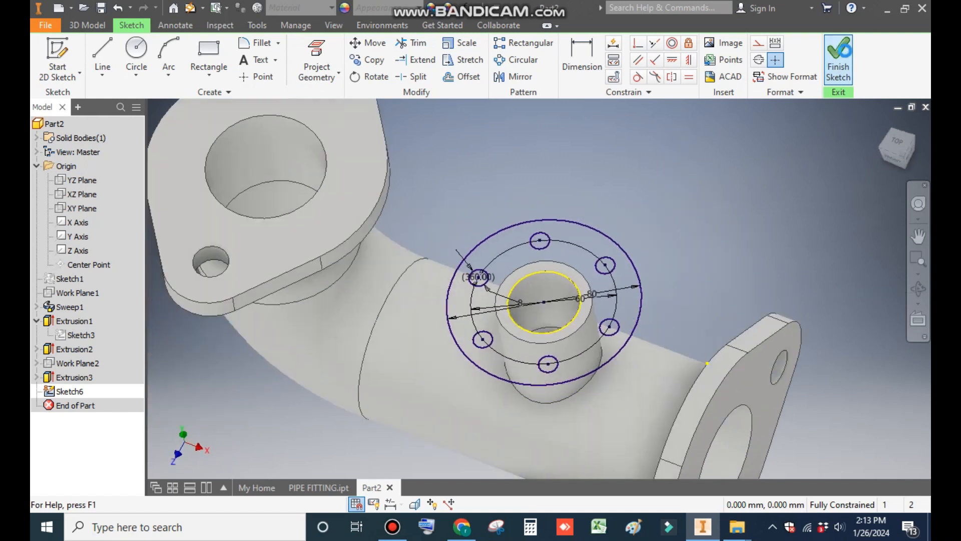
Step: Extrude the round flange profile with its bolt holes 10 mm downward, joined to the branch pipe
{"action": "left_click", "coordinate": [102, 54]}
{"action": "left_click", "coordinate": [603, 239]}
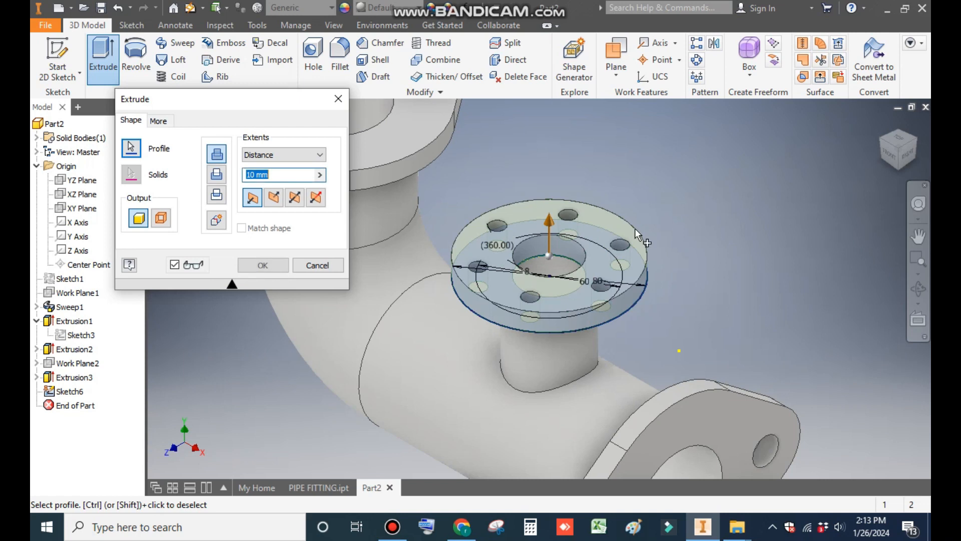
{"action": "left_click", "coordinate": [274, 197]}
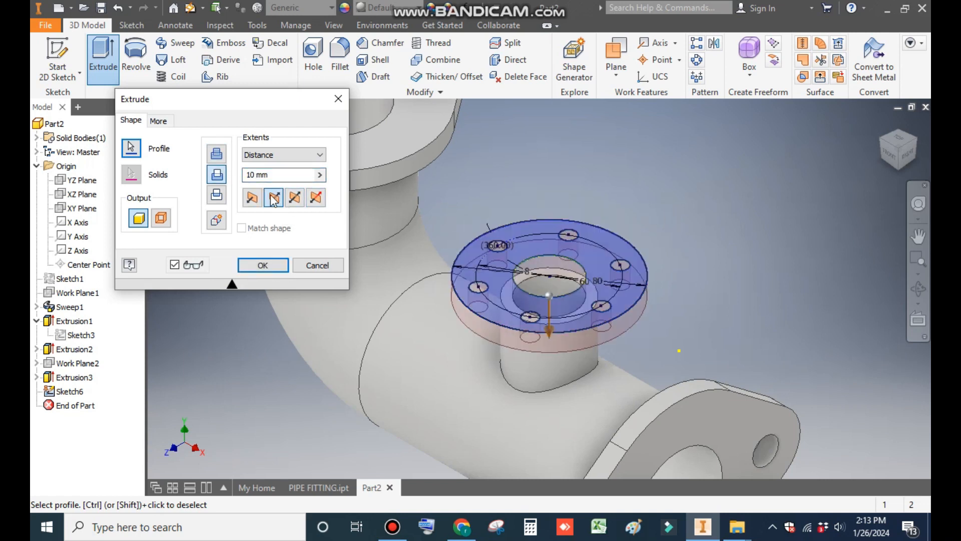
{"action": "left_click", "coordinate": [221, 157]}
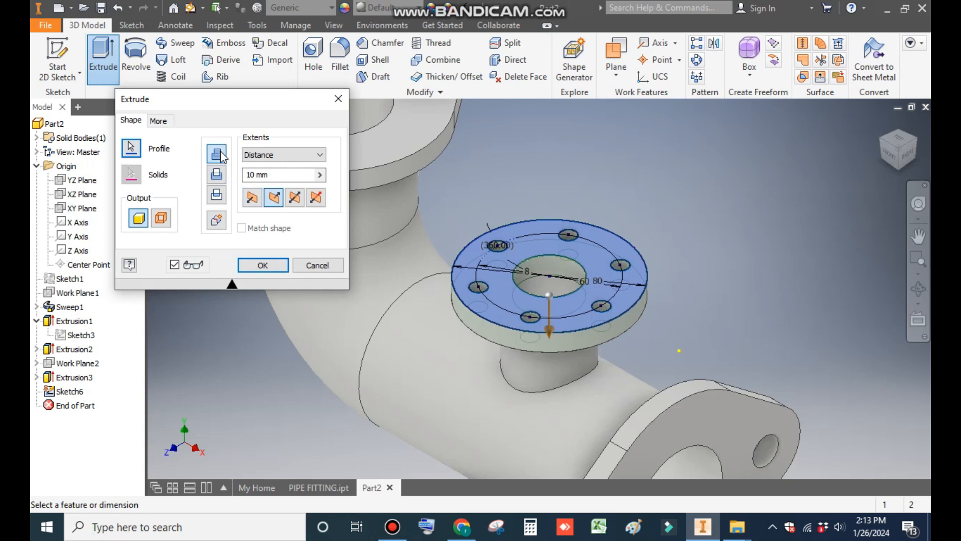
{"action": "left_click", "coordinate": [263, 265]}
Step: Edit the round branch flange's extrusion and set its distance to 5 mm
{"action": "scroll", "coordinate": [748, 256], "scroll_direction": "down", "scroll_amount": 1}
{"action": "middle_click_drag", "start_coordinate": [741, 293], "coordinate": [719, 306]}
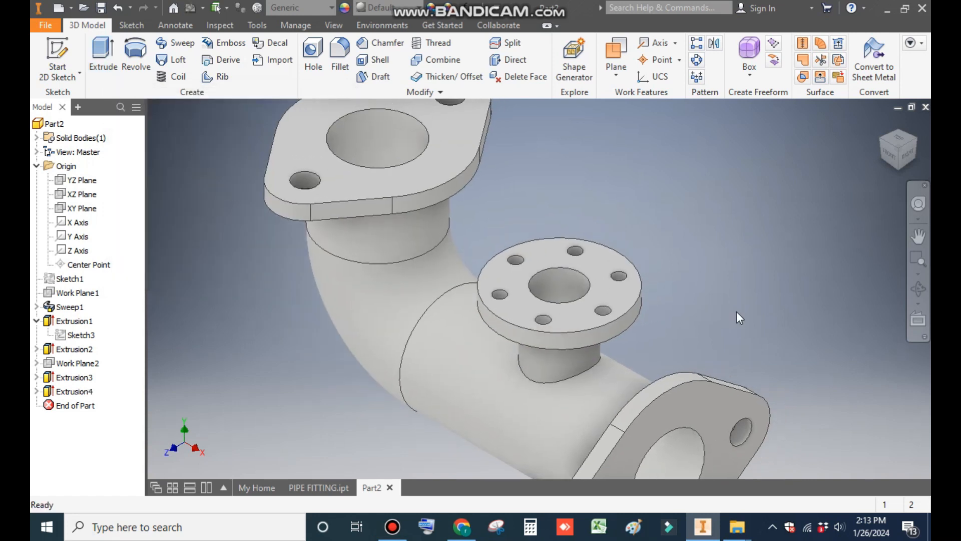
{"action": "double_click", "coordinate": [83, 391]}
{"action": "left_click", "coordinate": [279, 175]}
{"action": "left_click_drag", "start_coordinate": [279, 178], "coordinate": [237, 174]}
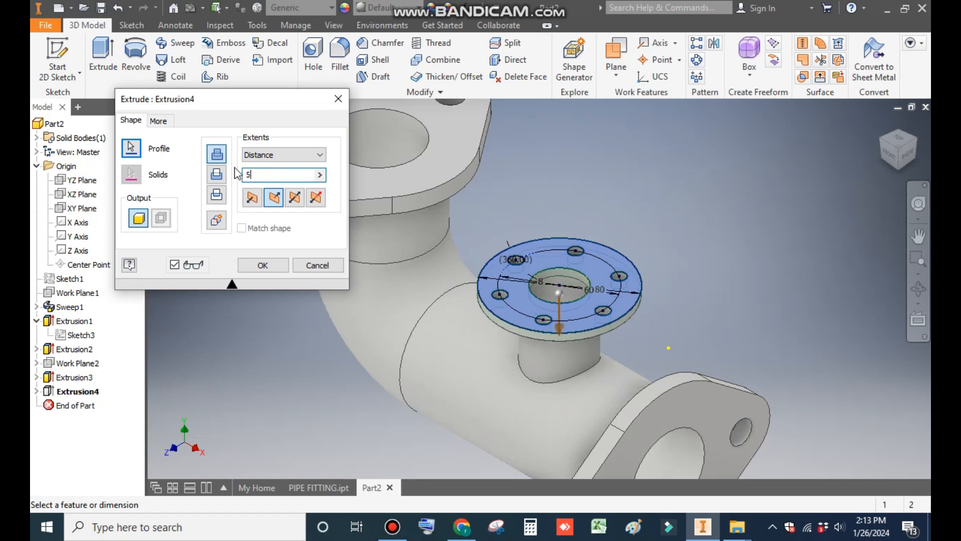
{"action": "left_click", "coordinate": [263, 265]}
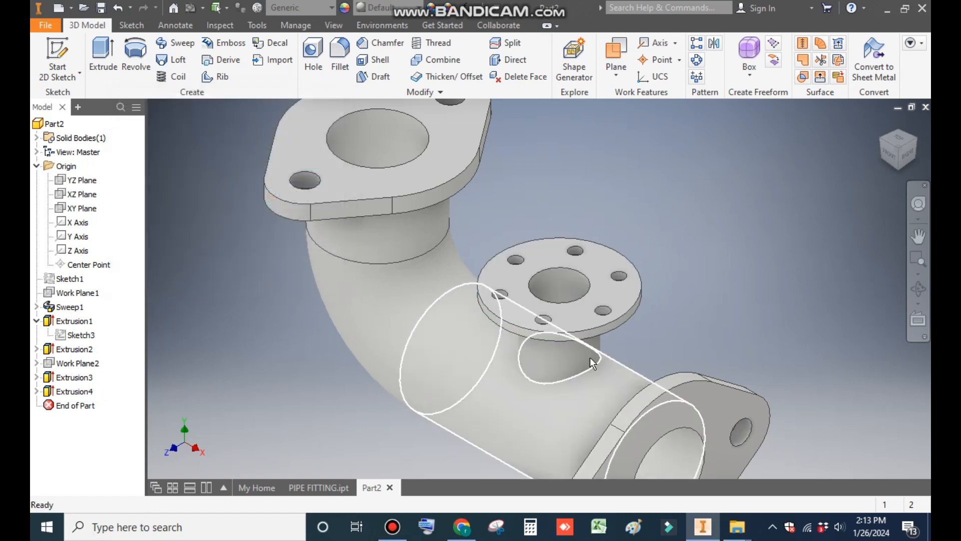
Step: Start a sketch on the round branch flange's top face and project the bore's circular edge
{"action": "scroll", "coordinate": [681, 242], "scroll_direction": "up", "scroll_amount": 2}
{"action": "middle_click_drag", "start_coordinate": [677, 244], "coordinate": [653, 246]}
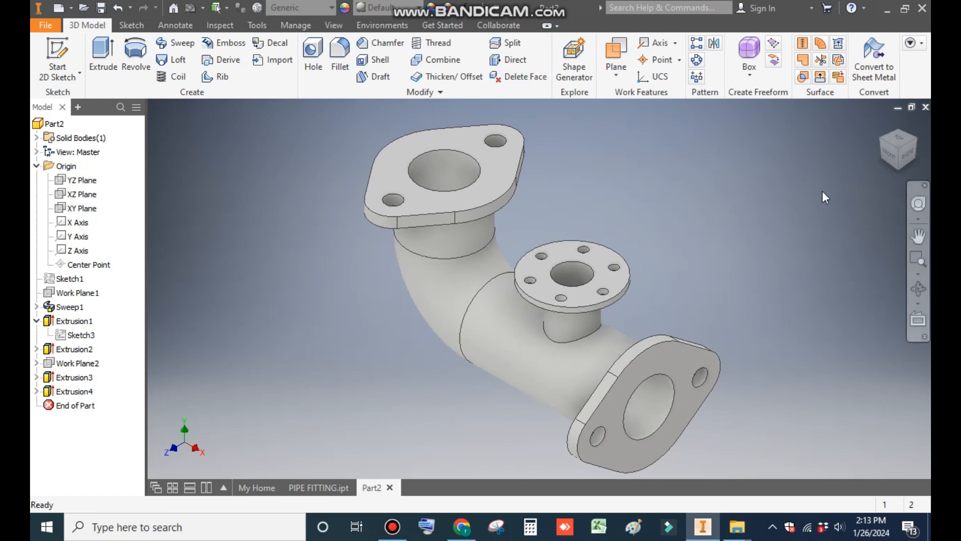
{"action": "middle_click_drag", "start_coordinate": [807, 288], "coordinate": [725, 225], "text": "shift"}
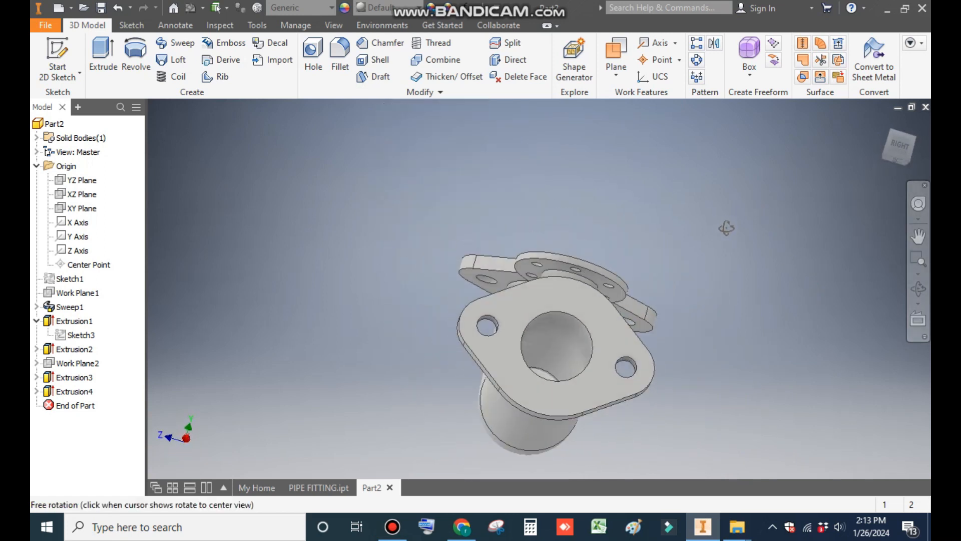
{"action": "middle_click_drag", "start_coordinate": [712, 257], "coordinate": [758, 298], "text": "shift"}
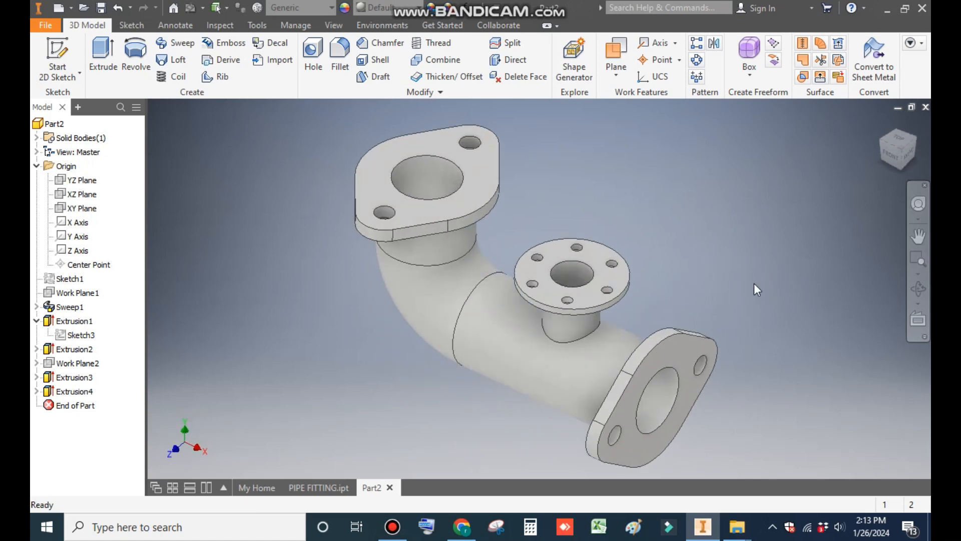
{"action": "left_click", "coordinate": [626, 258]}
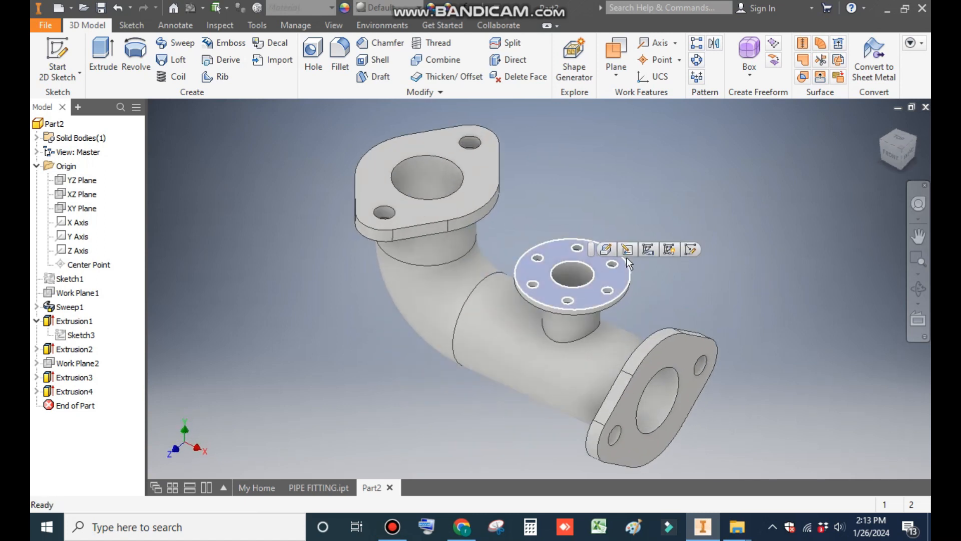
{"action": "left_click", "coordinate": [691, 249]}
{"action": "left_click", "coordinate": [432, 267]}
{"action": "left_click", "coordinate": [316, 53]}
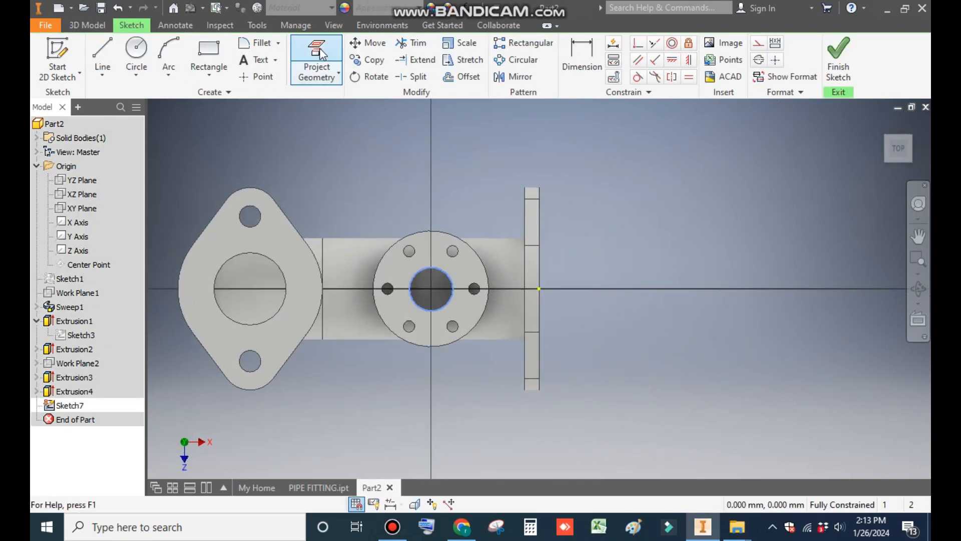
Step: Extrude the projected bore circle 69 mm downward as a cut, opening the branch into the main pipe
{"action": "left_click", "coordinate": [87, 25]}
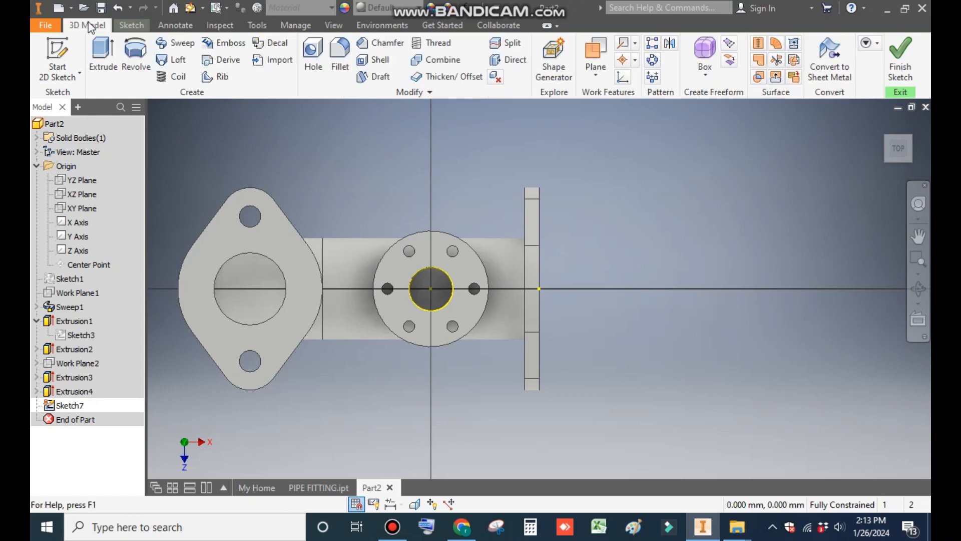
{"action": "left_click", "coordinate": [103, 56]}
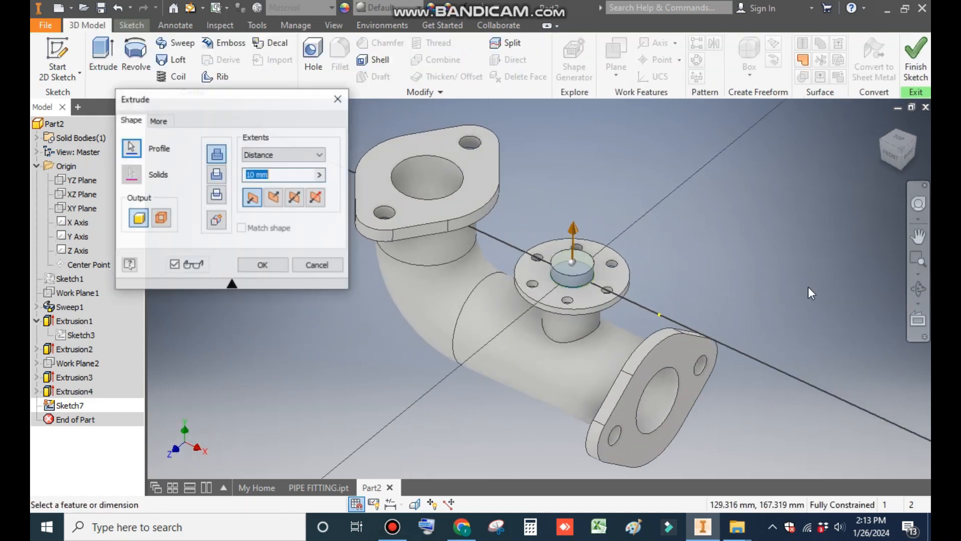
{"action": "left_click", "coordinate": [274, 199]}
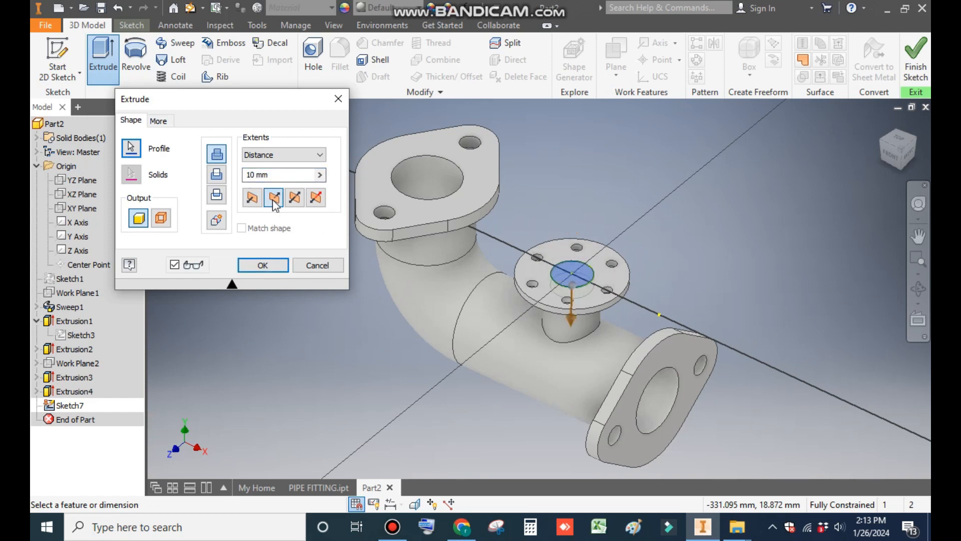
{"action": "left_click", "coordinate": [218, 181]}
{"action": "middle_click_drag", "start_coordinate": [683, 219], "coordinate": [645, 197]}
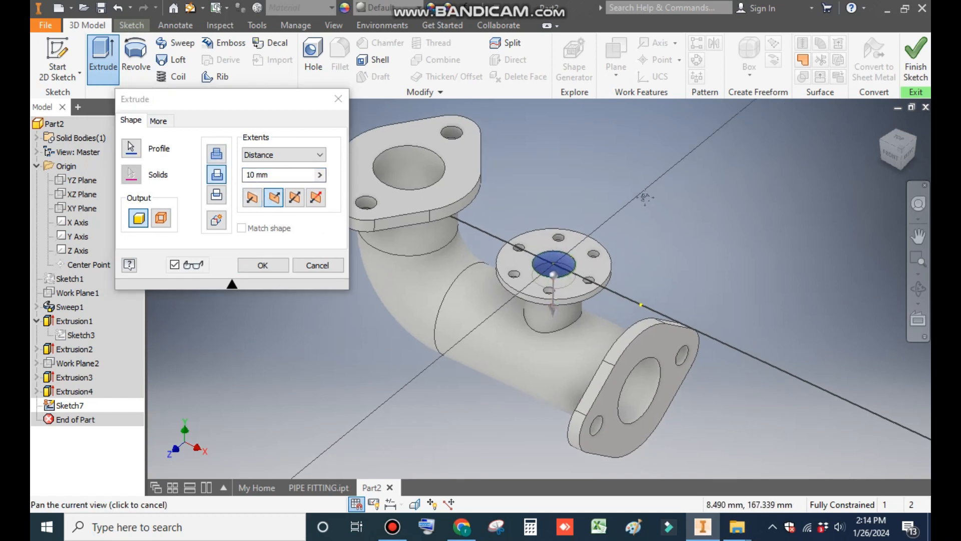
{"action": "middle_click_drag", "start_coordinate": [834, 233], "coordinate": [624, 266], "text": "shift"}
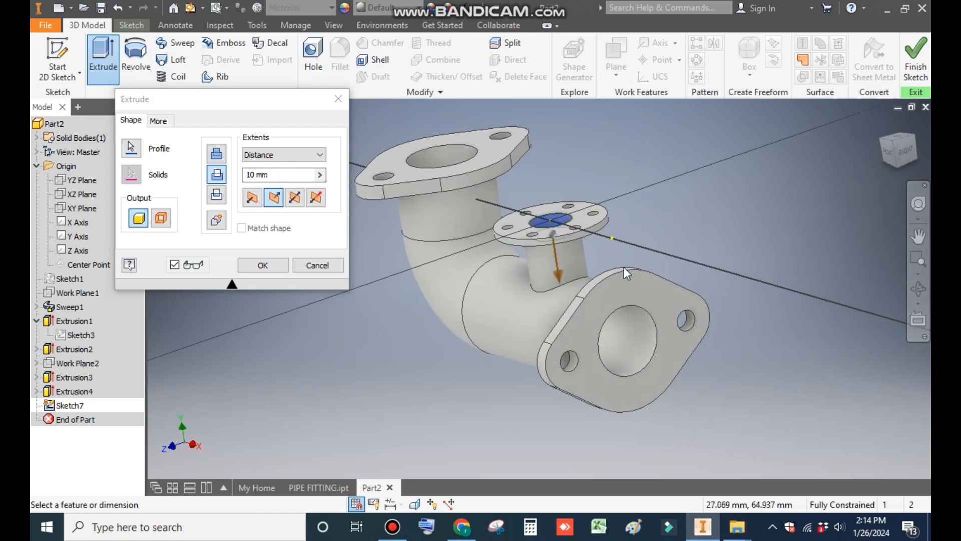
{"action": "left_click_drag", "start_coordinate": [560, 275], "coordinate": [571, 354]}
{"action": "middle_click_drag", "start_coordinate": [831, 357], "coordinate": [781, 332], "text": "shift"}
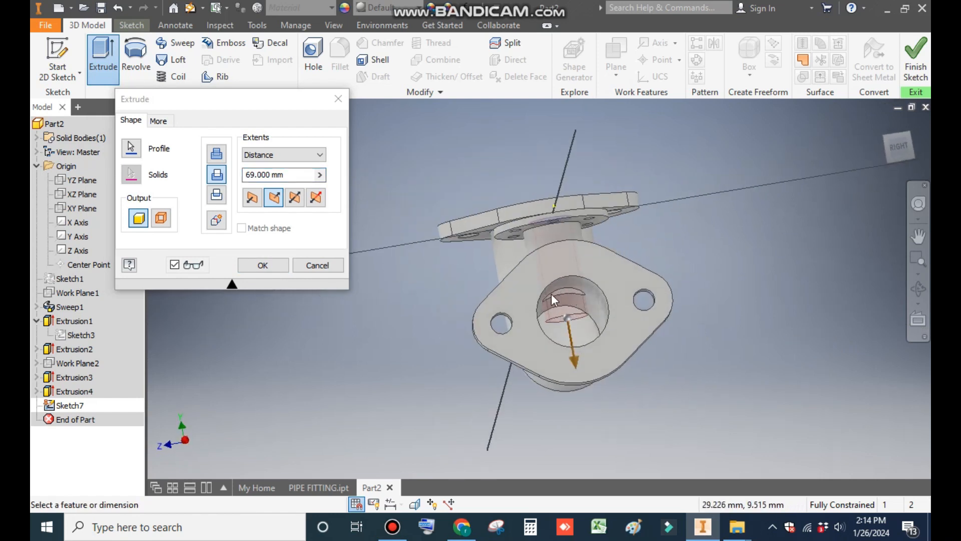
{"action": "left_click", "coordinate": [262, 265]}
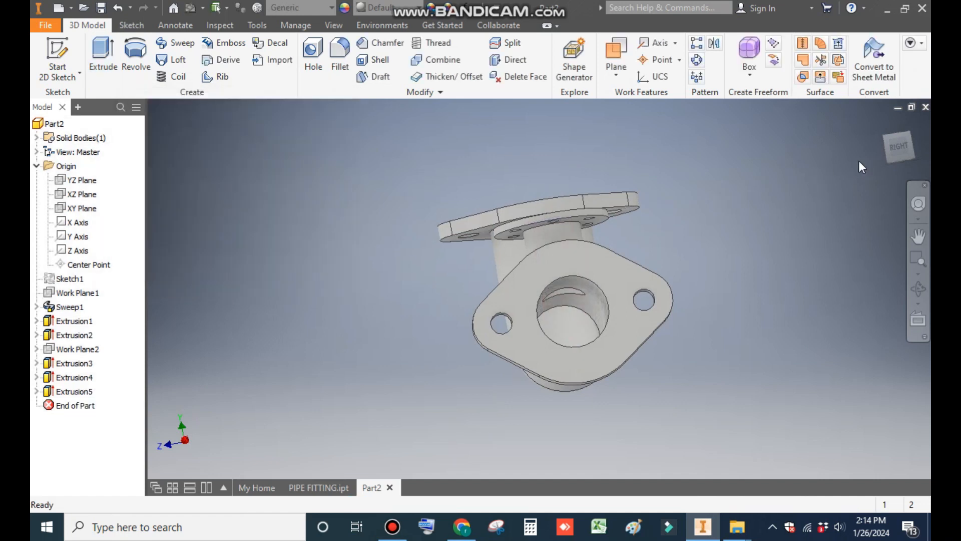
Step: Fillet the branch-to-pipe junction and the edges where the pipe meets both end flanges with a 5 mm radius
{"action": "left_click", "coordinate": [887, 139]}
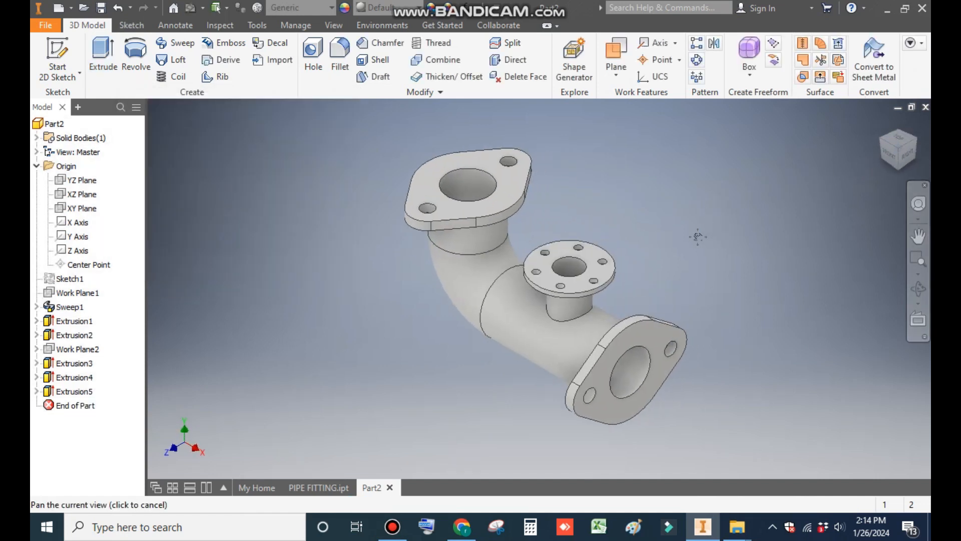
{"action": "left_click", "coordinate": [340, 55]}
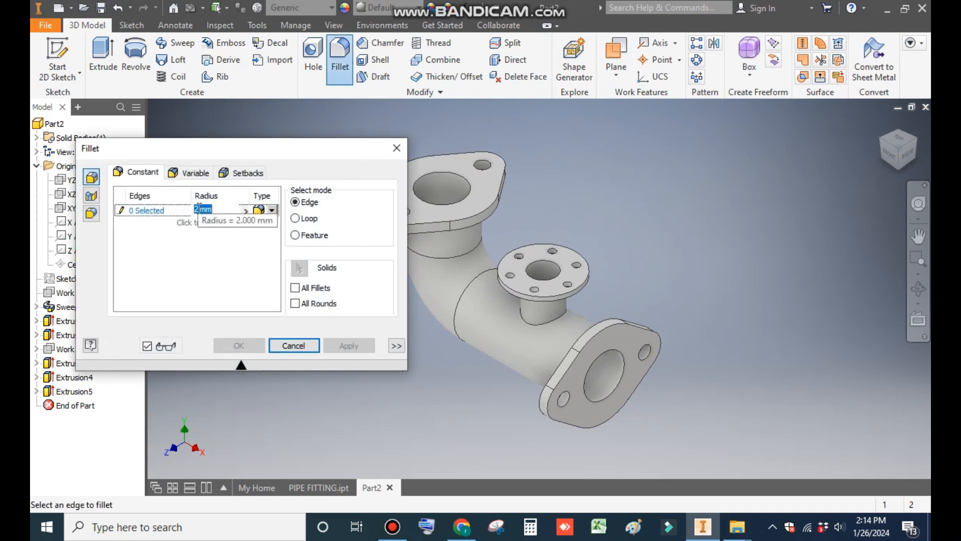
{"action": "left_click", "coordinate": [154, 211]}
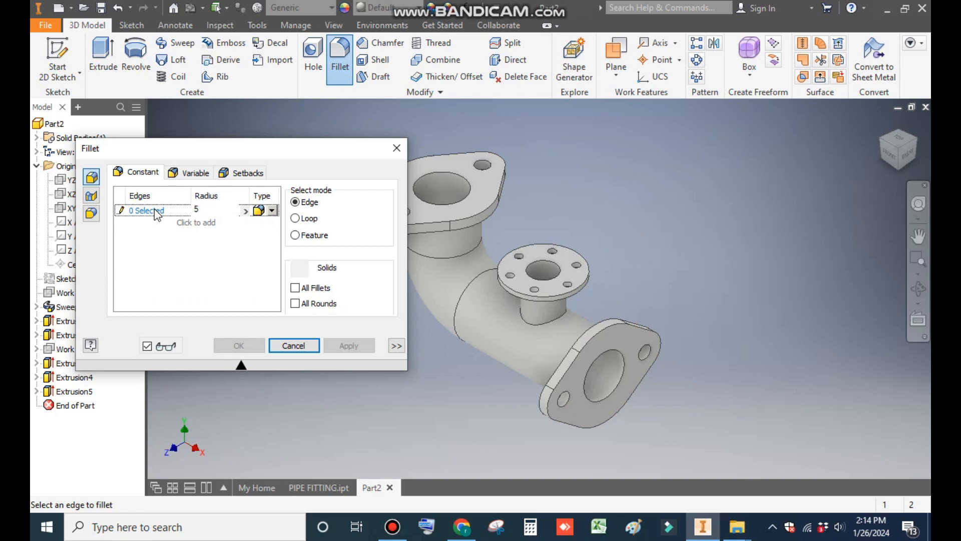
{"action": "left_click", "coordinate": [547, 324]}
{"action": "middle_click_drag", "start_coordinate": [514, 351], "coordinate": [782, 252]}
{"action": "left_click", "coordinate": [605, 247]}
{"action": "left_click", "coordinate": [759, 251]}
{"action": "middle_click_drag", "start_coordinate": [822, 226], "coordinate": [742, 268], "text": "shift"}
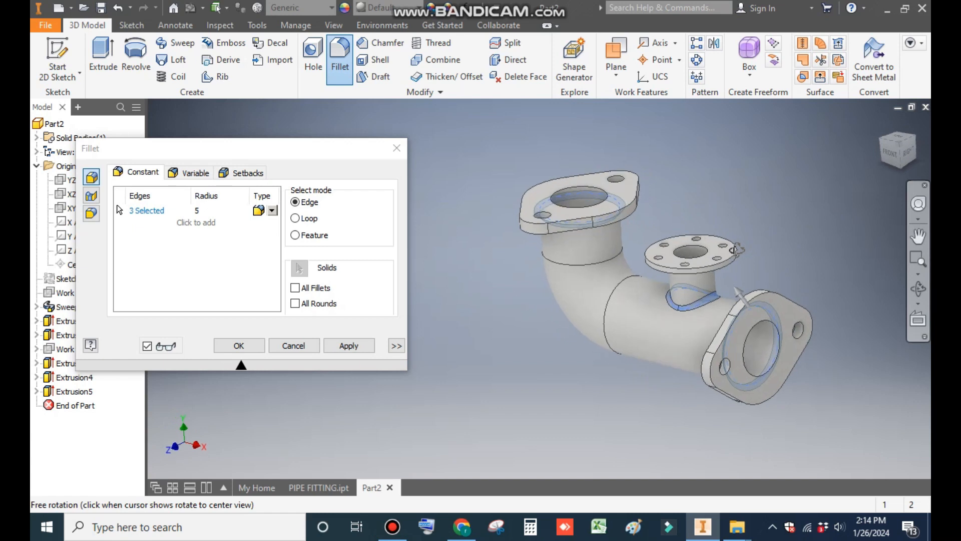
{"action": "left_click", "coordinate": [349, 345]}
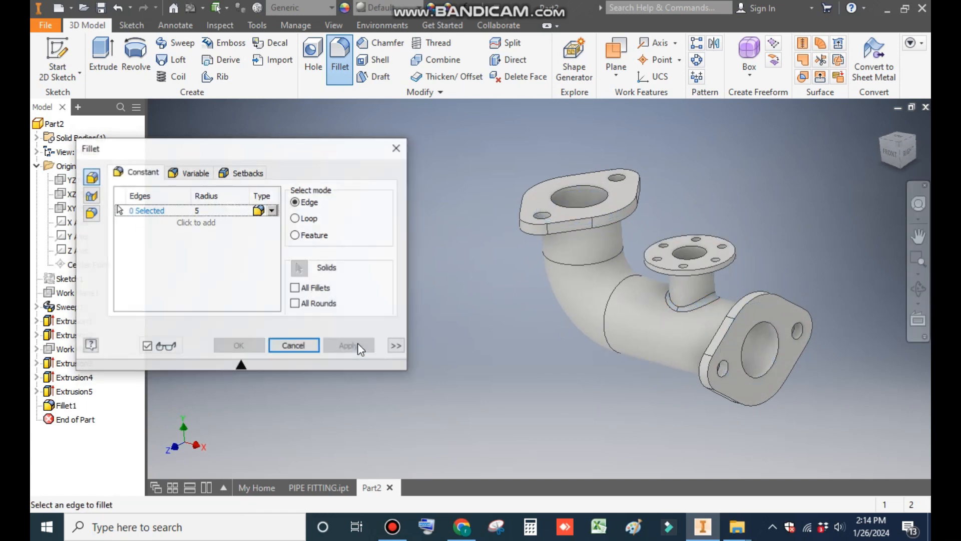
{"action": "left_click", "coordinate": [393, 153]}
{"action": "middle_click_drag", "start_coordinate": [431, 241], "coordinate": [327, 242]}
Step: Chamfer the bore edges of all three flanges and the two bolt holes of the upper end flange by 2 mm
{"action": "left_click", "coordinate": [381, 43]}
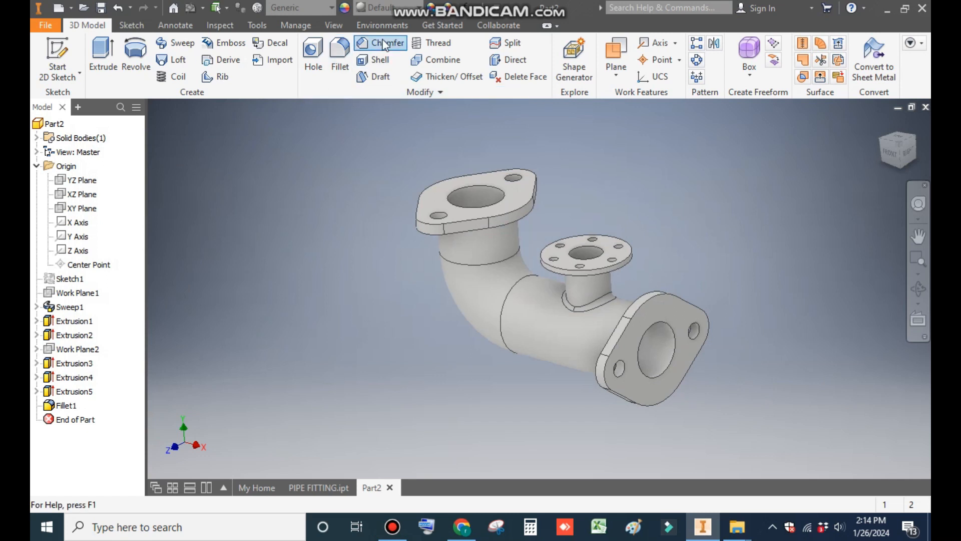
{"action": "middle_click_drag", "start_coordinate": [653, 158], "coordinate": [735, 149]}
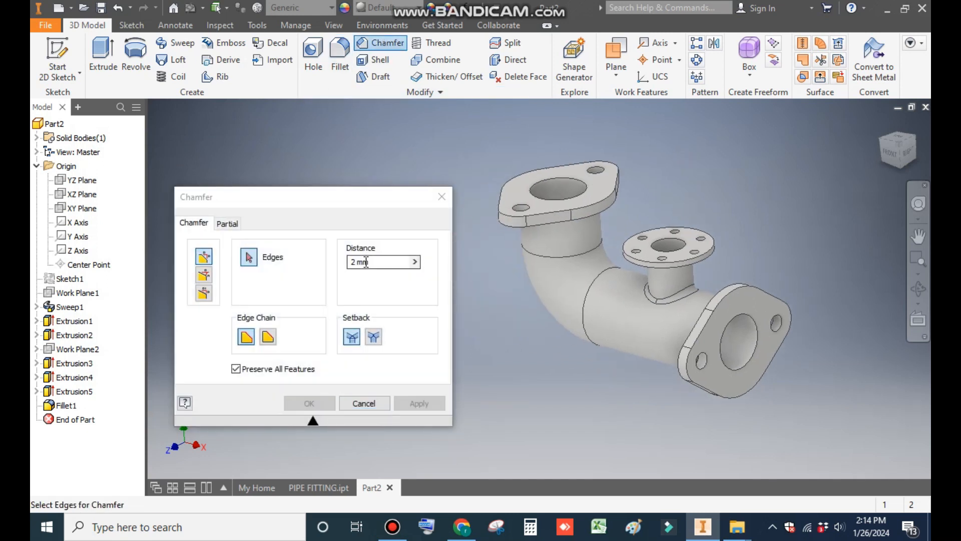
{"action": "left_click", "coordinate": [575, 183]}
{"action": "left_click", "coordinate": [601, 168]}
{"action": "left_click", "coordinate": [522, 207]}
{"action": "scroll", "coordinate": [681, 234], "scroll_direction": "up", "scroll_amount": 2}
{"action": "left_click", "coordinate": [671, 239]}
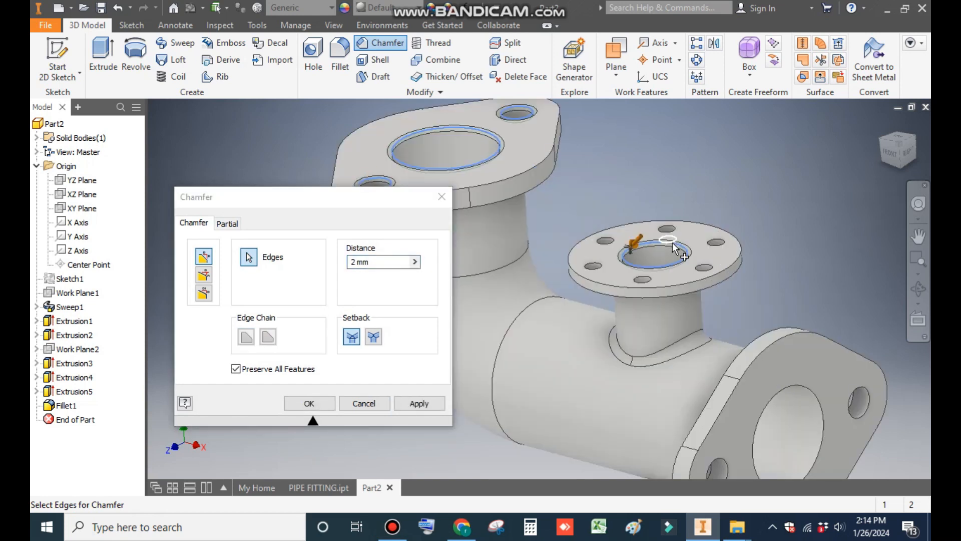
{"action": "middle_click_drag", "start_coordinate": [732, 292], "coordinate": [683, 236]}
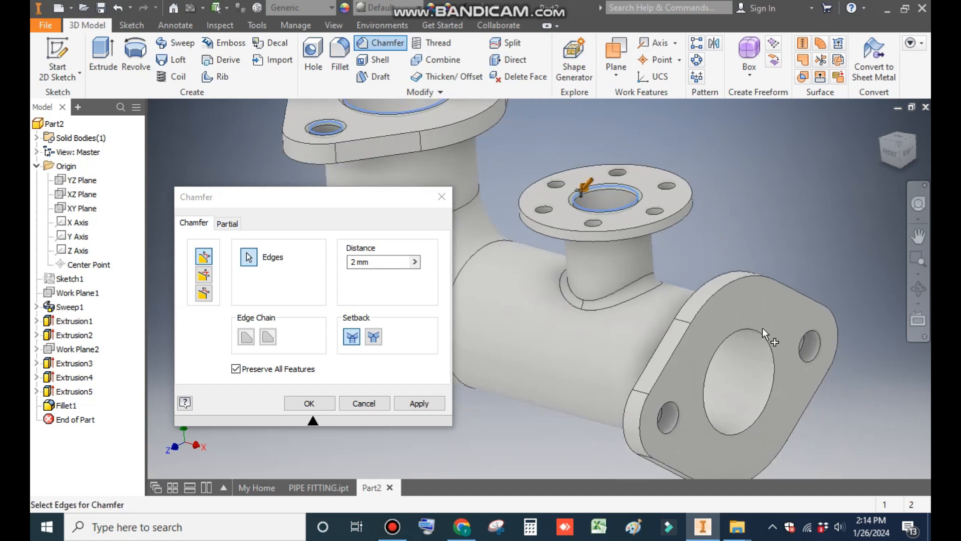
{"action": "left_click", "coordinate": [762, 332]}
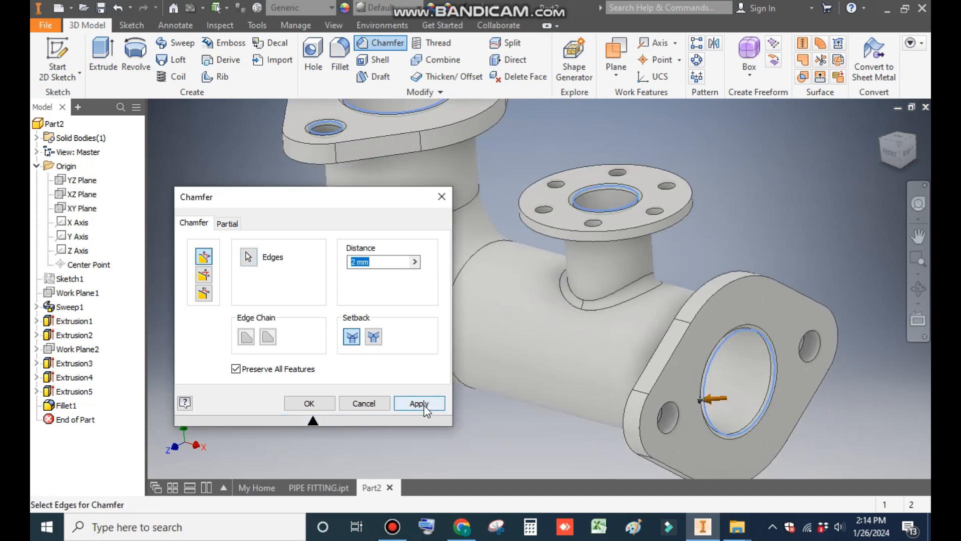
{"action": "left_click", "coordinate": [421, 402]}
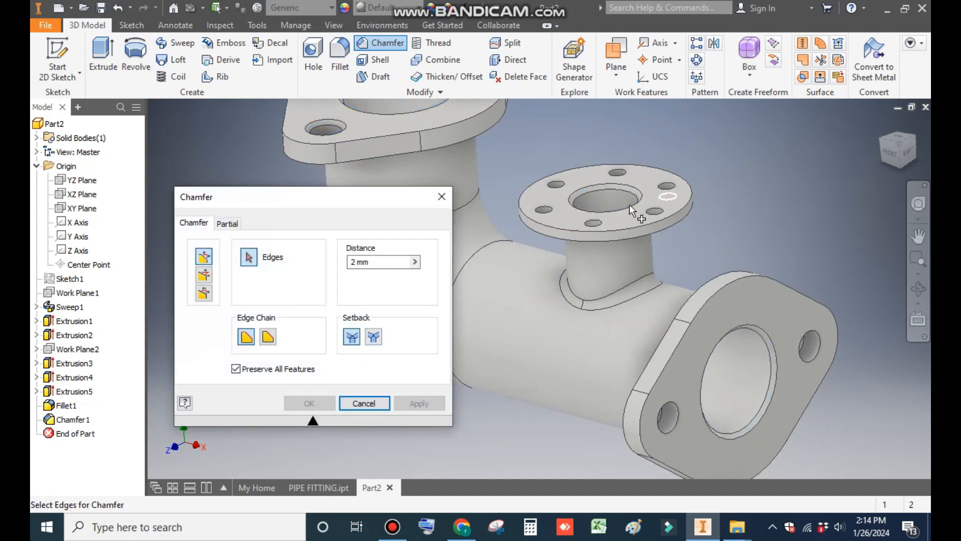
Step: Chamfer the two bolt-hole edges on the lower end flange's outer face by 2 mm
{"action": "left_click", "coordinate": [811, 331]}
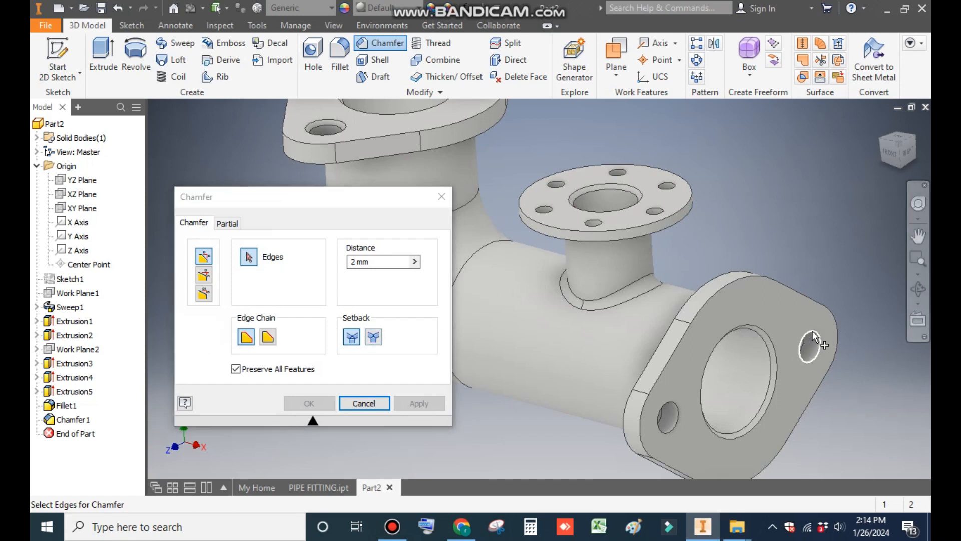
{"action": "left_click", "coordinate": [675, 404]}
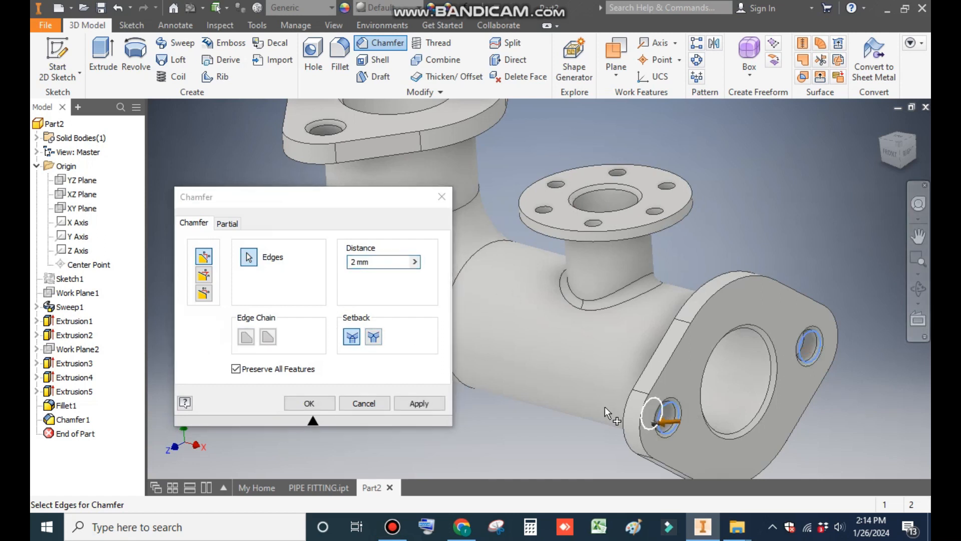
{"action": "left_click", "coordinate": [420, 403]}
Step: Chamfer the six bolt-hole edges on the round branch flange's top face by 1 mm
{"action": "left_click", "coordinate": [347, 262]}
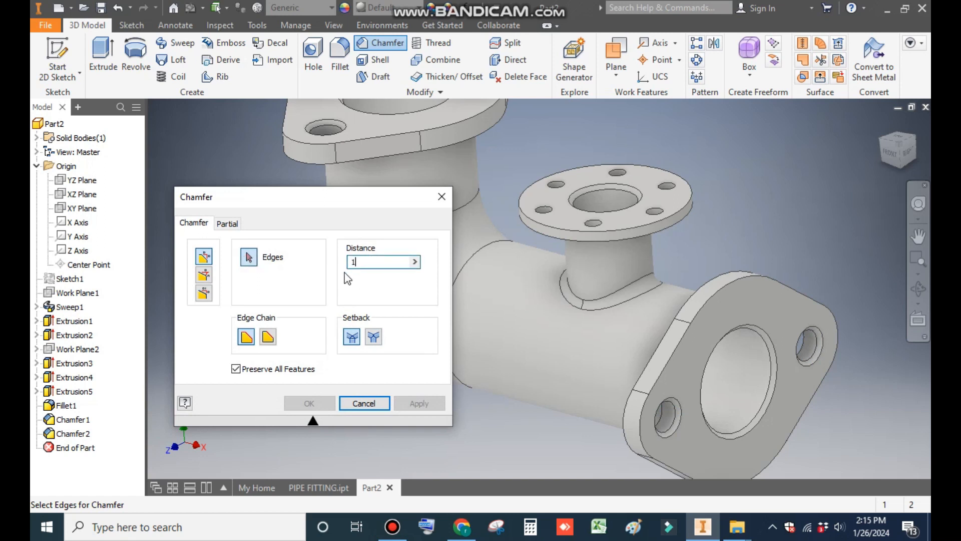
{"action": "left_click", "coordinate": [556, 184]}
{"action": "left_click", "coordinate": [618, 173]}
{"action": "left_click", "coordinate": [662, 187]}
{"action": "left_click", "coordinate": [654, 211]}
{"action": "left_click", "coordinate": [594, 222]}
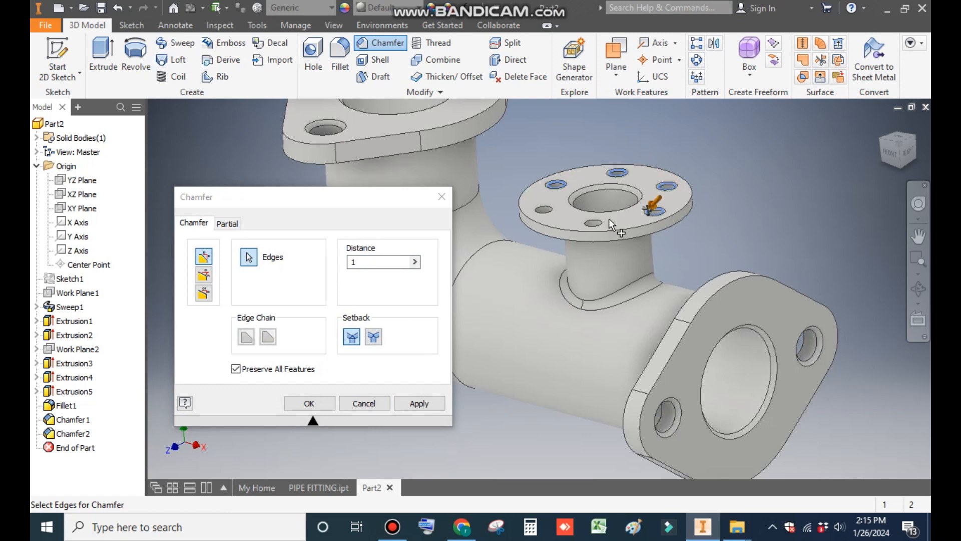
{"action": "left_click", "coordinate": [544, 213]}
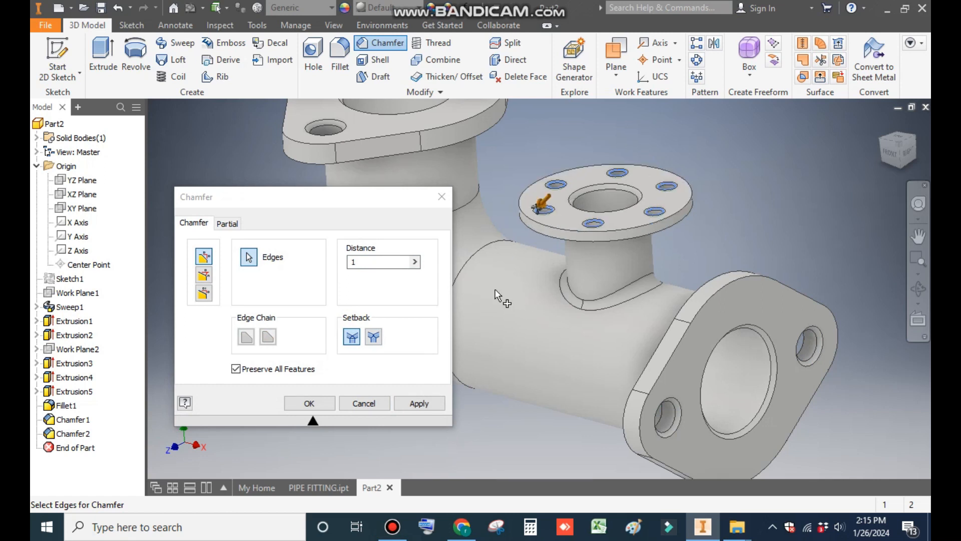
{"action": "left_click", "coordinate": [330, 401]}
{"action": "key", "text": "F6"}
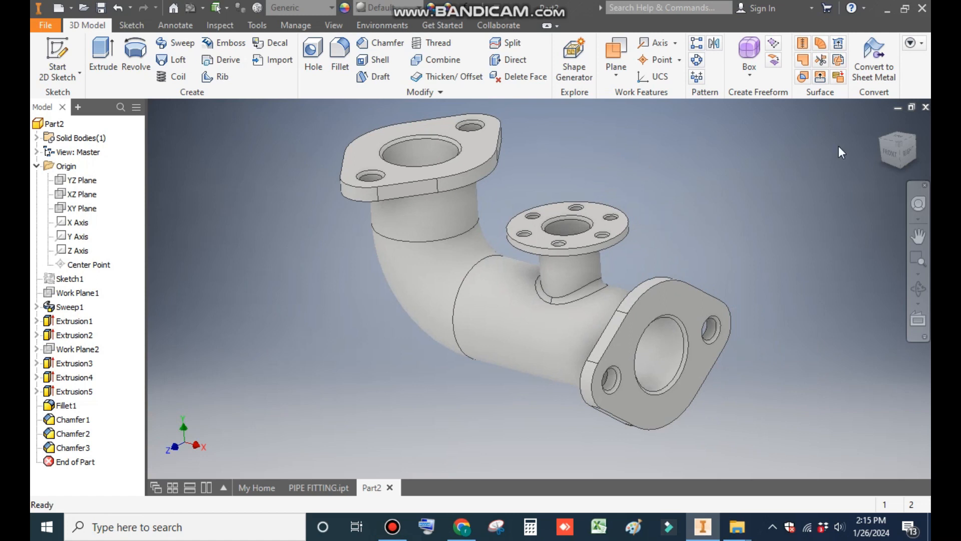
Step: Apply the Cyan appearance to the whole pipe fitting
{"action": "left_click", "coordinate": [901, 150]}
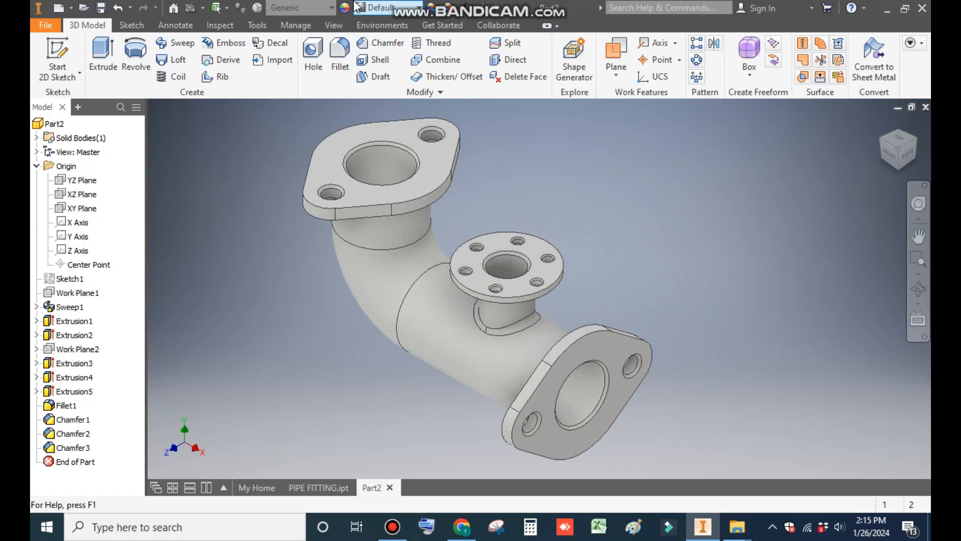
{"action": "left_click", "coordinate": [378, 9]}
{"action": "scroll", "coordinate": [415, 200], "scroll_direction": "down", "scroll_amount": 2}
{"action": "scroll", "coordinate": [416, 205], "scroll_direction": "up", "scroll_amount": 6}
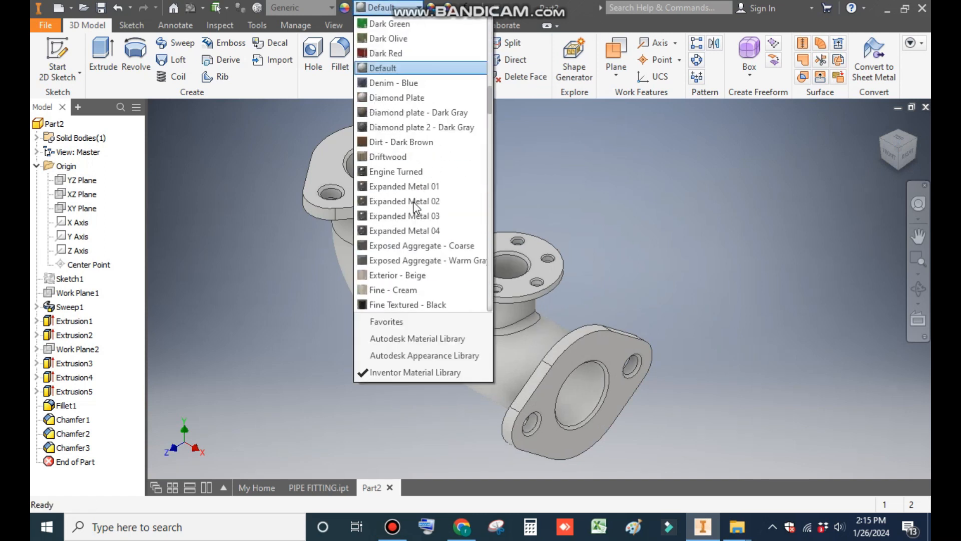
{"action": "left_click", "coordinate": [375, 172]}
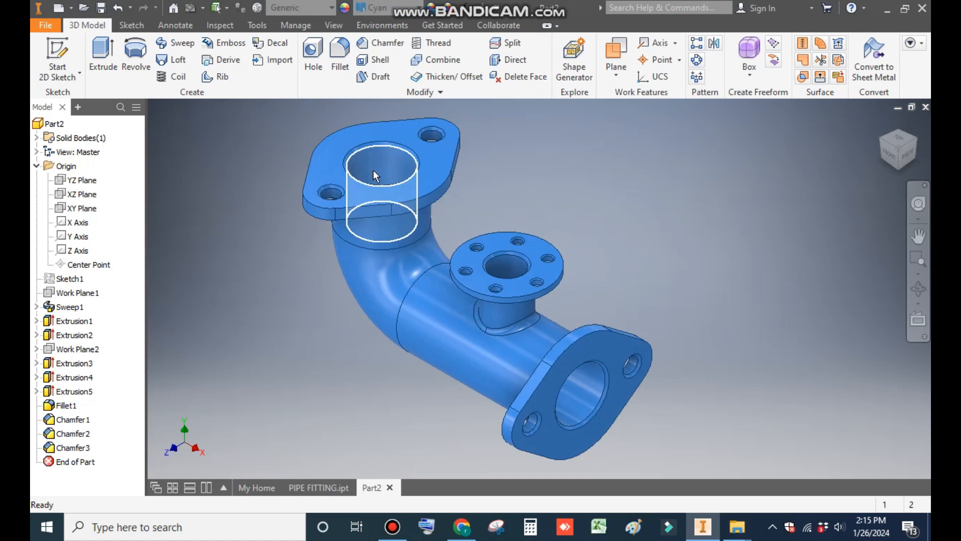
{"action": "middle_click_drag", "start_coordinate": [633, 238], "coordinate": [616, 235]}
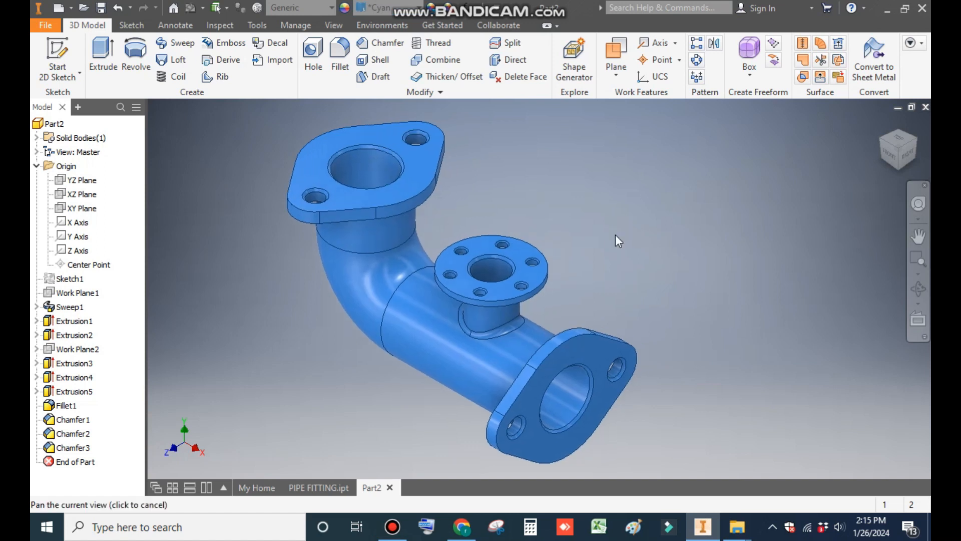